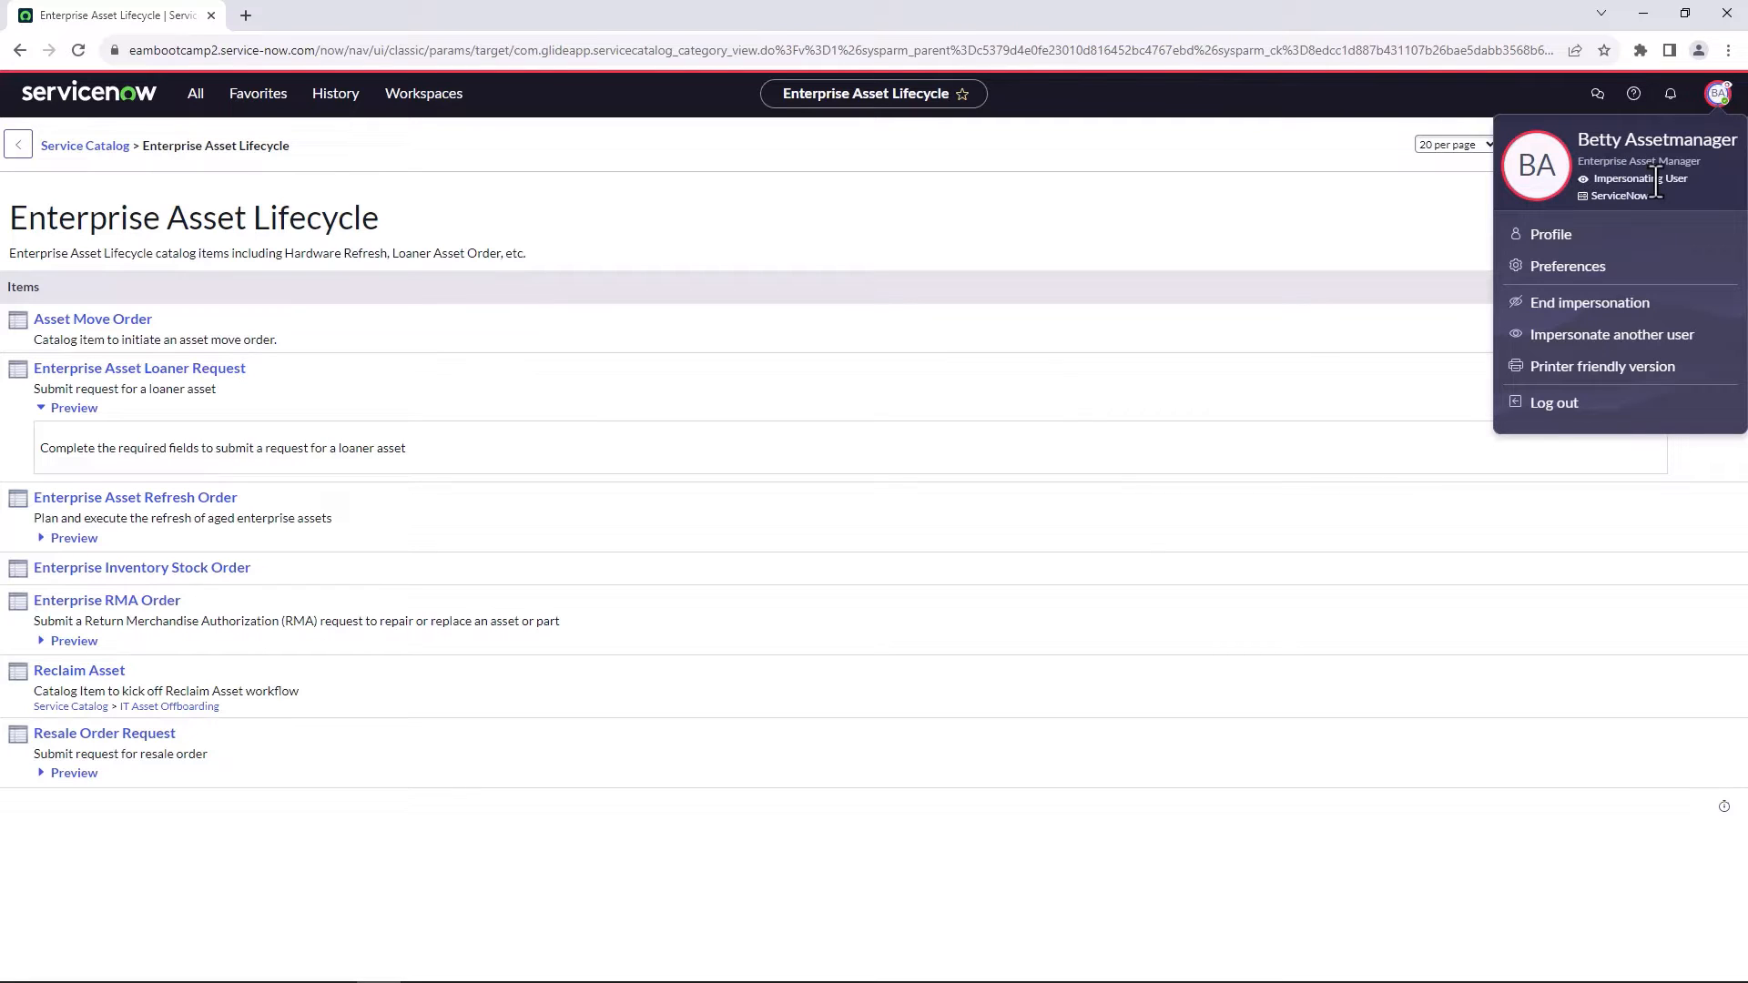
Open the Asset Move Order catalog item and set its move by date to 2023-08-25.
{"action": "left_click", "coordinate": [1379, 136]}
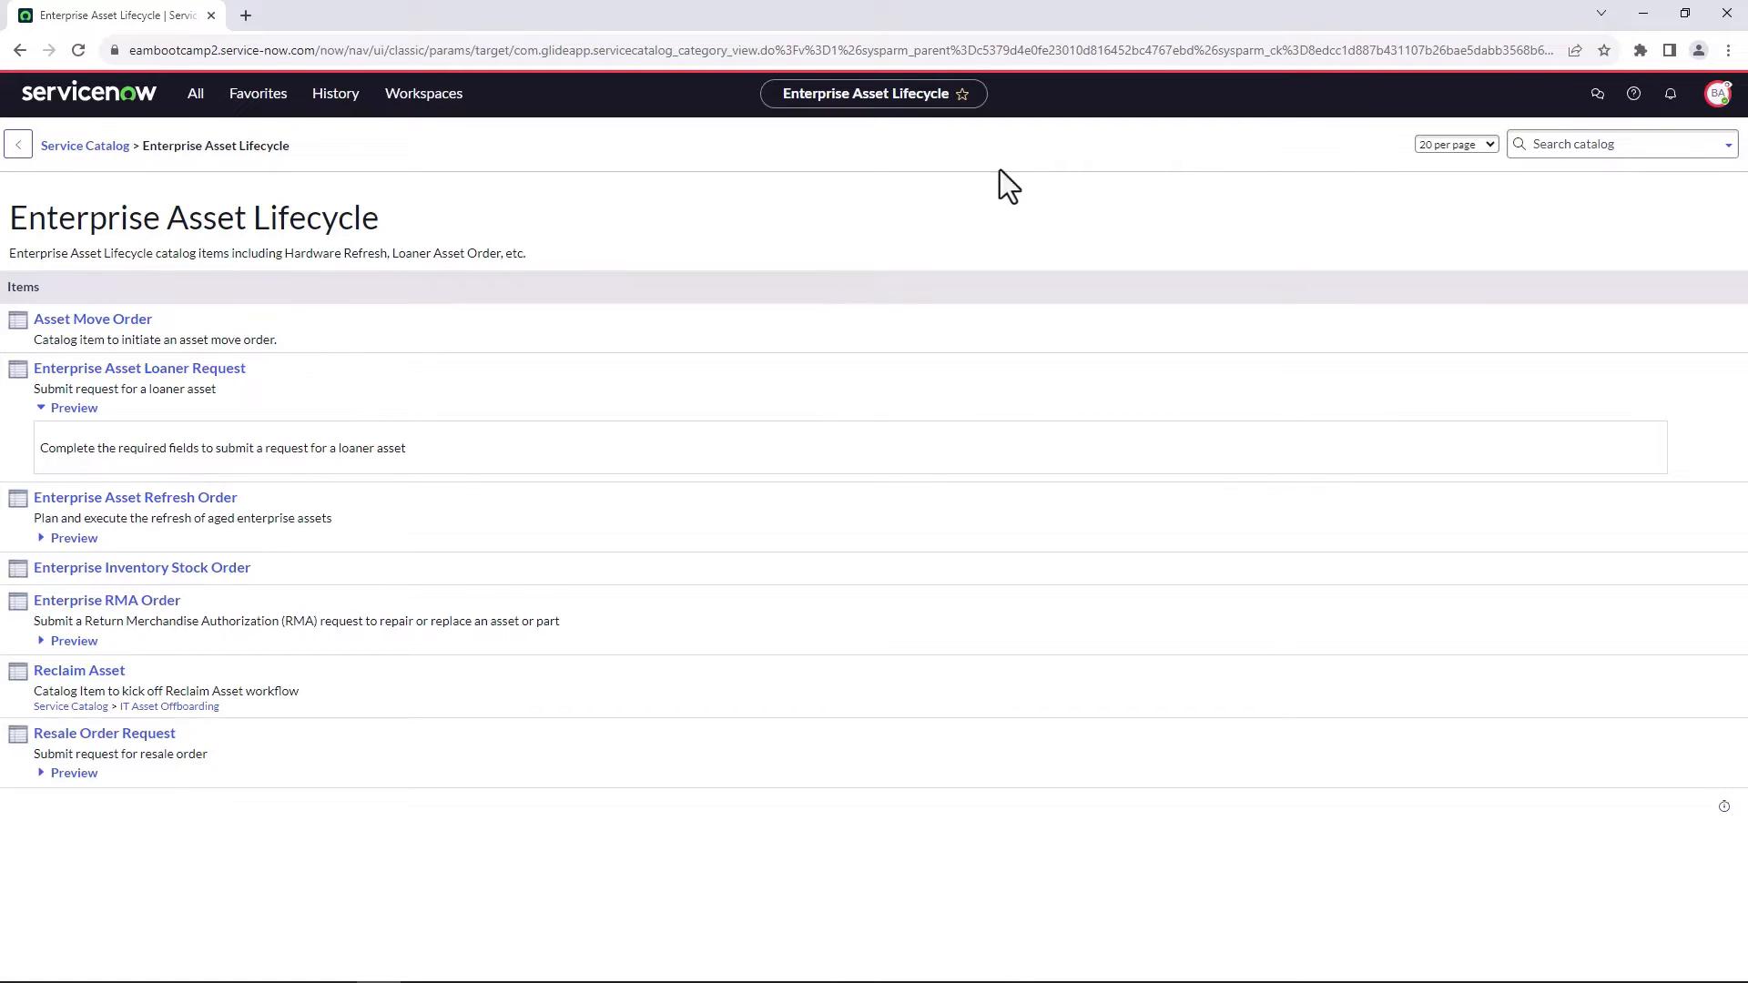
{"action": "left_click", "coordinate": [97, 321]}
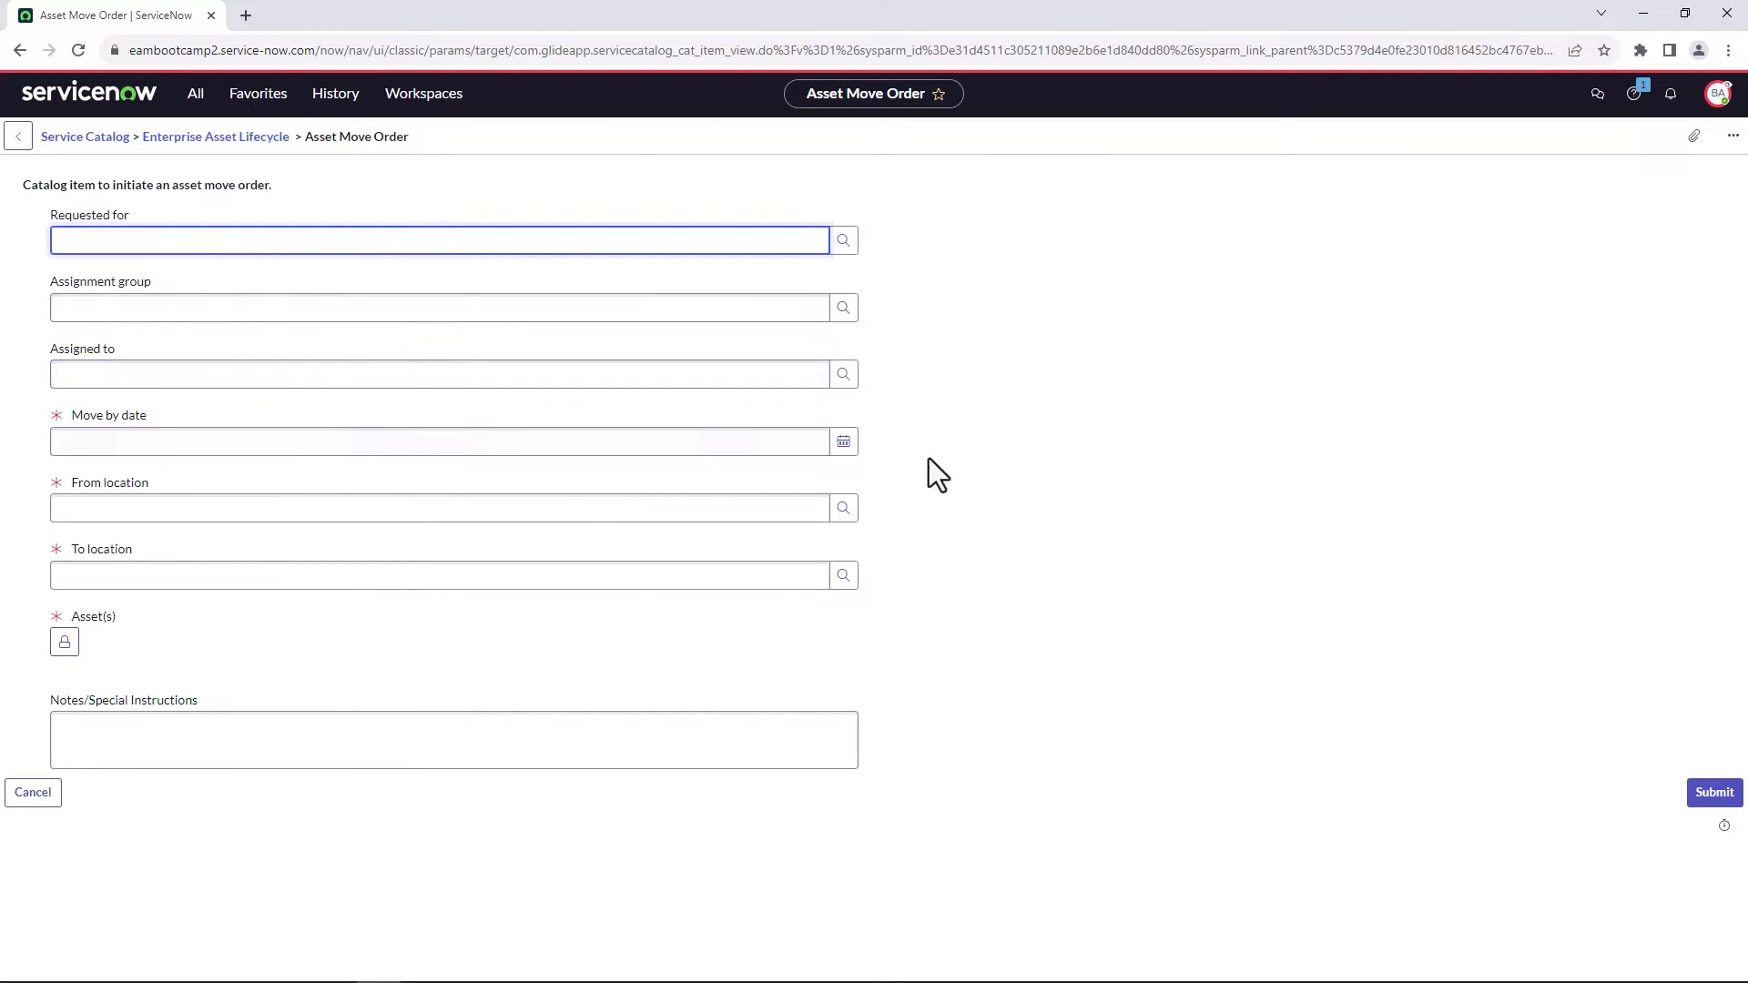
{"action": "left_click", "coordinate": [844, 442]}
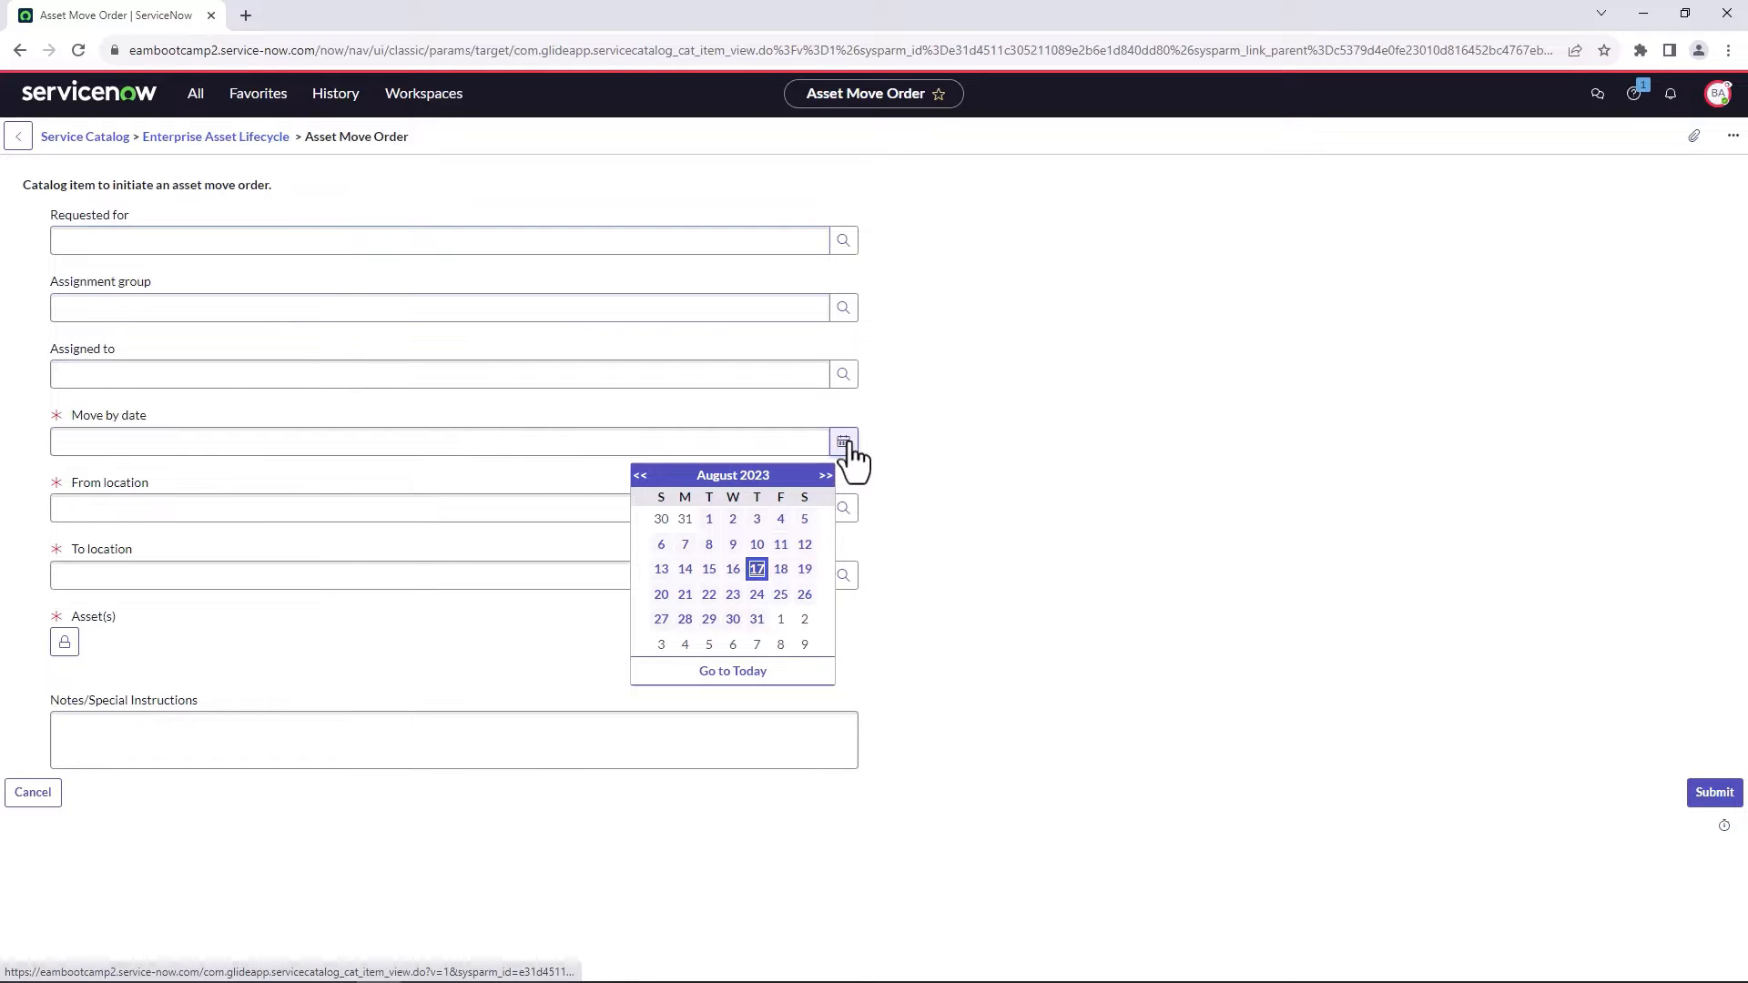
{"action": "left_click", "coordinate": [780, 597]}
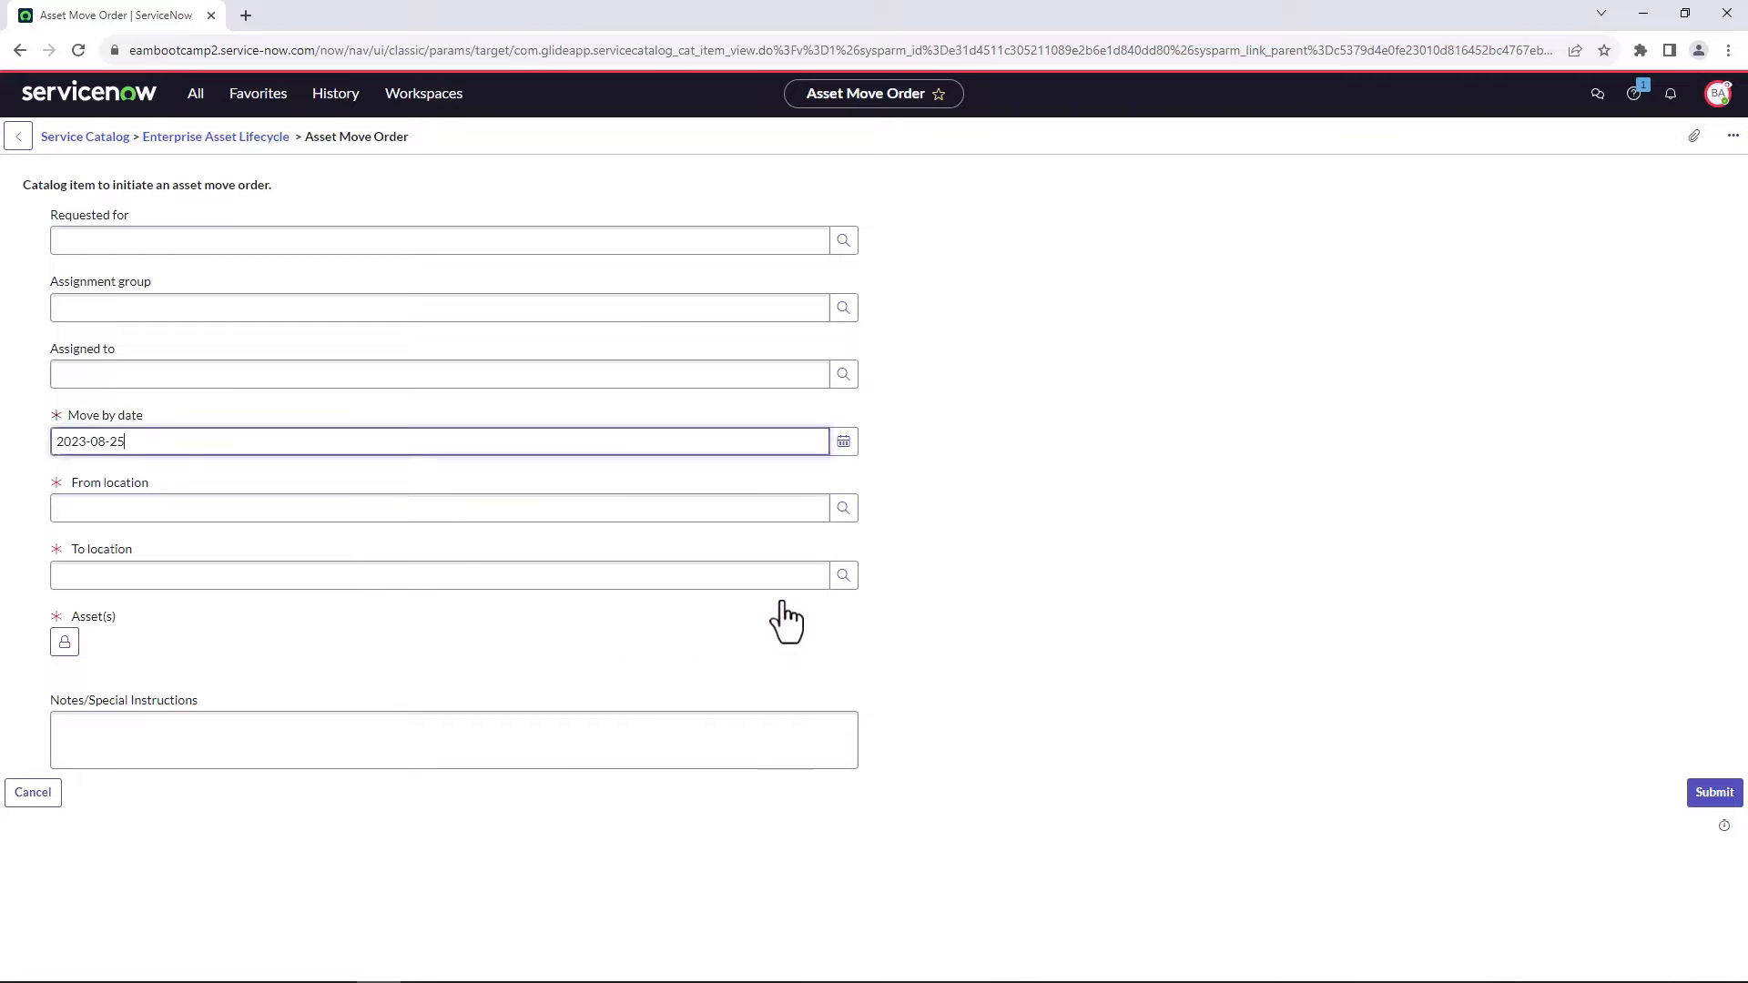
Set the move order's from location to Santa Clara and its to location to New York.
{"action": "left_click", "coordinate": [561, 515]}
{"action": "type", "text": "santa"}
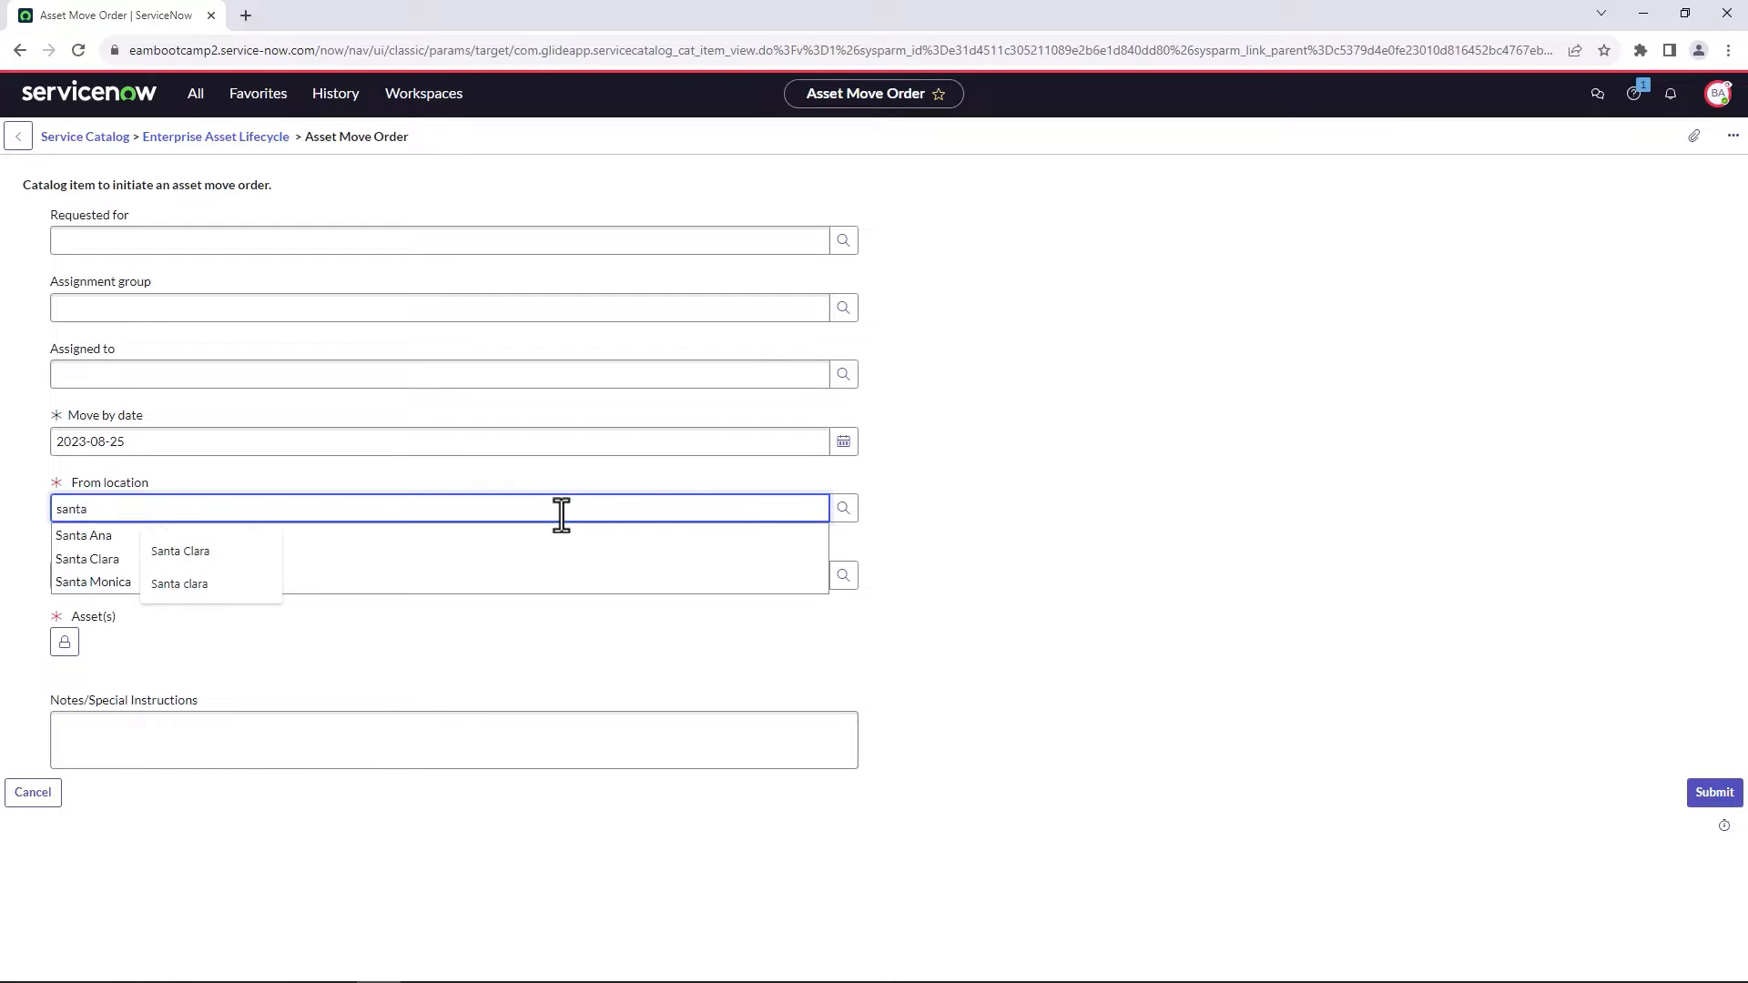
{"action": "left_click", "coordinate": [78, 560]}
{"action": "left_click", "coordinate": [78, 575]}
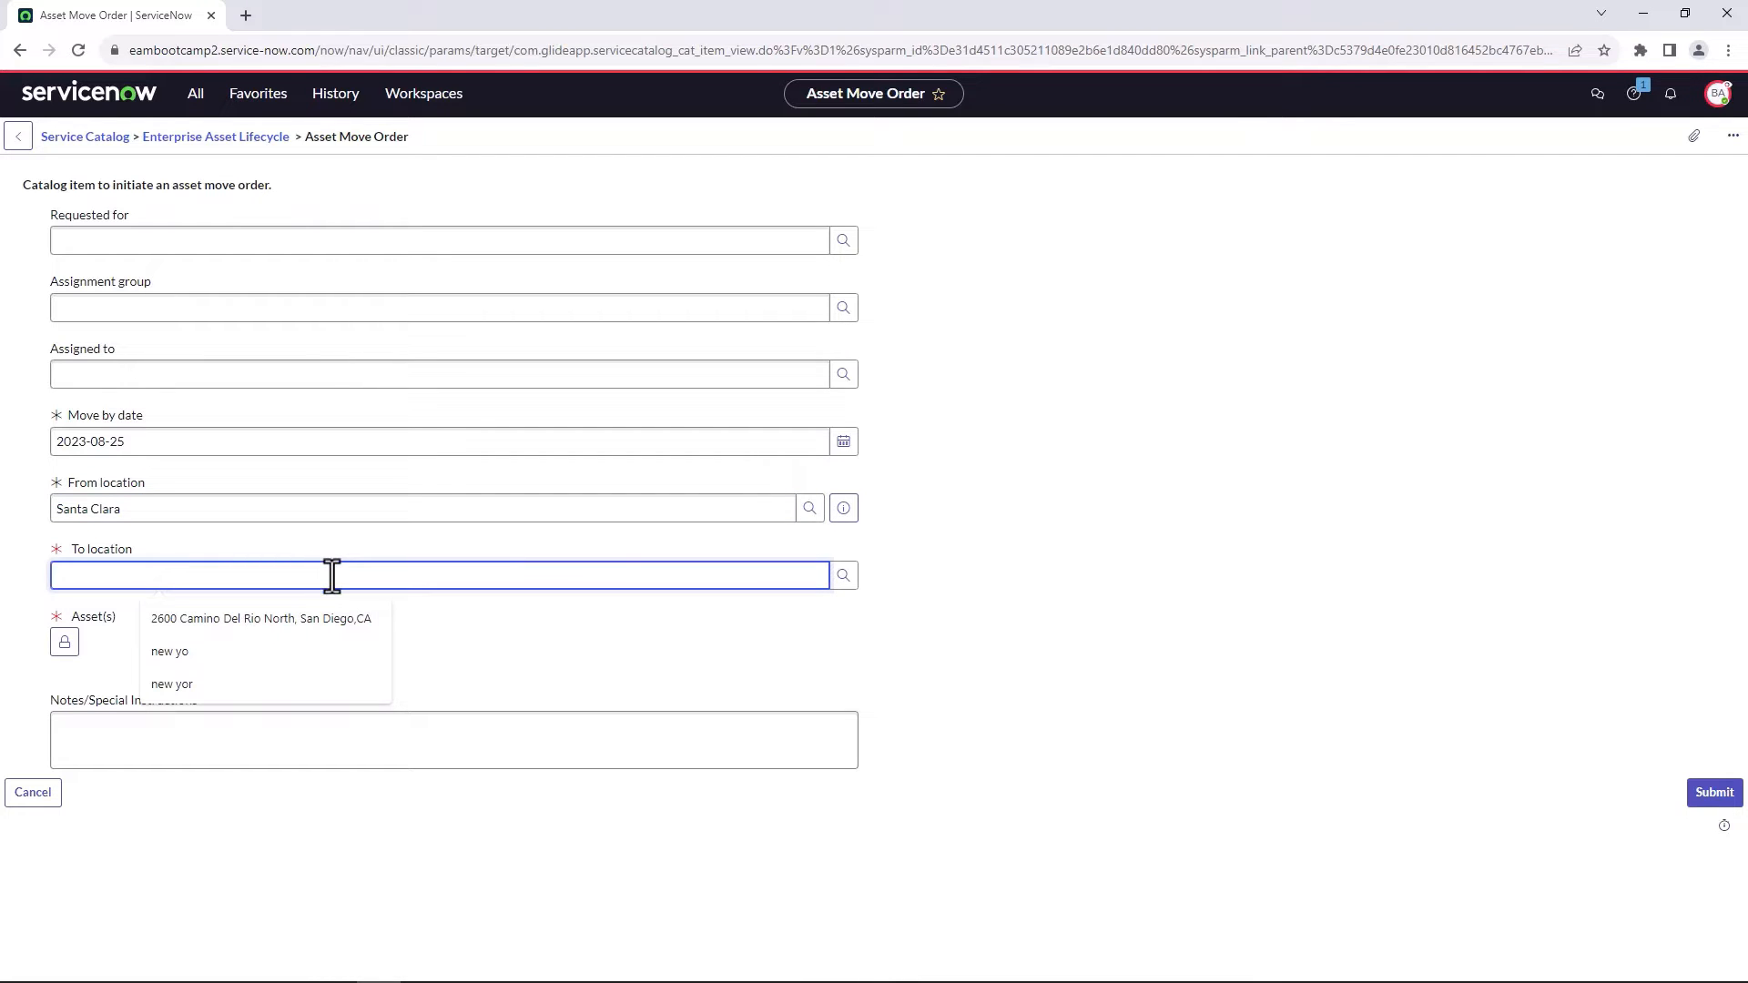
{"action": "type", "text": "New"}
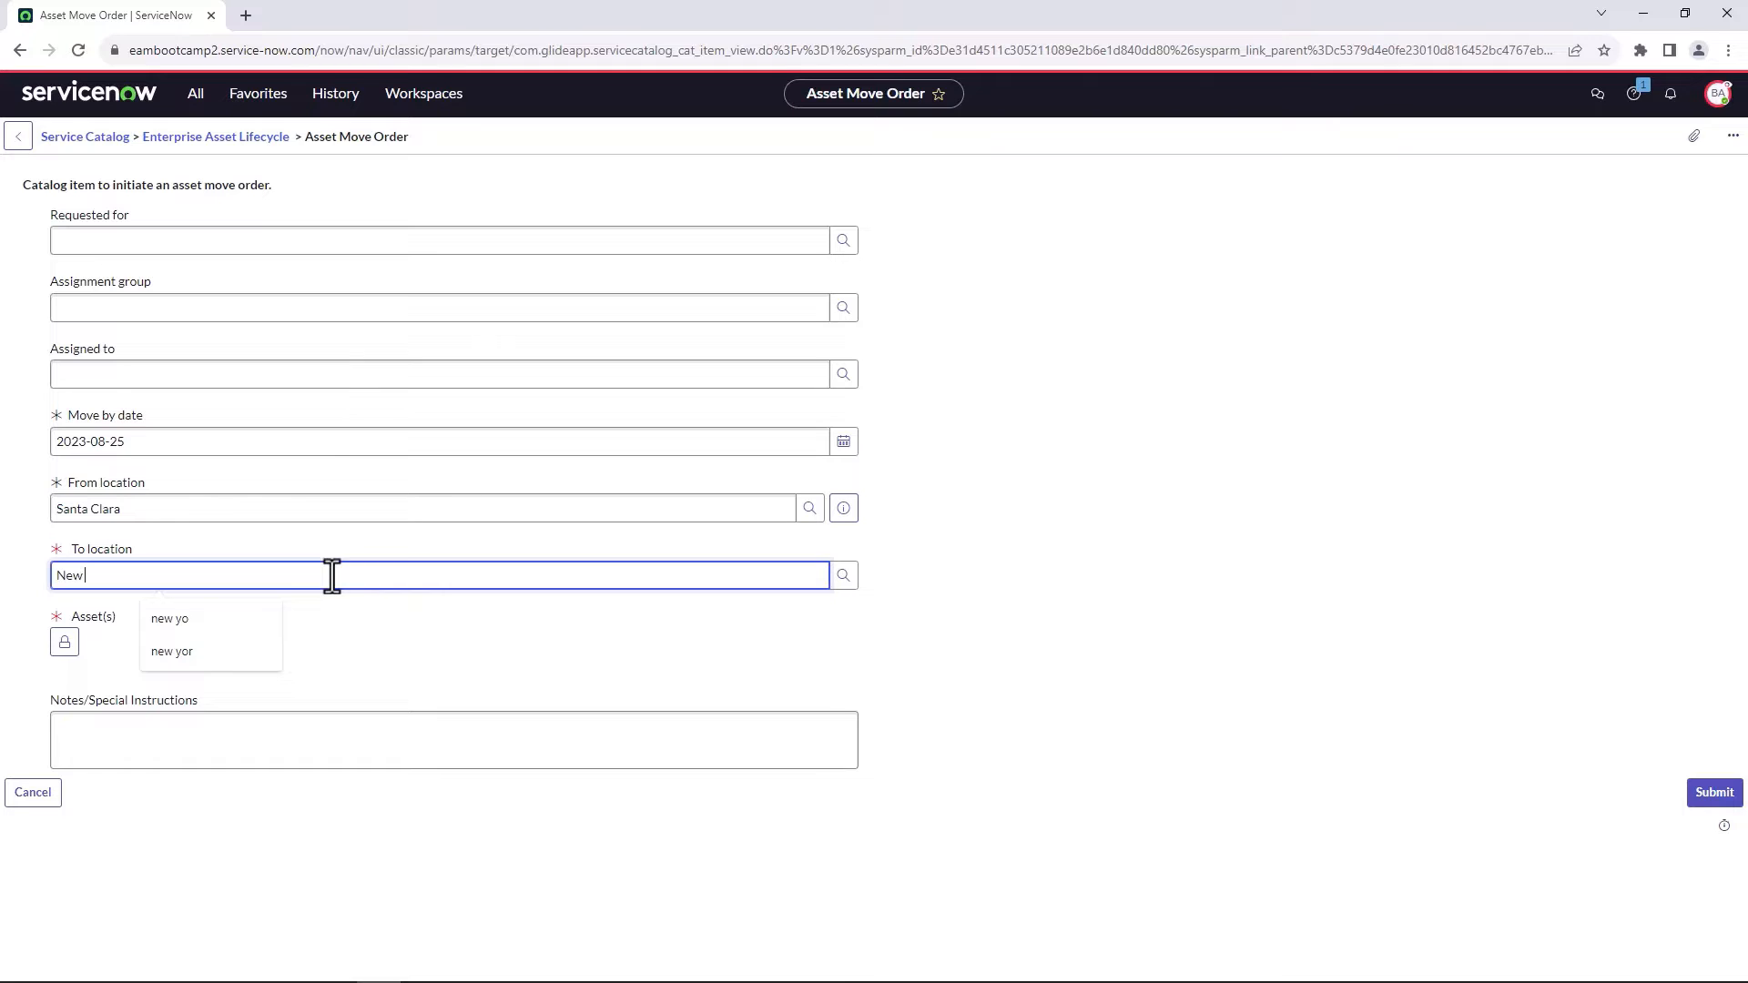
{"action": "type", "text": " yor"}
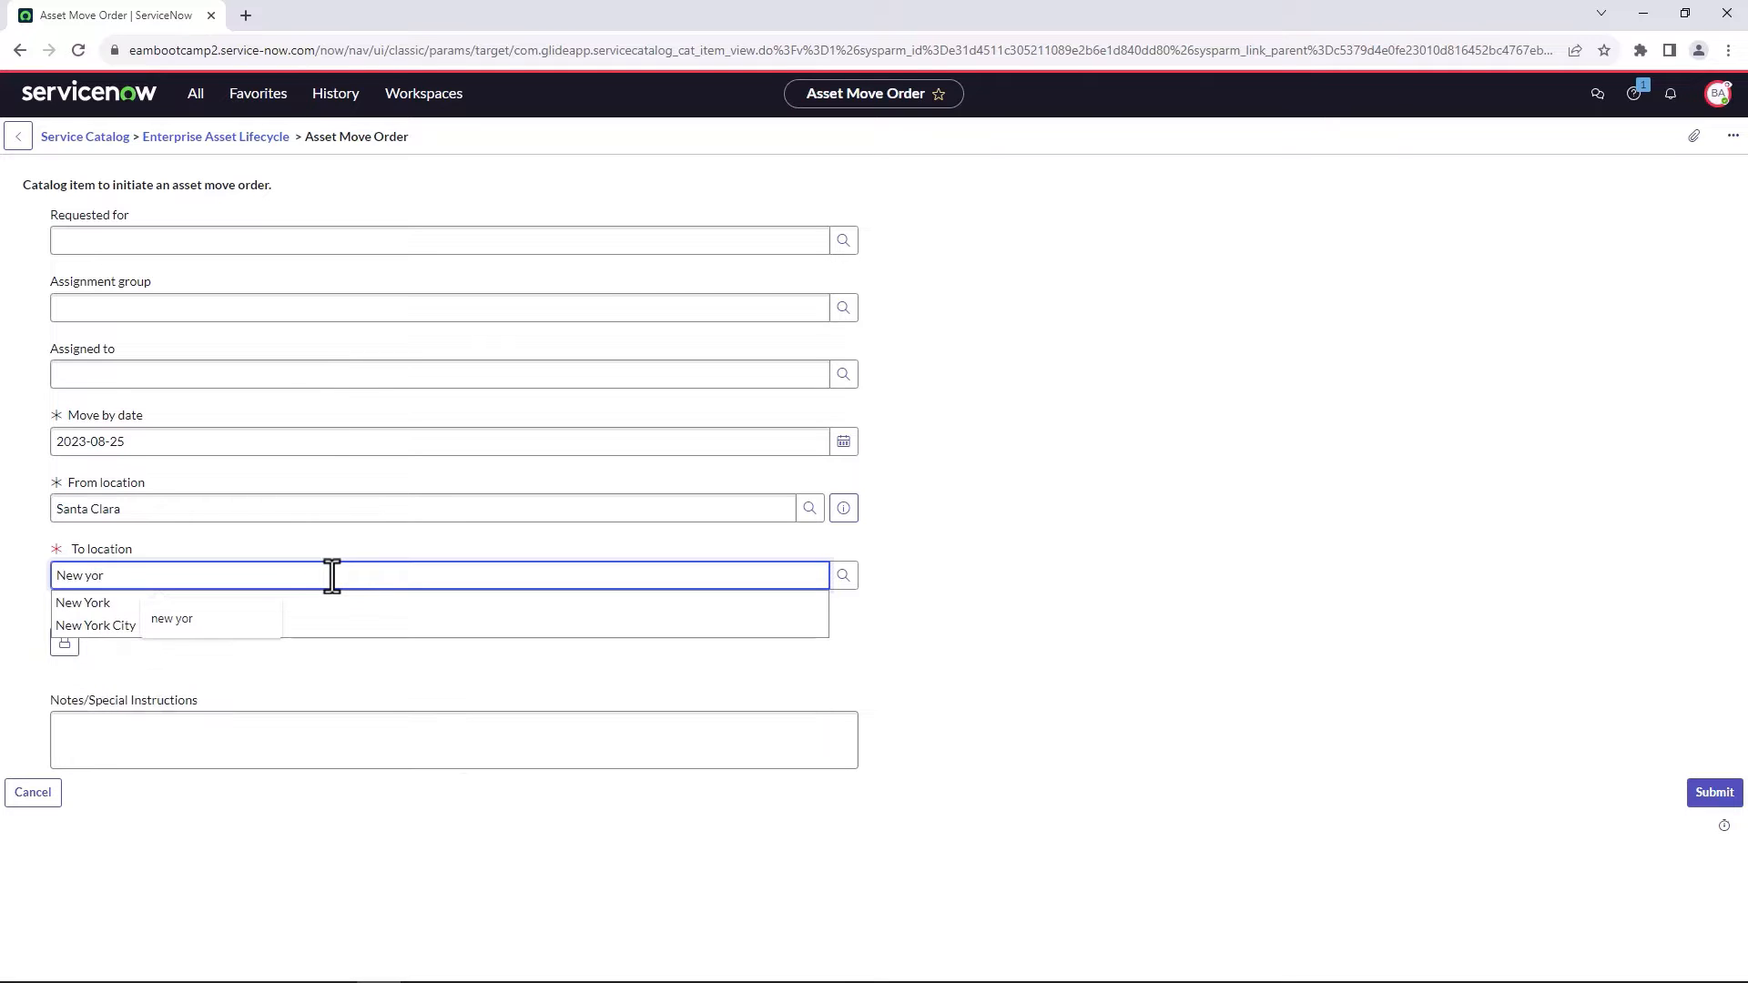
{"action": "left_click", "coordinate": [100, 601]}
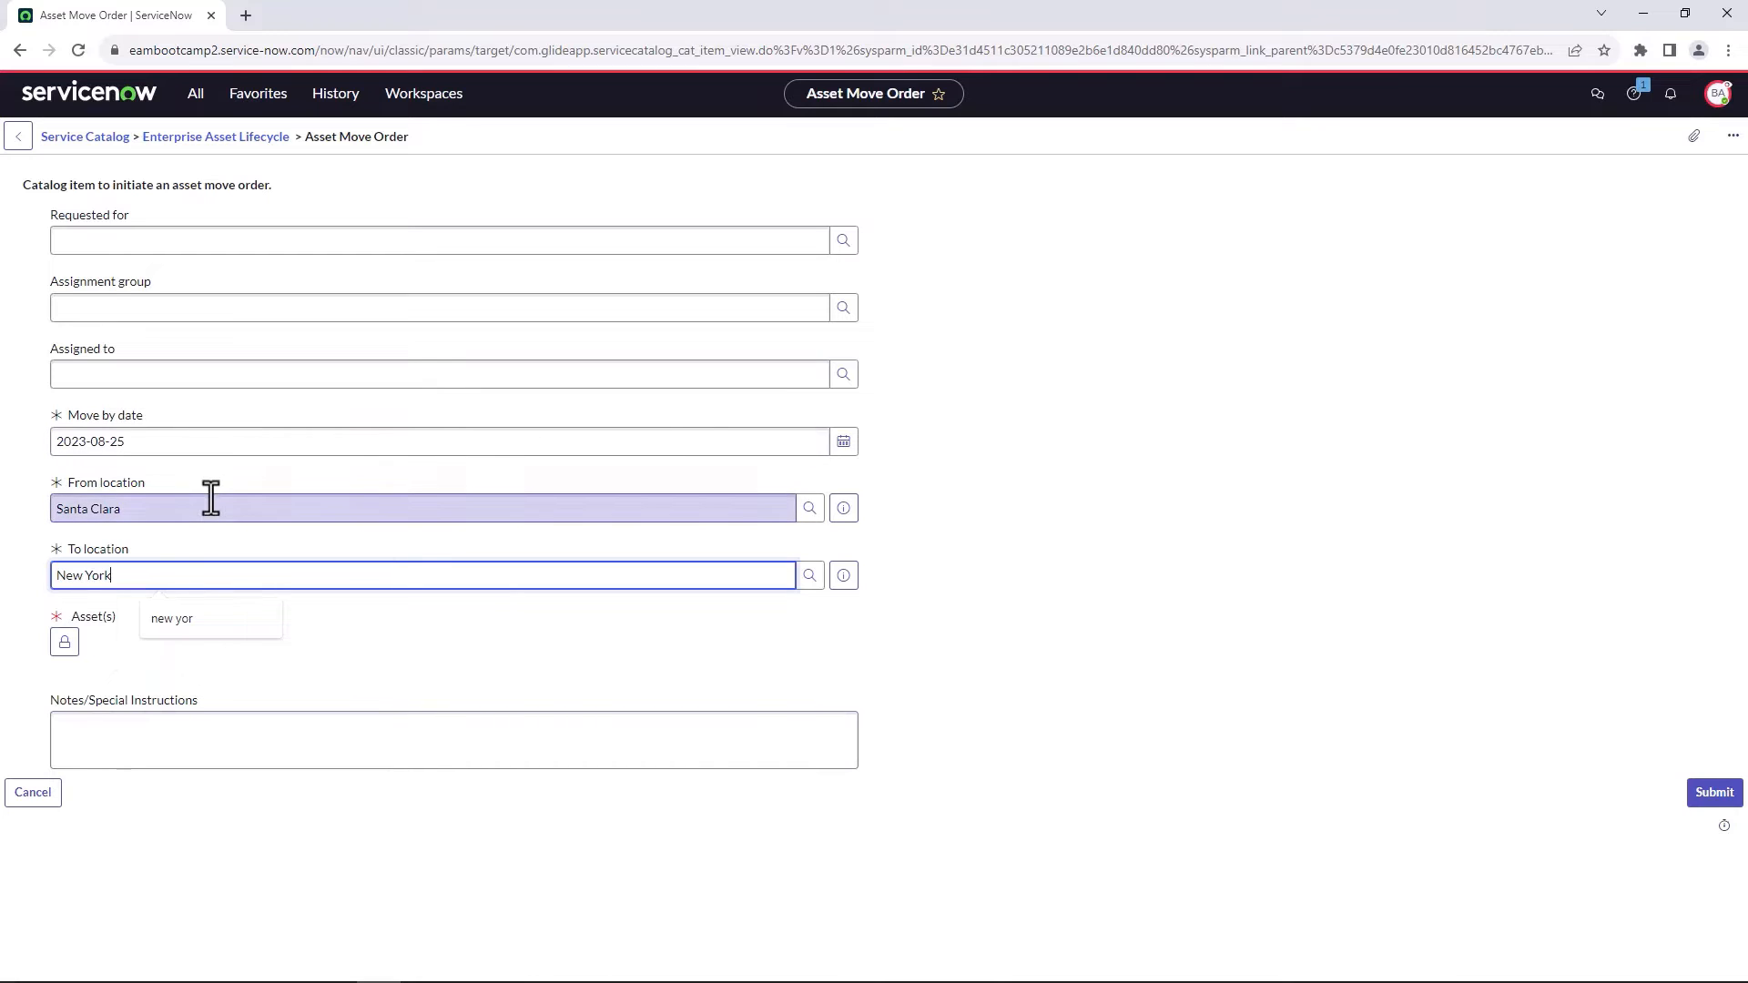
Look up the assets for the move order and add C10562 - Caterpillar Inc Track Asphalt Pavers AP655.
{"action": "left_click", "coordinate": [63, 642]}
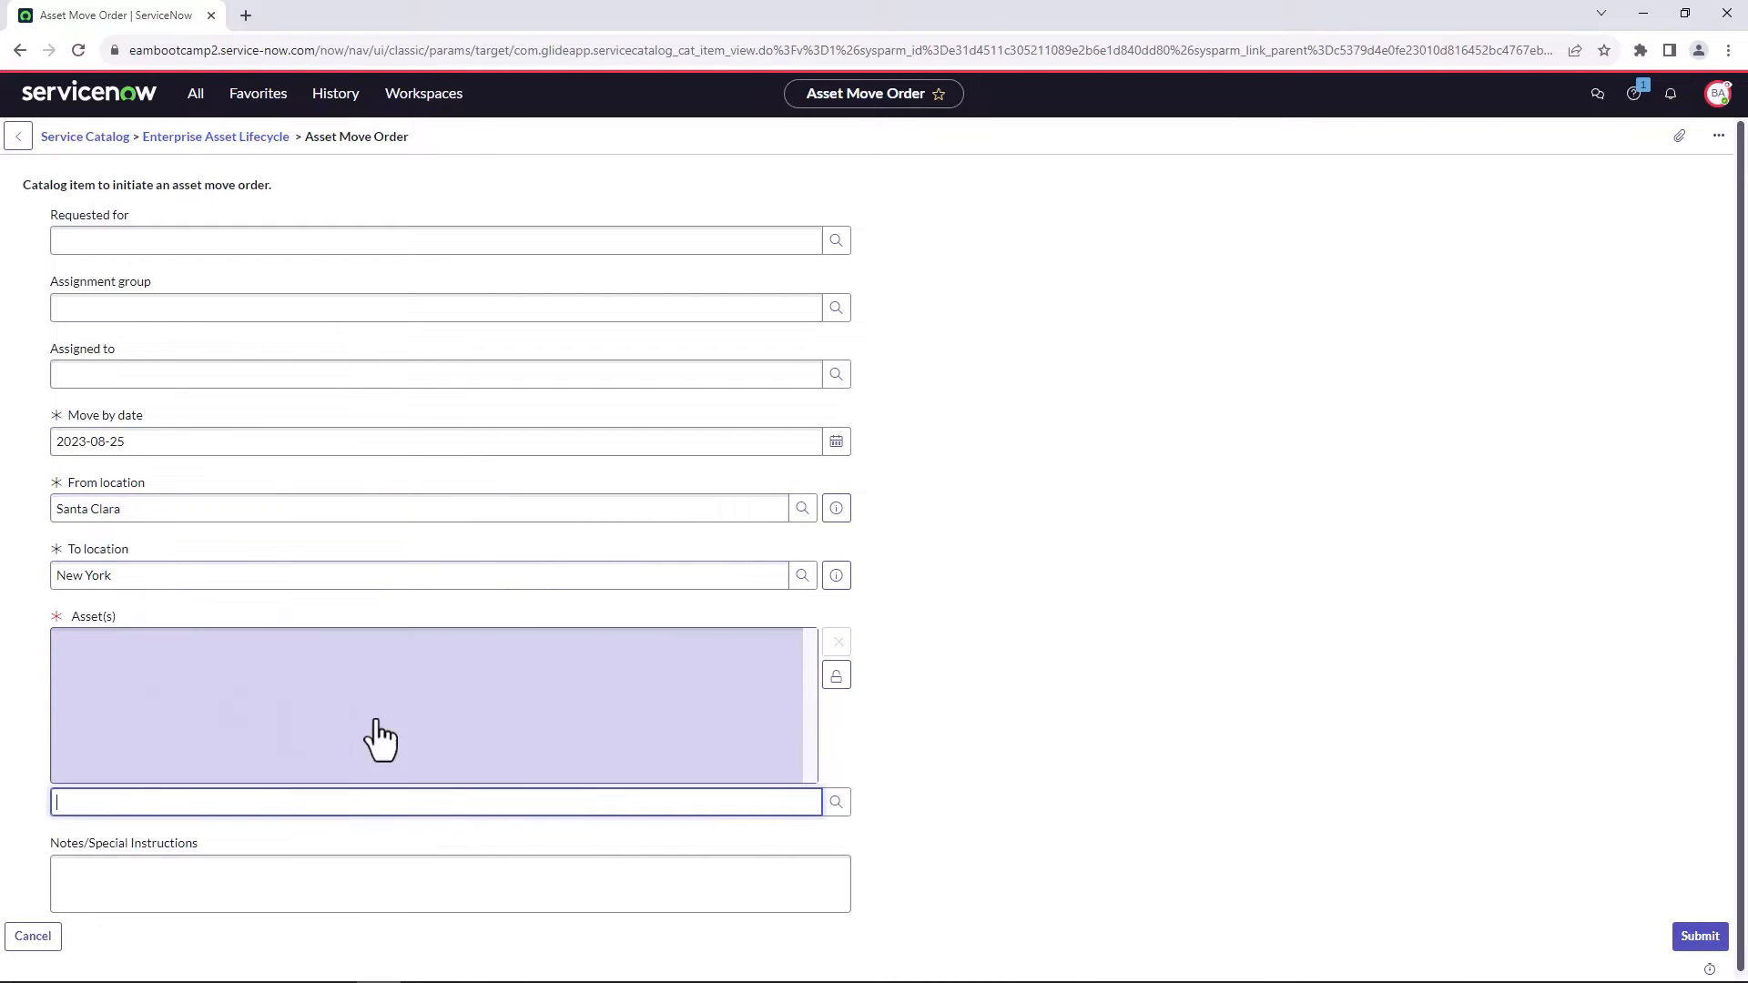
{"action": "left_click", "coordinate": [836, 802]}
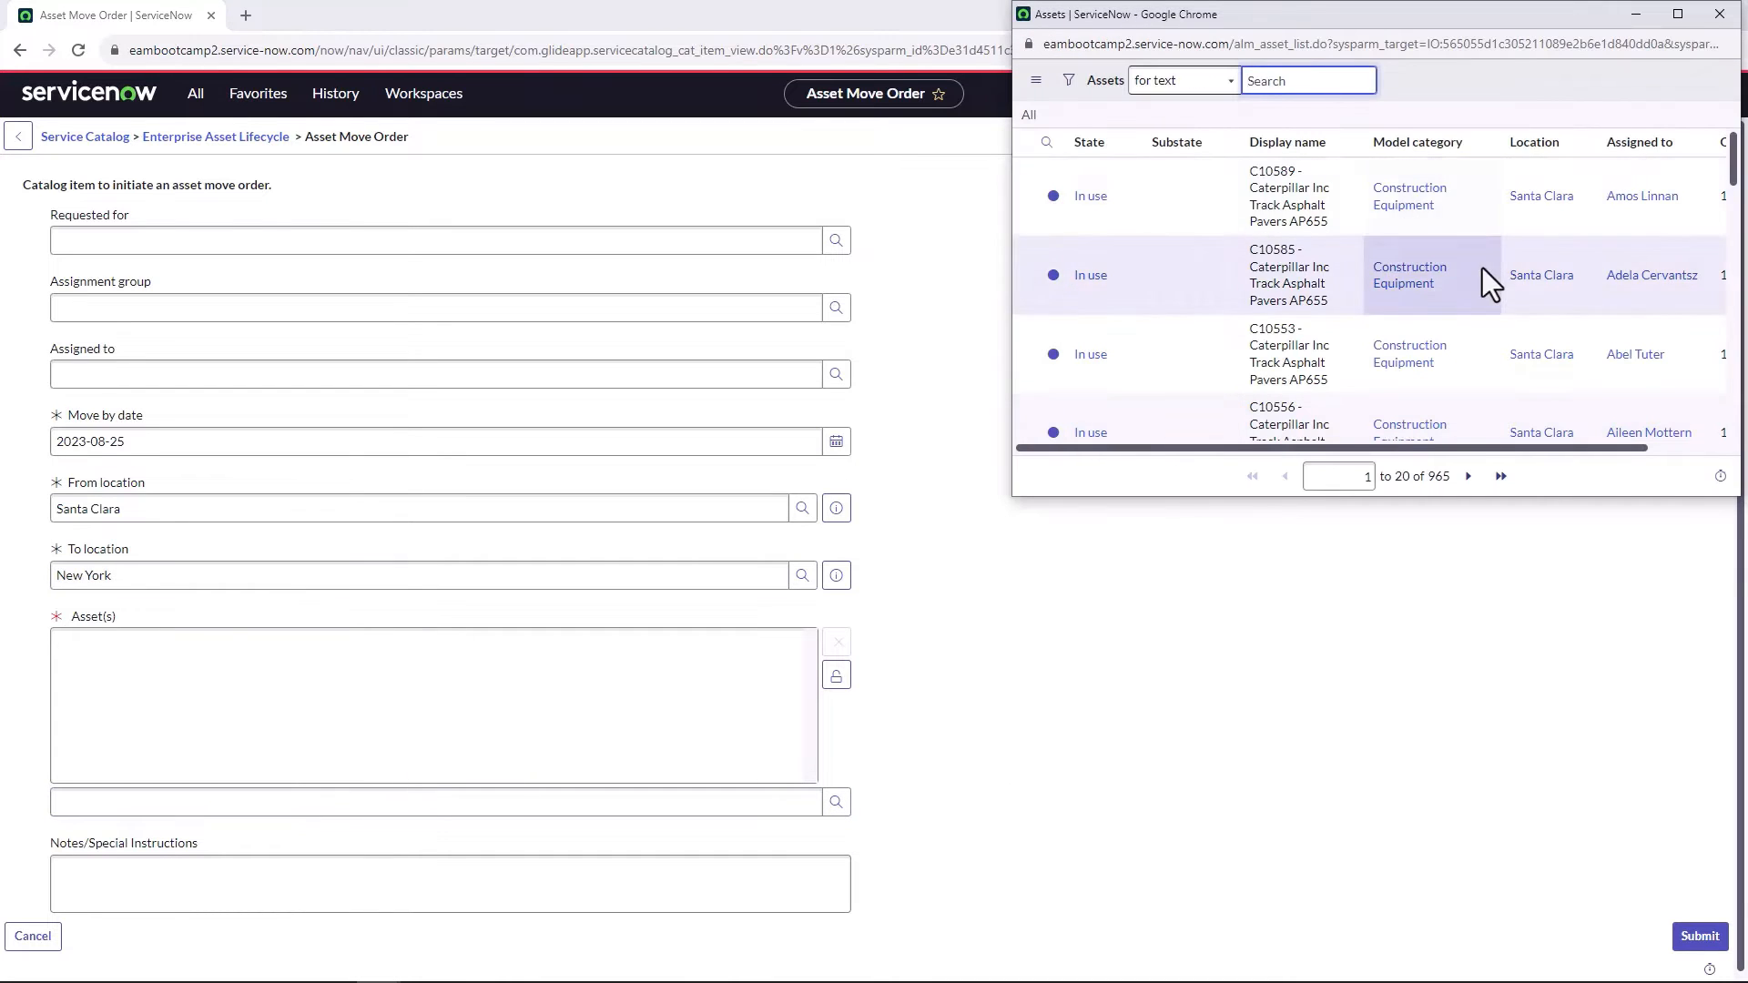
{"action": "left_click_drag", "start_coordinate": [1467, 3], "coordinate": [1028, 98]}
{"action": "scroll", "coordinate": [1194, 417], "scroll_direction": "down", "scroll_amount": 5}
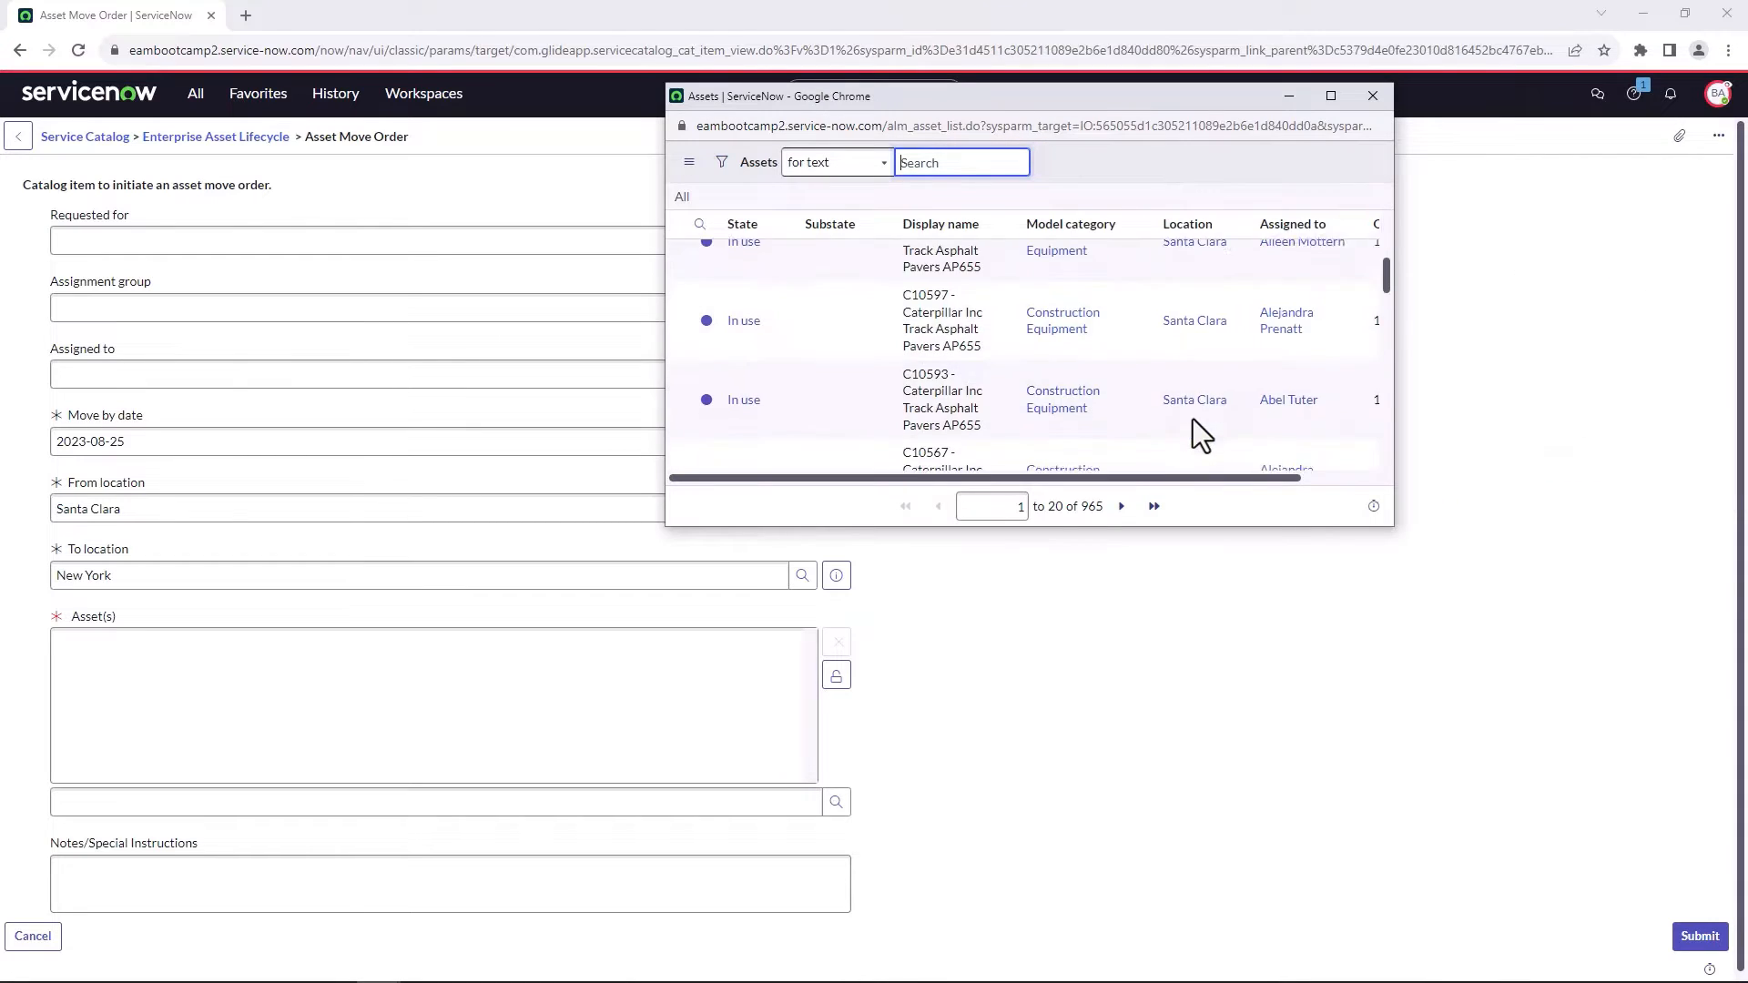
{"action": "scroll", "coordinate": [1193, 417], "scroll_direction": "down", "scroll_amount": 5}
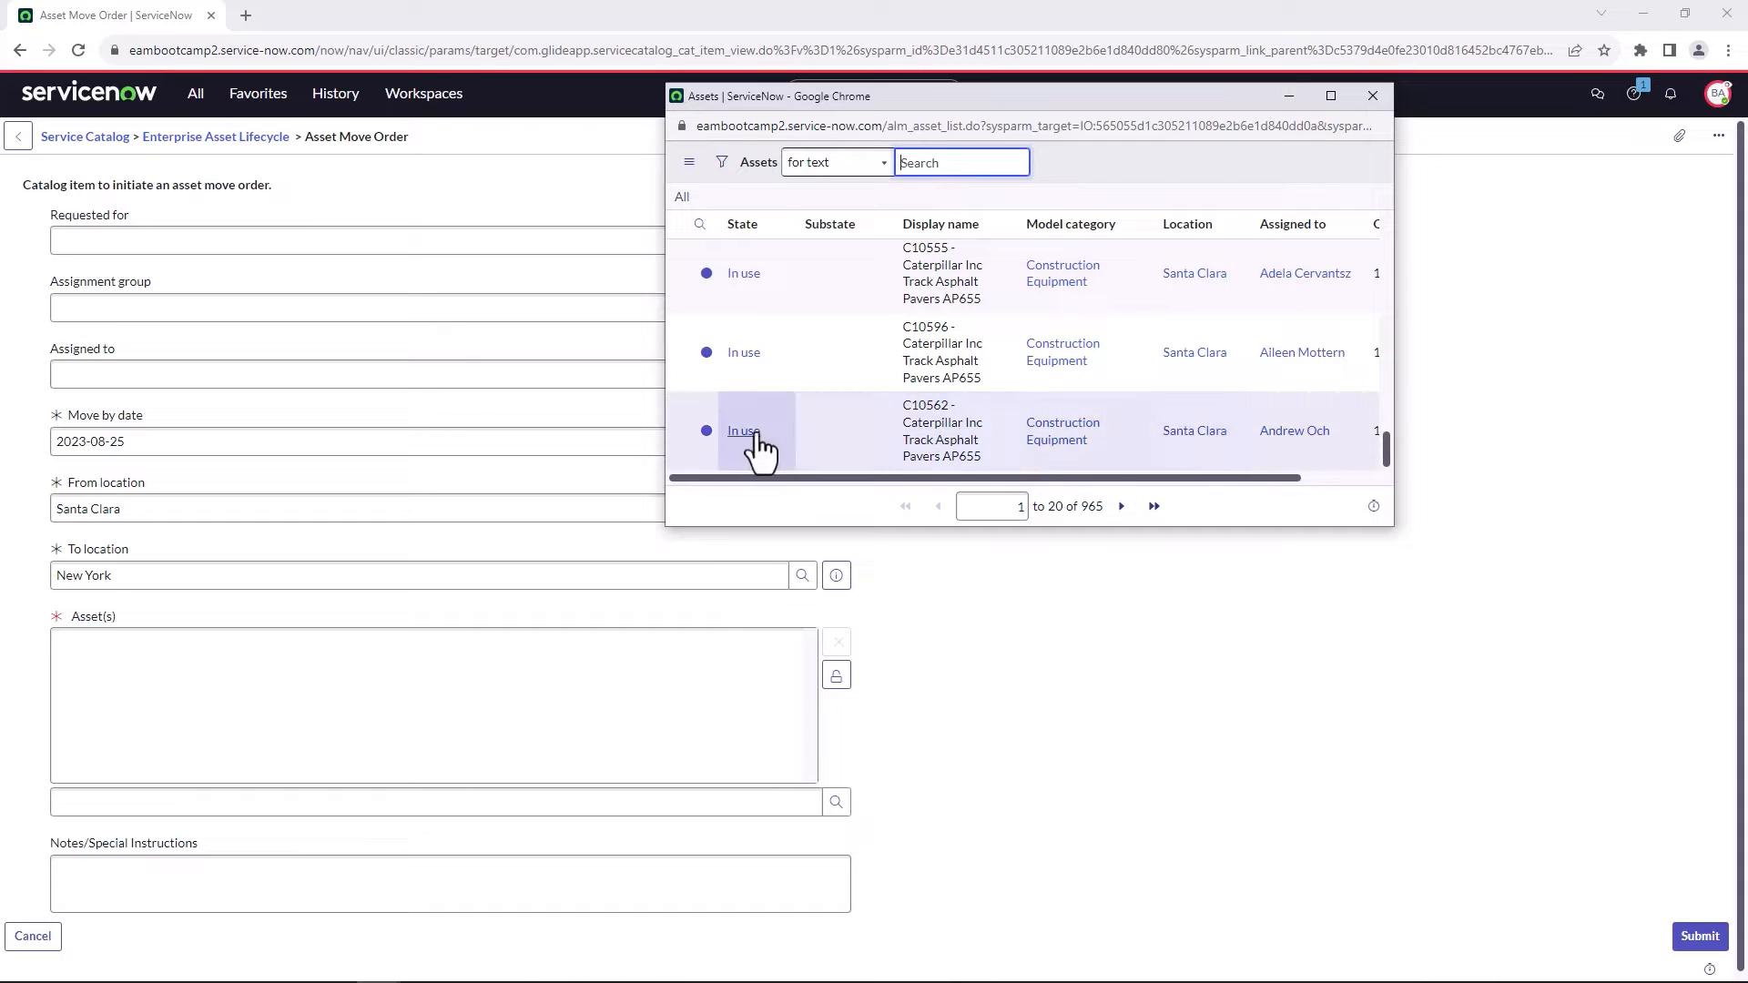
{"action": "left_click", "coordinate": [758, 434]}
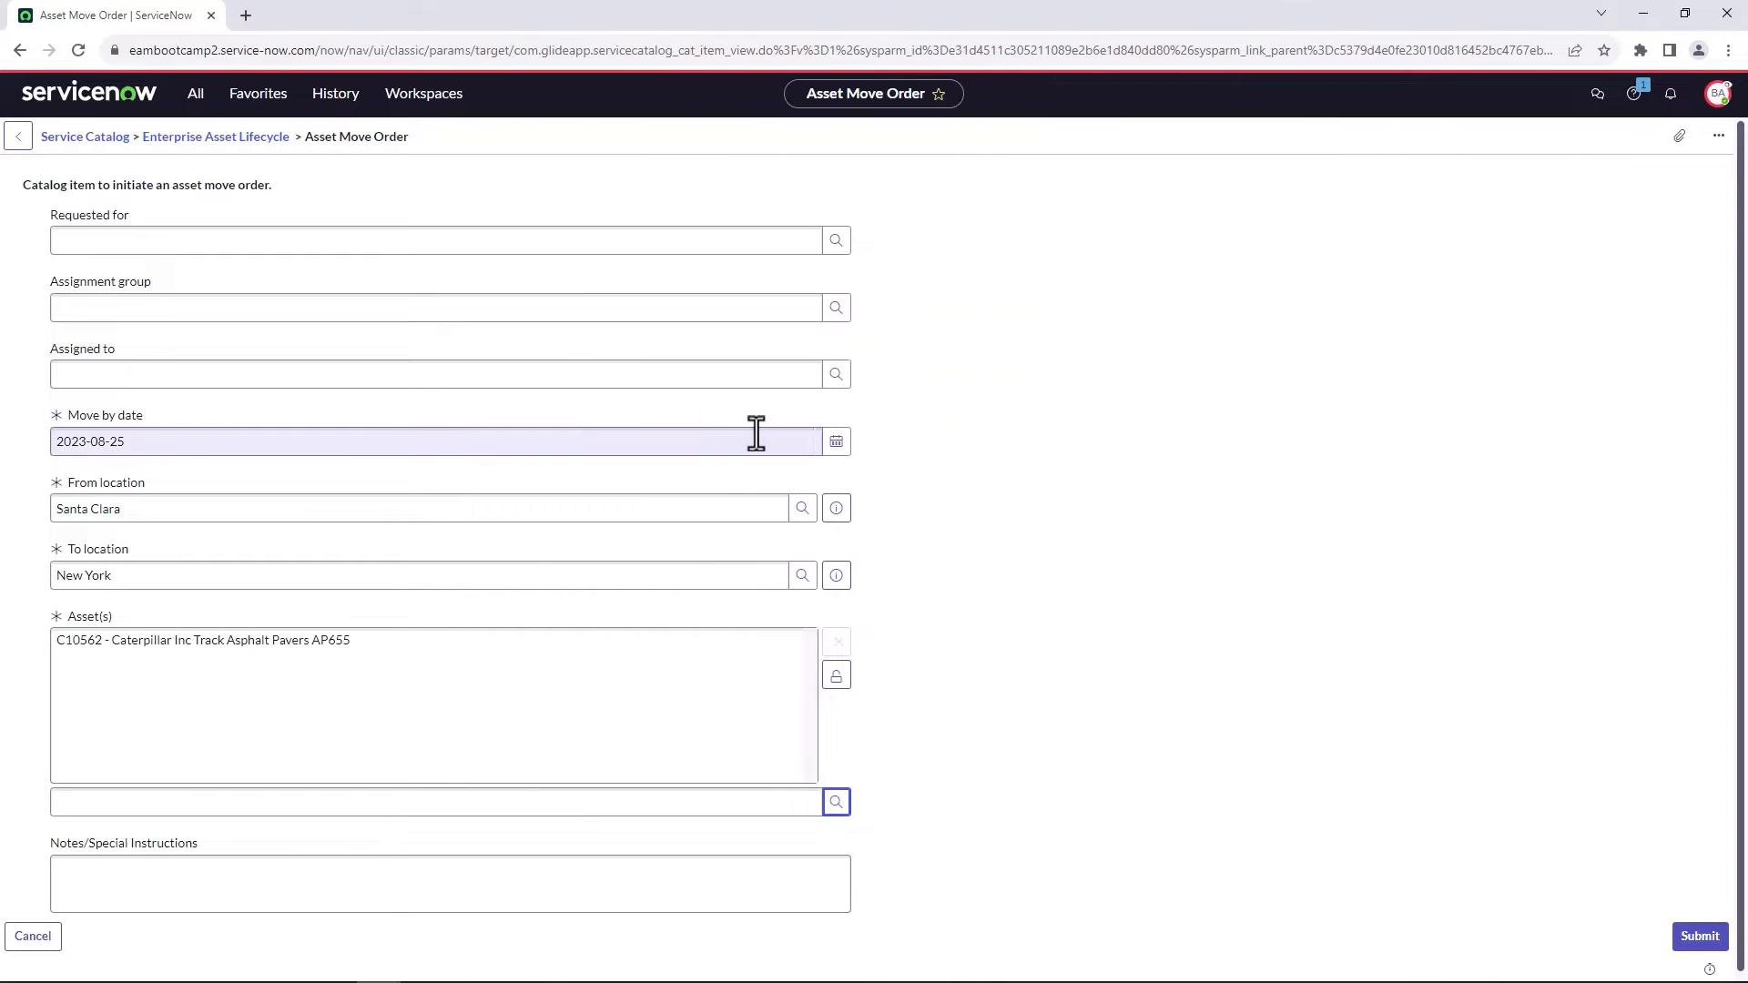
Add the Caterpillar Track Asphalt Pavers C10571 and C10585 to the assets and submit the move order.
{"action": "left_click", "coordinate": [836, 802]}
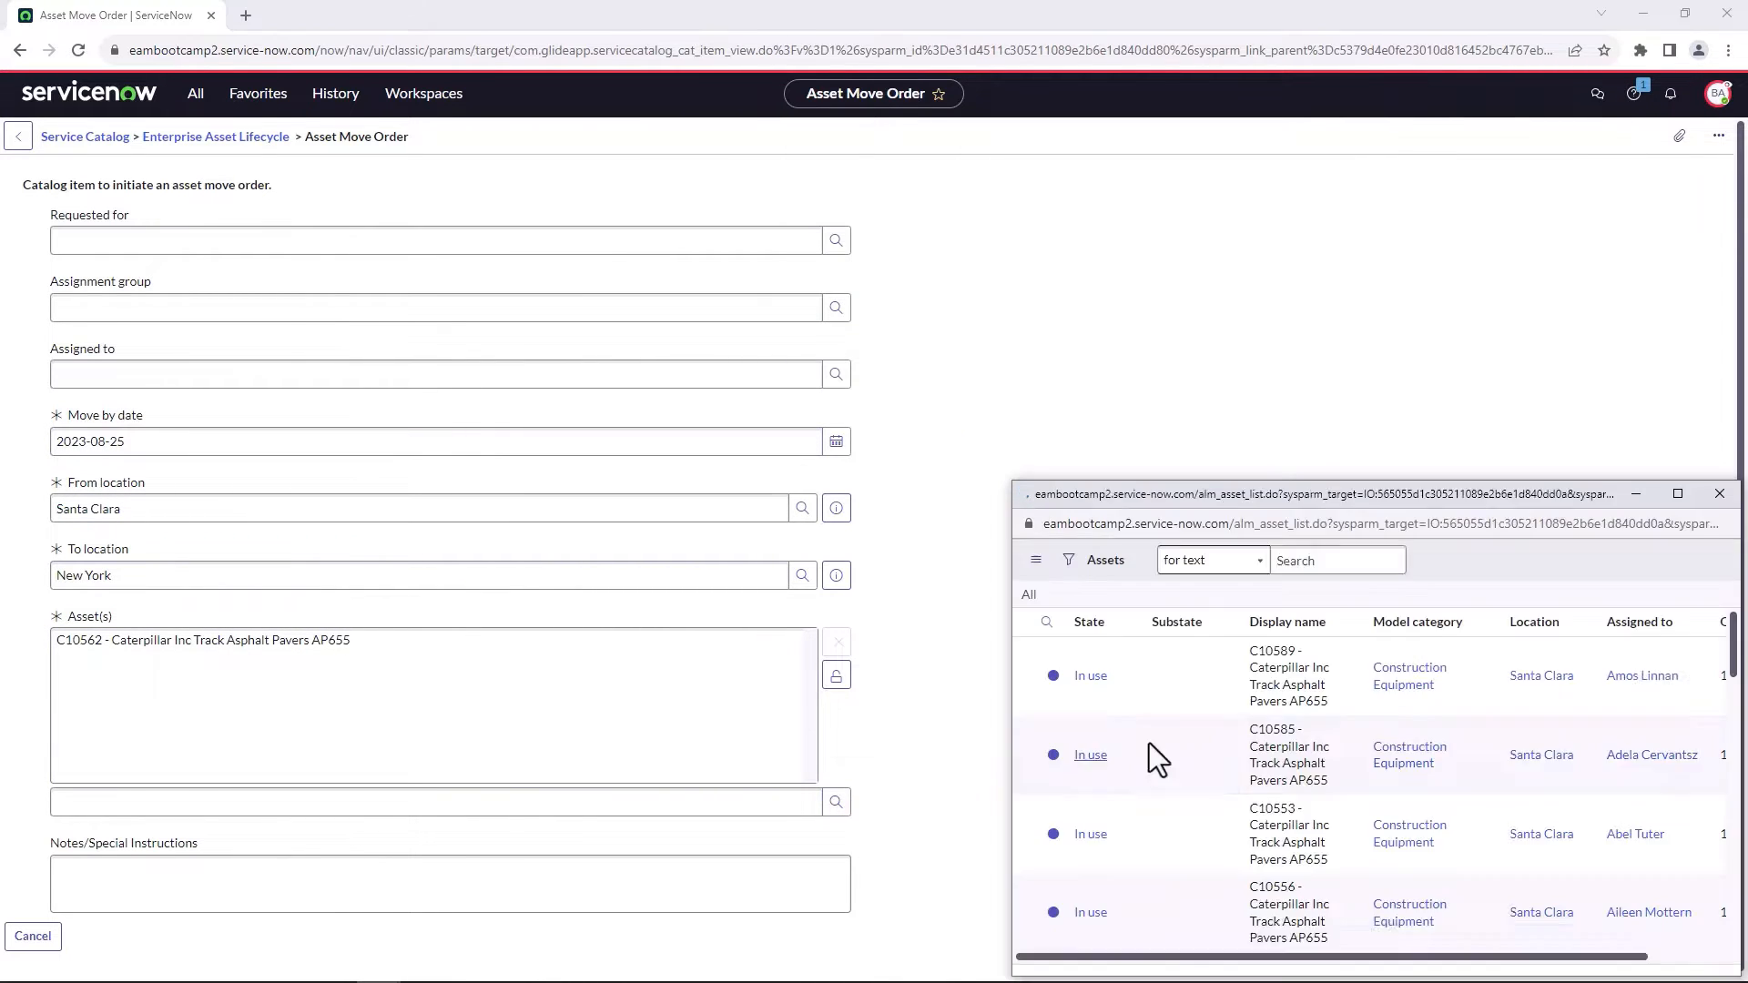
{"action": "scroll", "coordinate": [1207, 692], "scroll_direction": "down", "scroll_amount": 2}
{"action": "left_click", "coordinate": [1124, 776]}
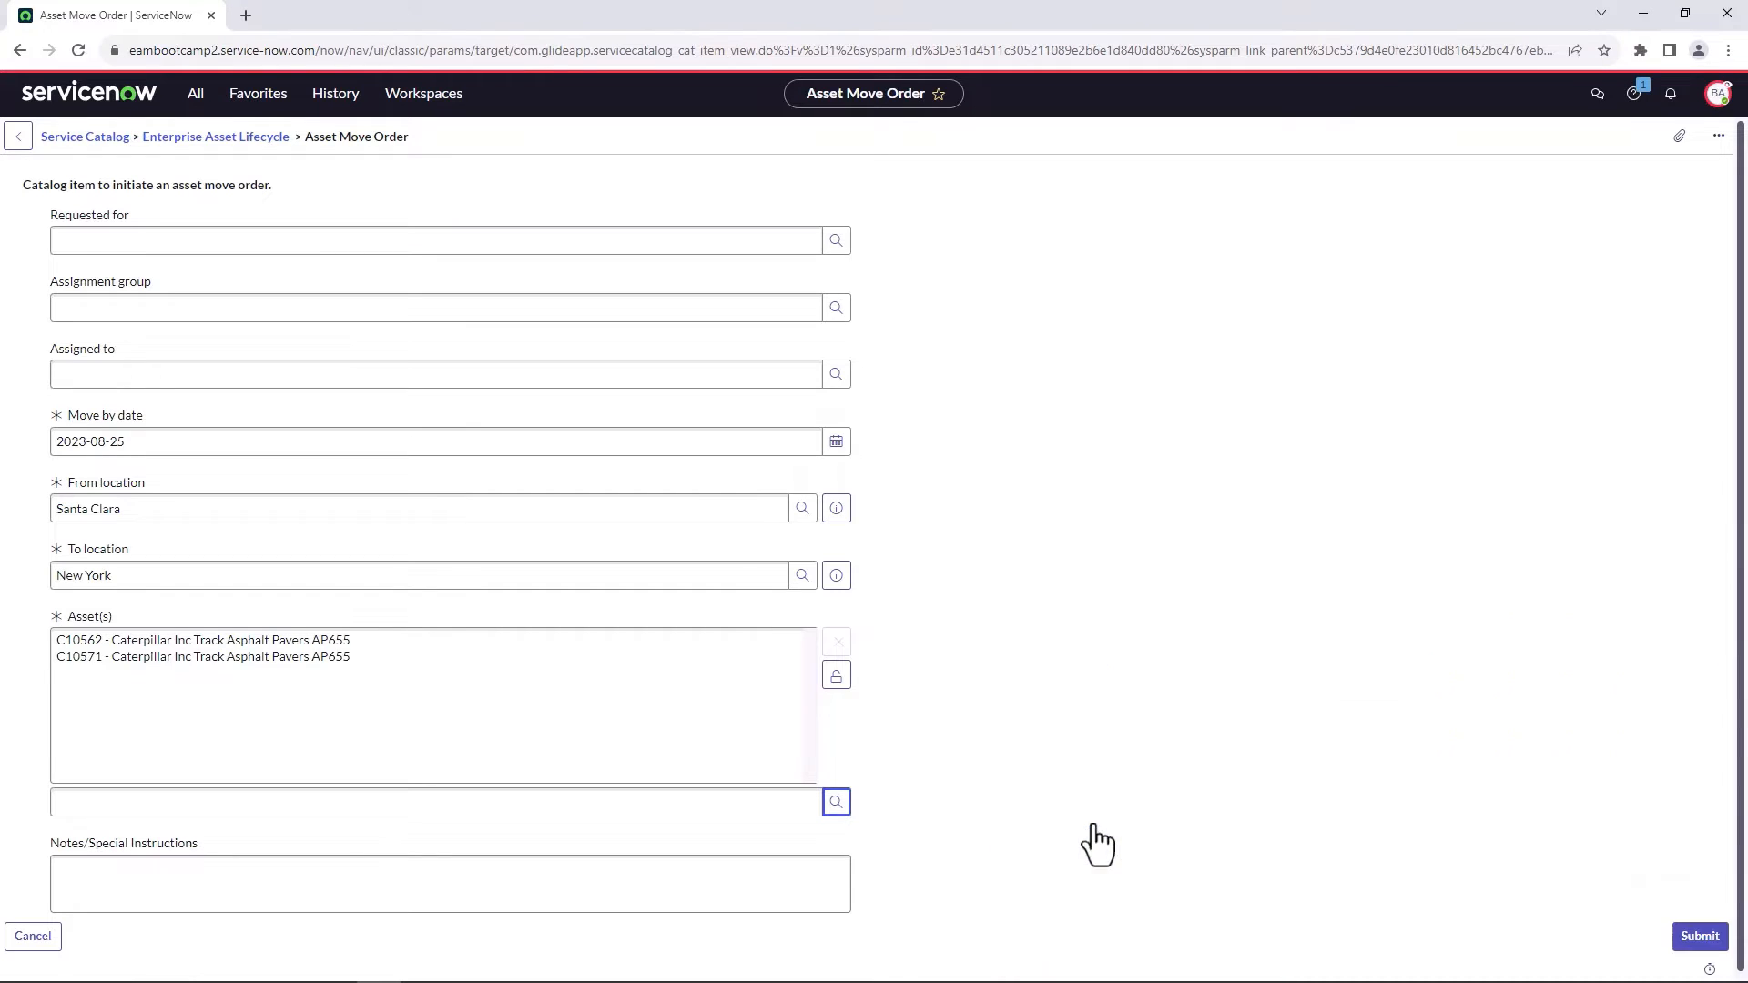
{"action": "left_click", "coordinate": [836, 802]}
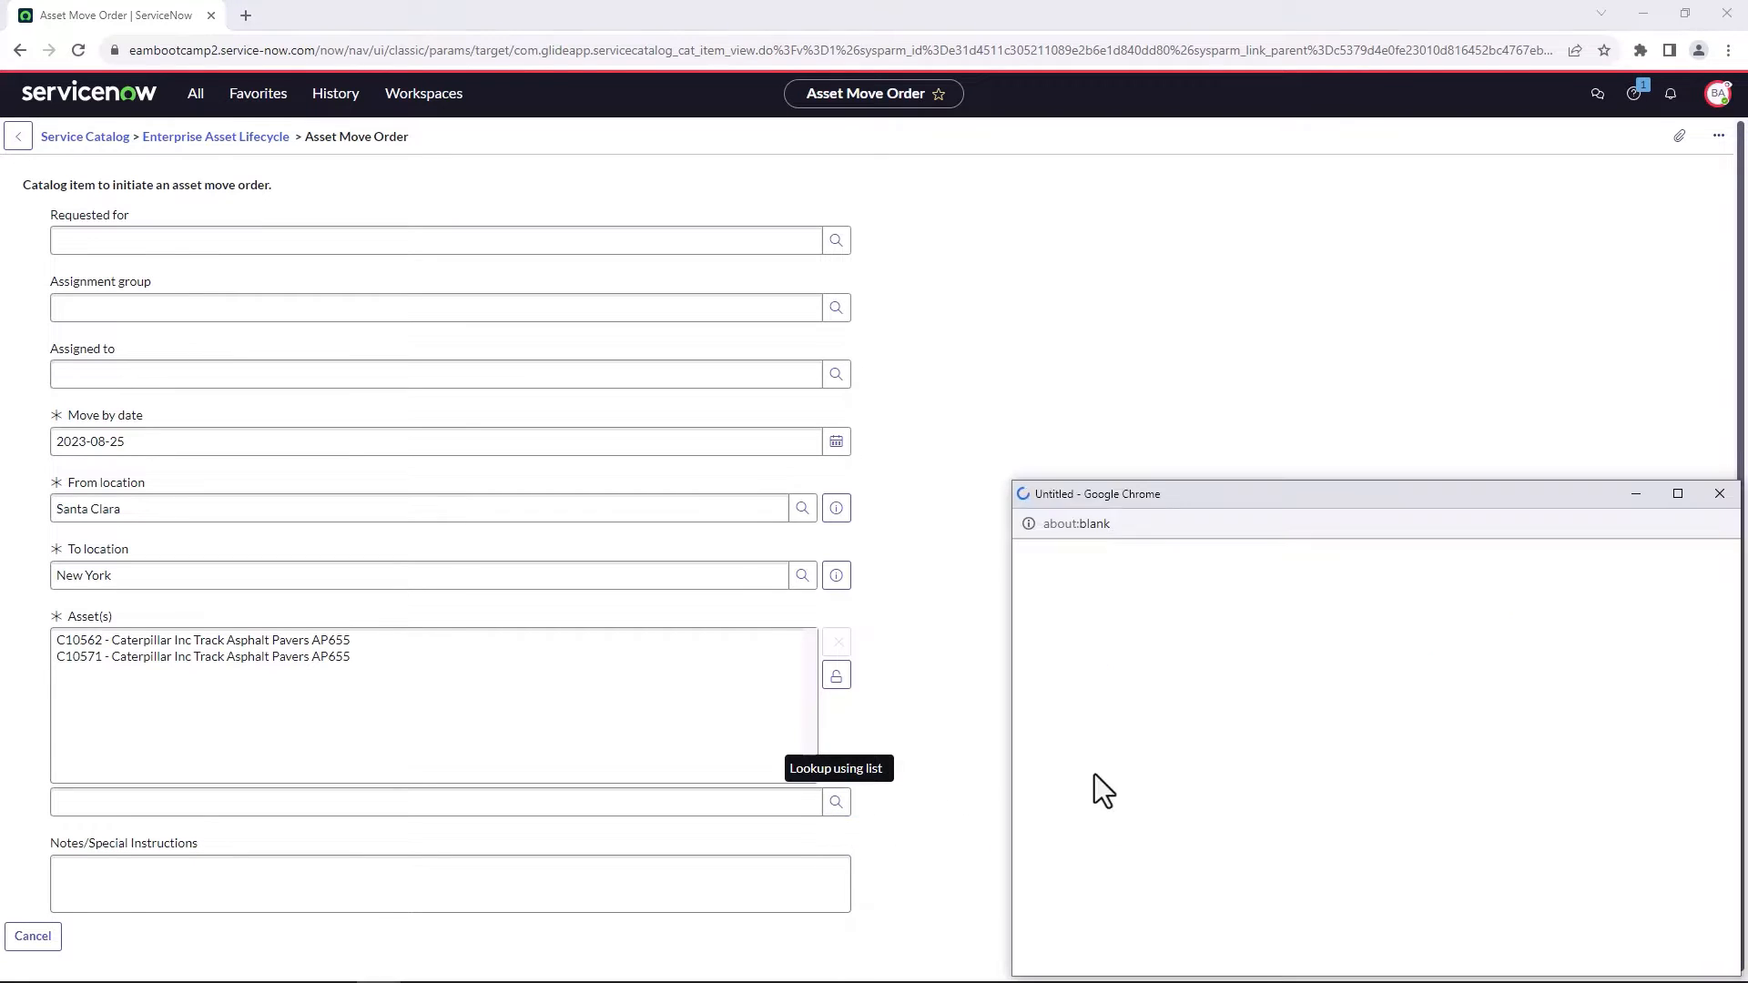
{"action": "left_click", "coordinate": [1113, 755]}
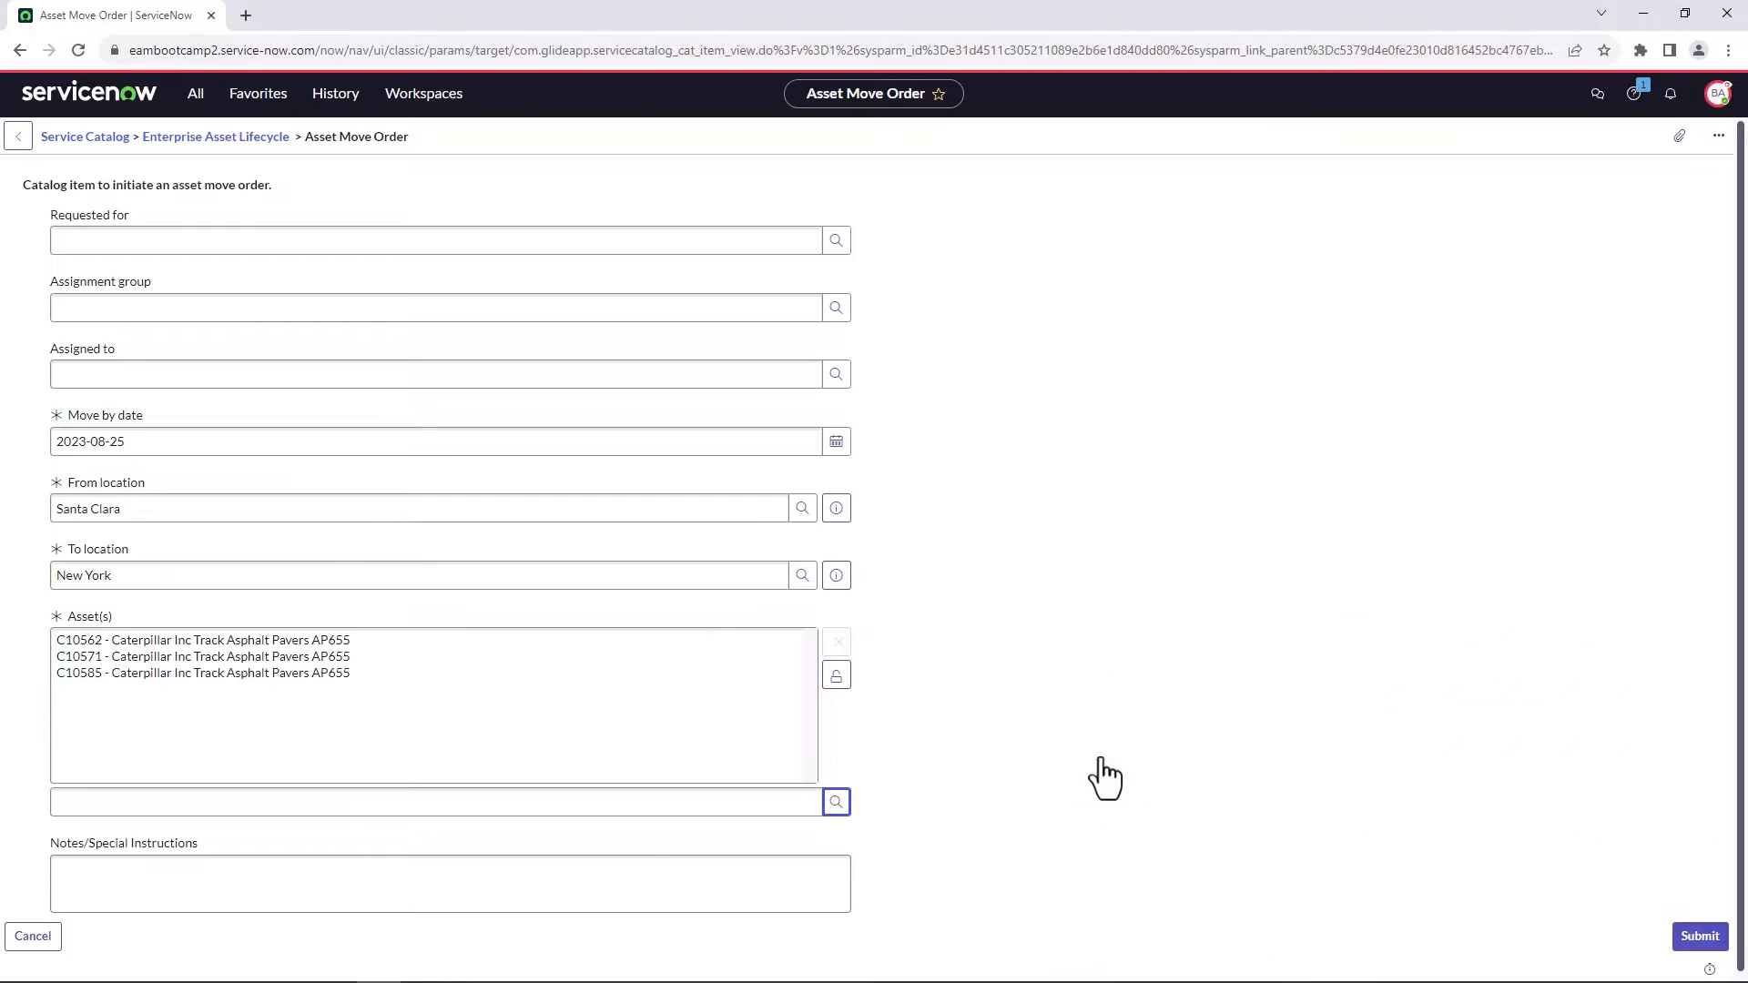
{"action": "left_click", "coordinate": [621, 887]}
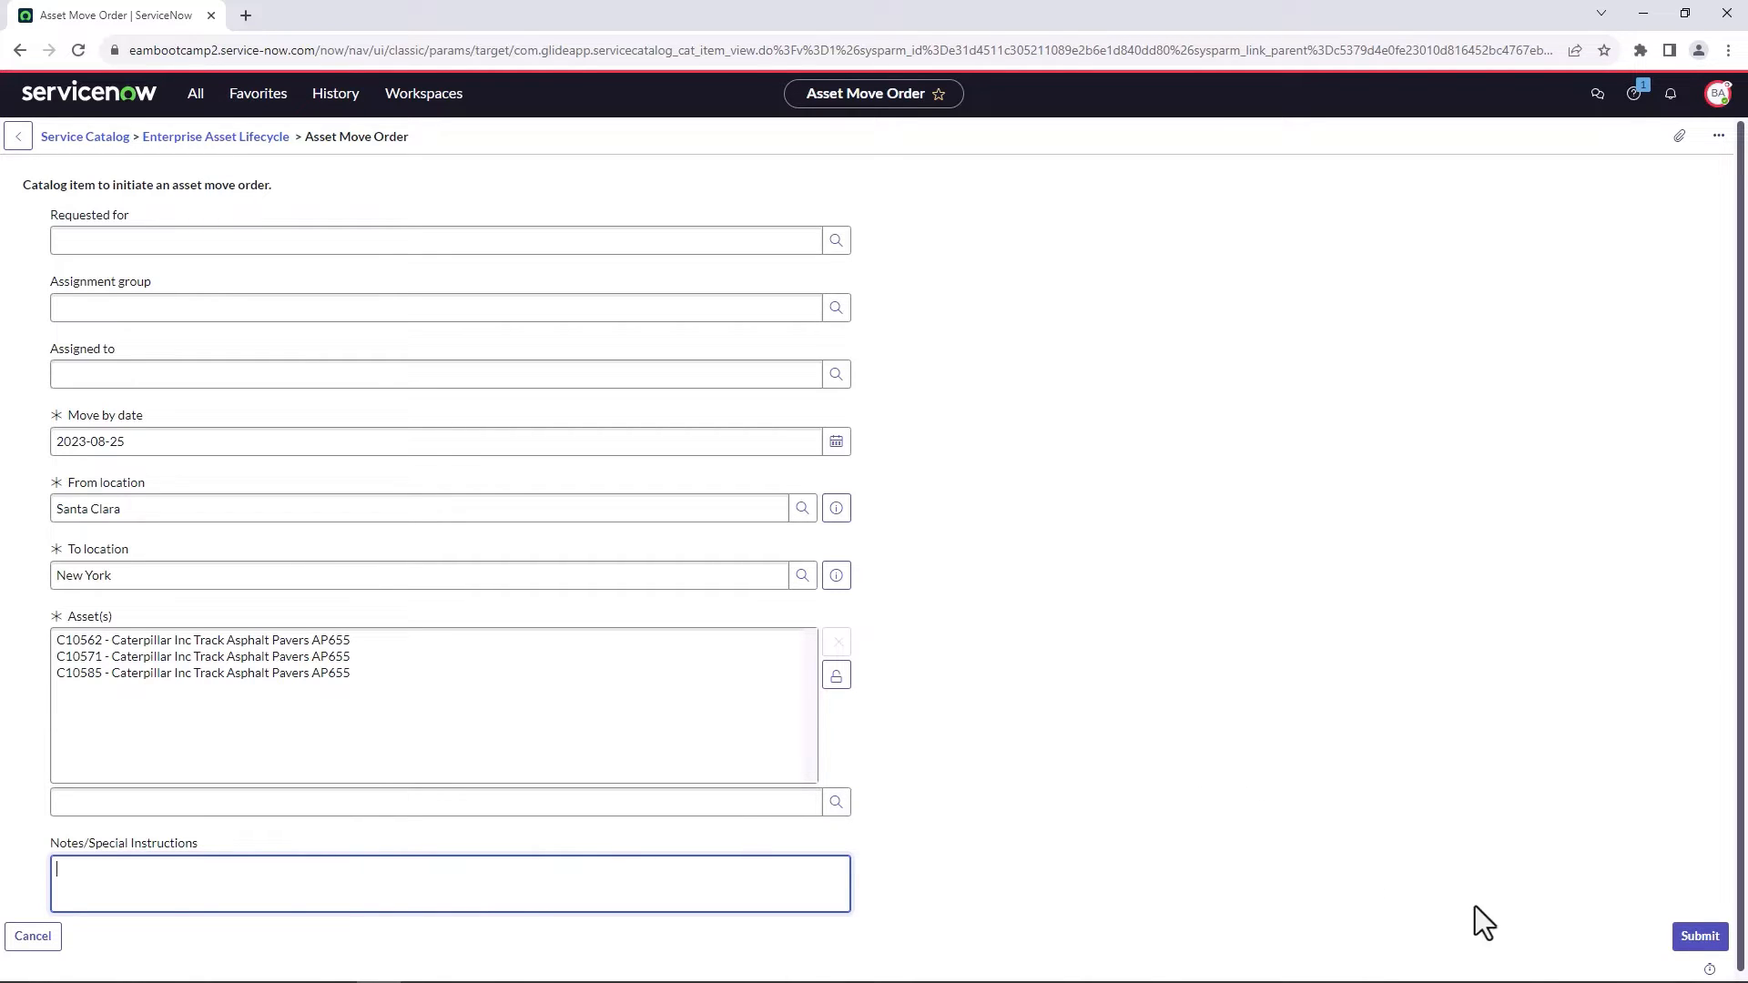
{"action": "left_click", "coordinate": [1696, 938]}
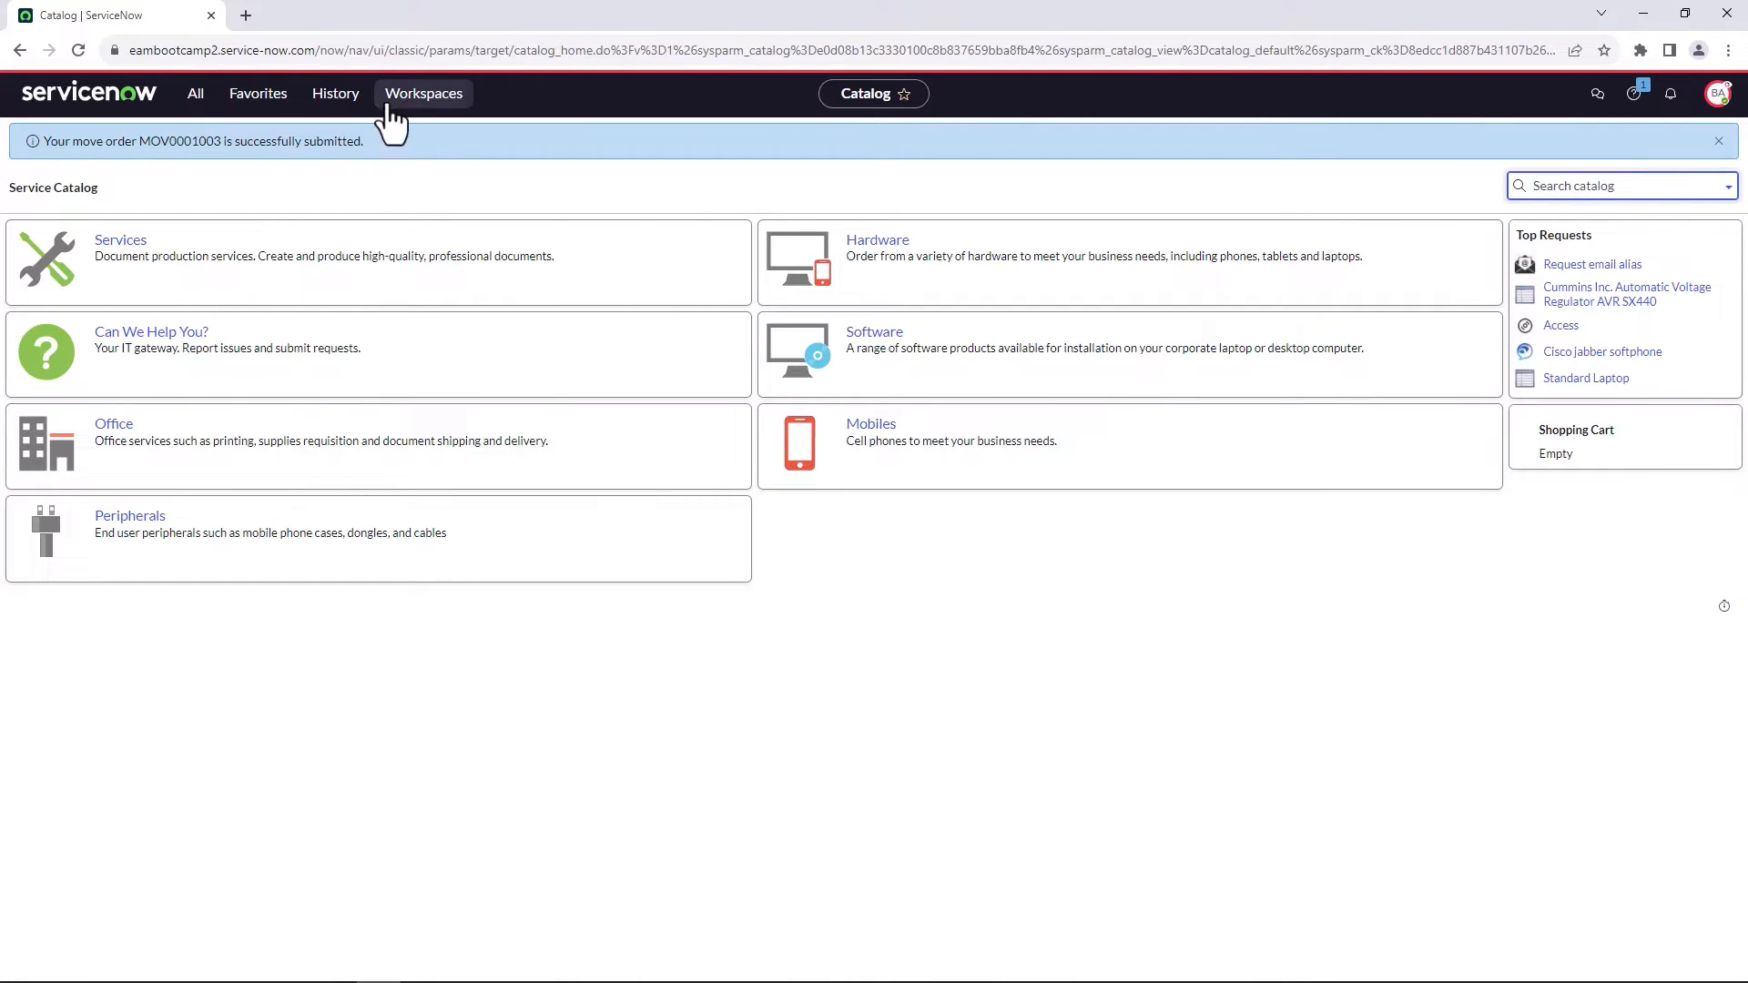
Open the inventory's move orders in the Enterprise Asset Workspace and view the blank new move order form without saving it.
{"action": "left_click", "coordinate": [417, 99]}
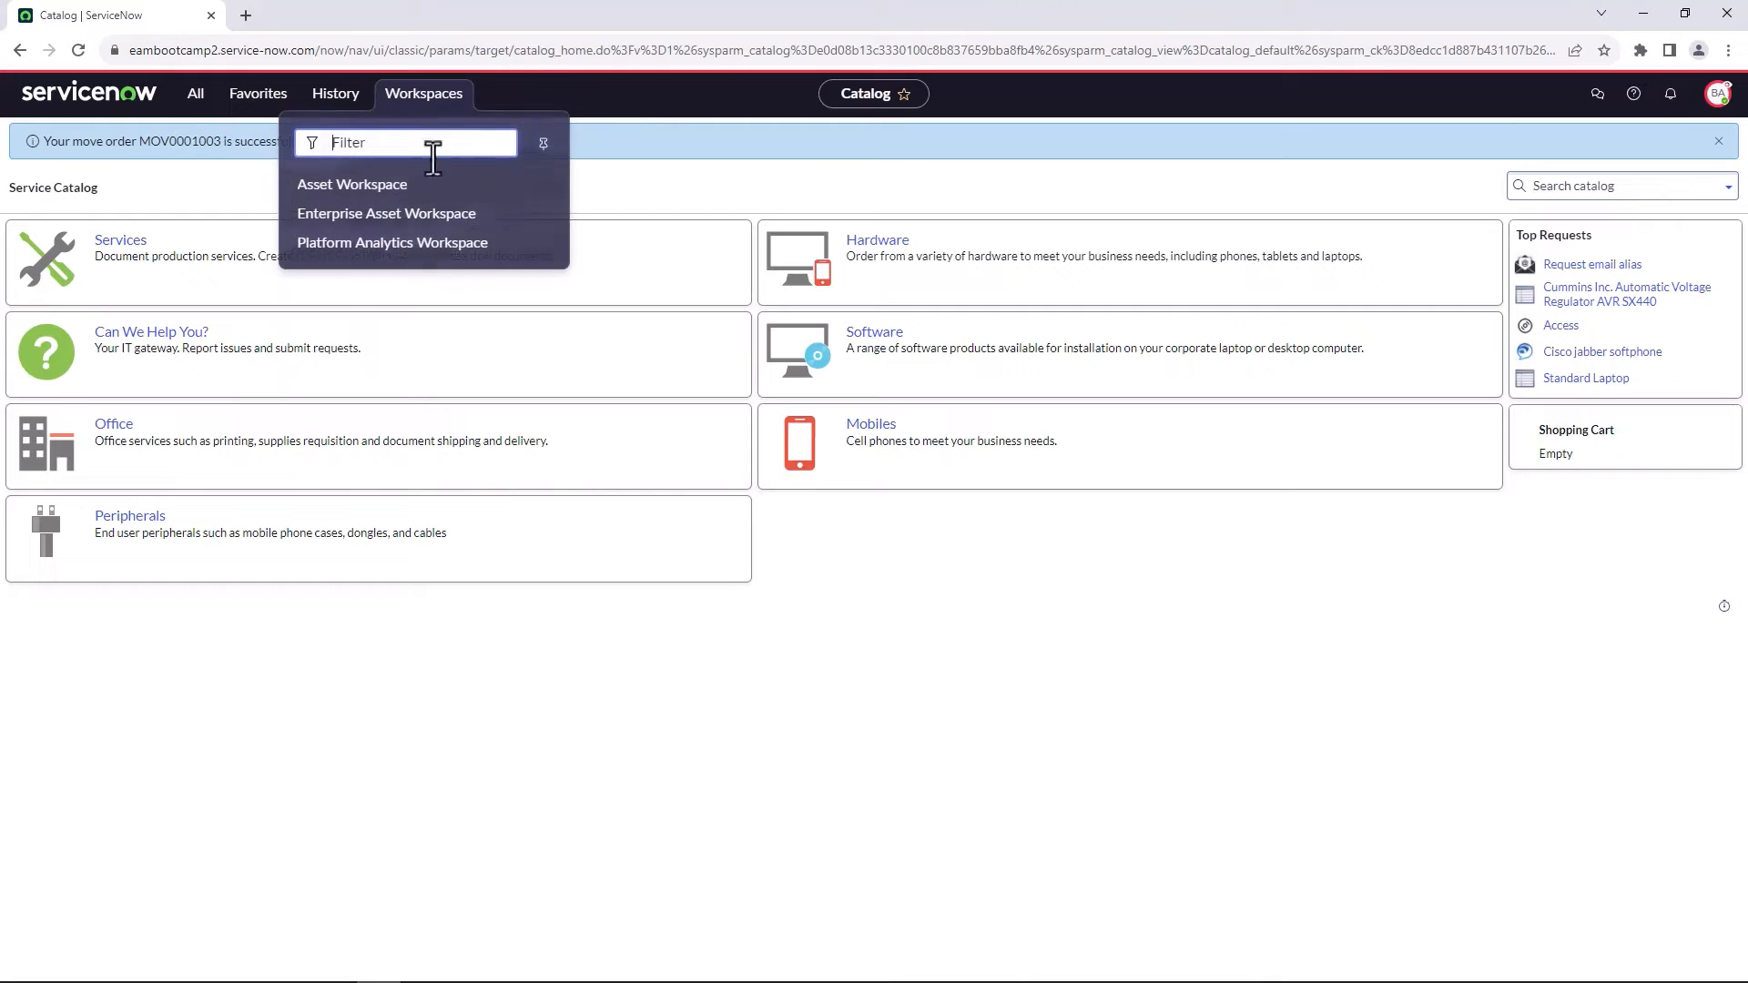
{"action": "left_click", "coordinate": [436, 219]}
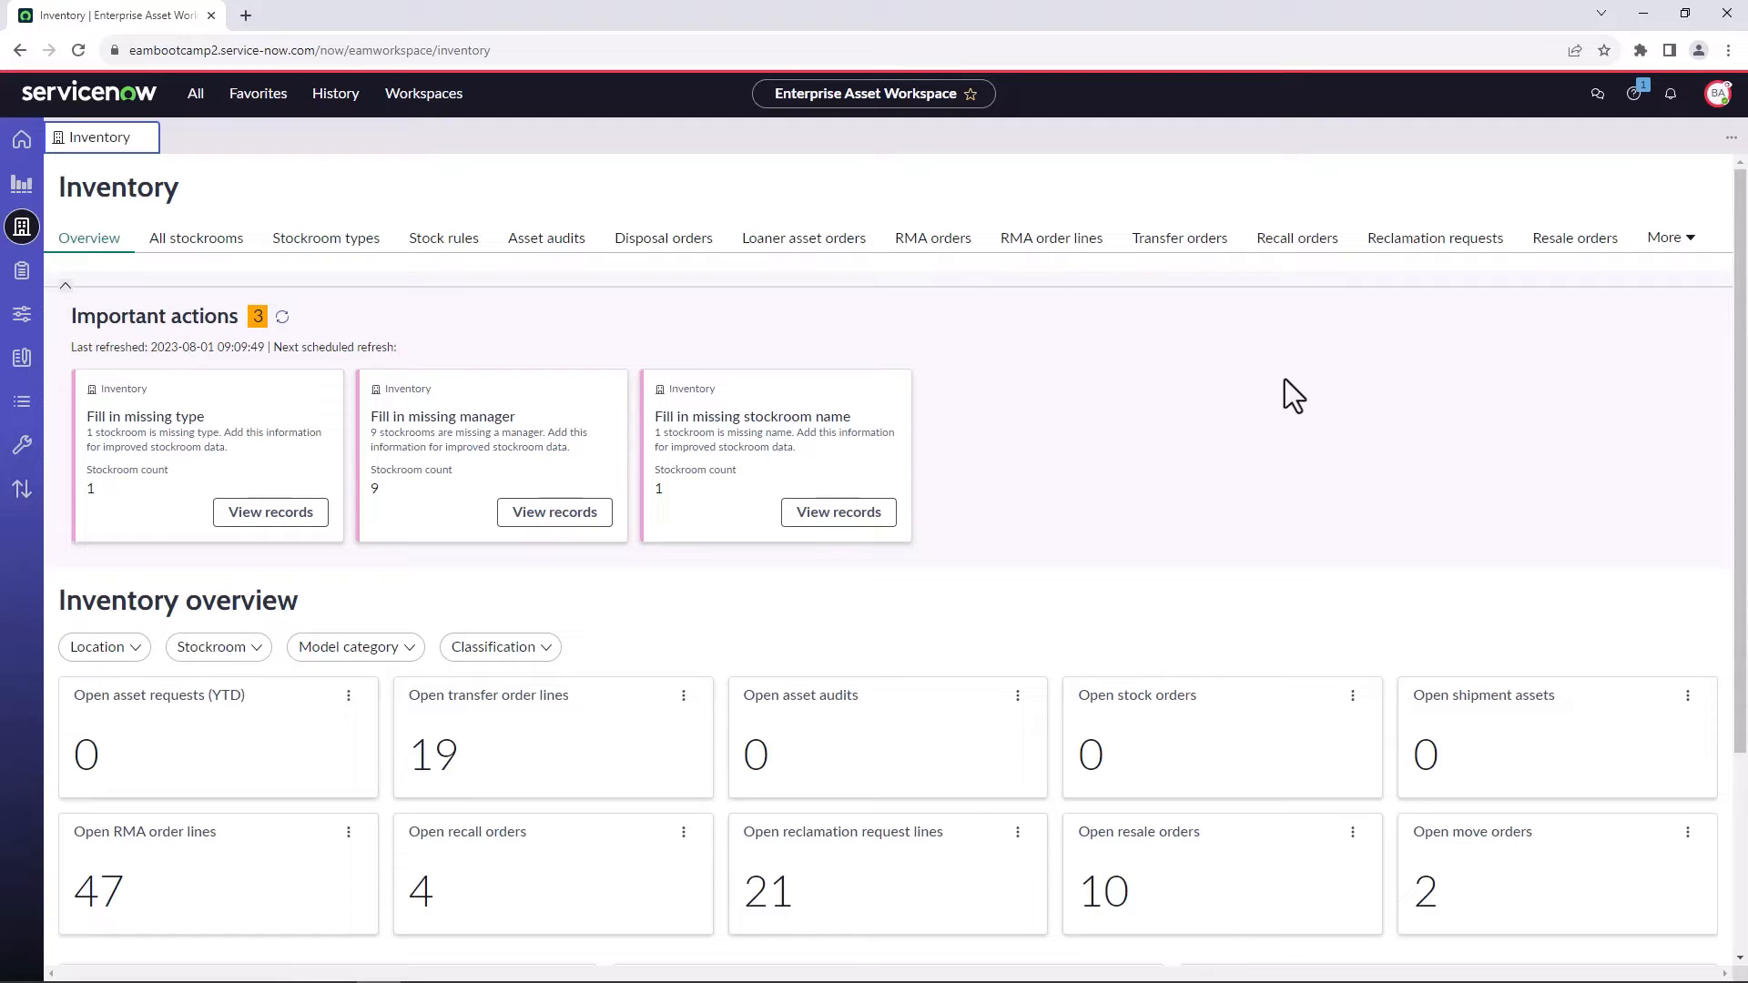
{"action": "left_click", "coordinate": [1673, 239]}
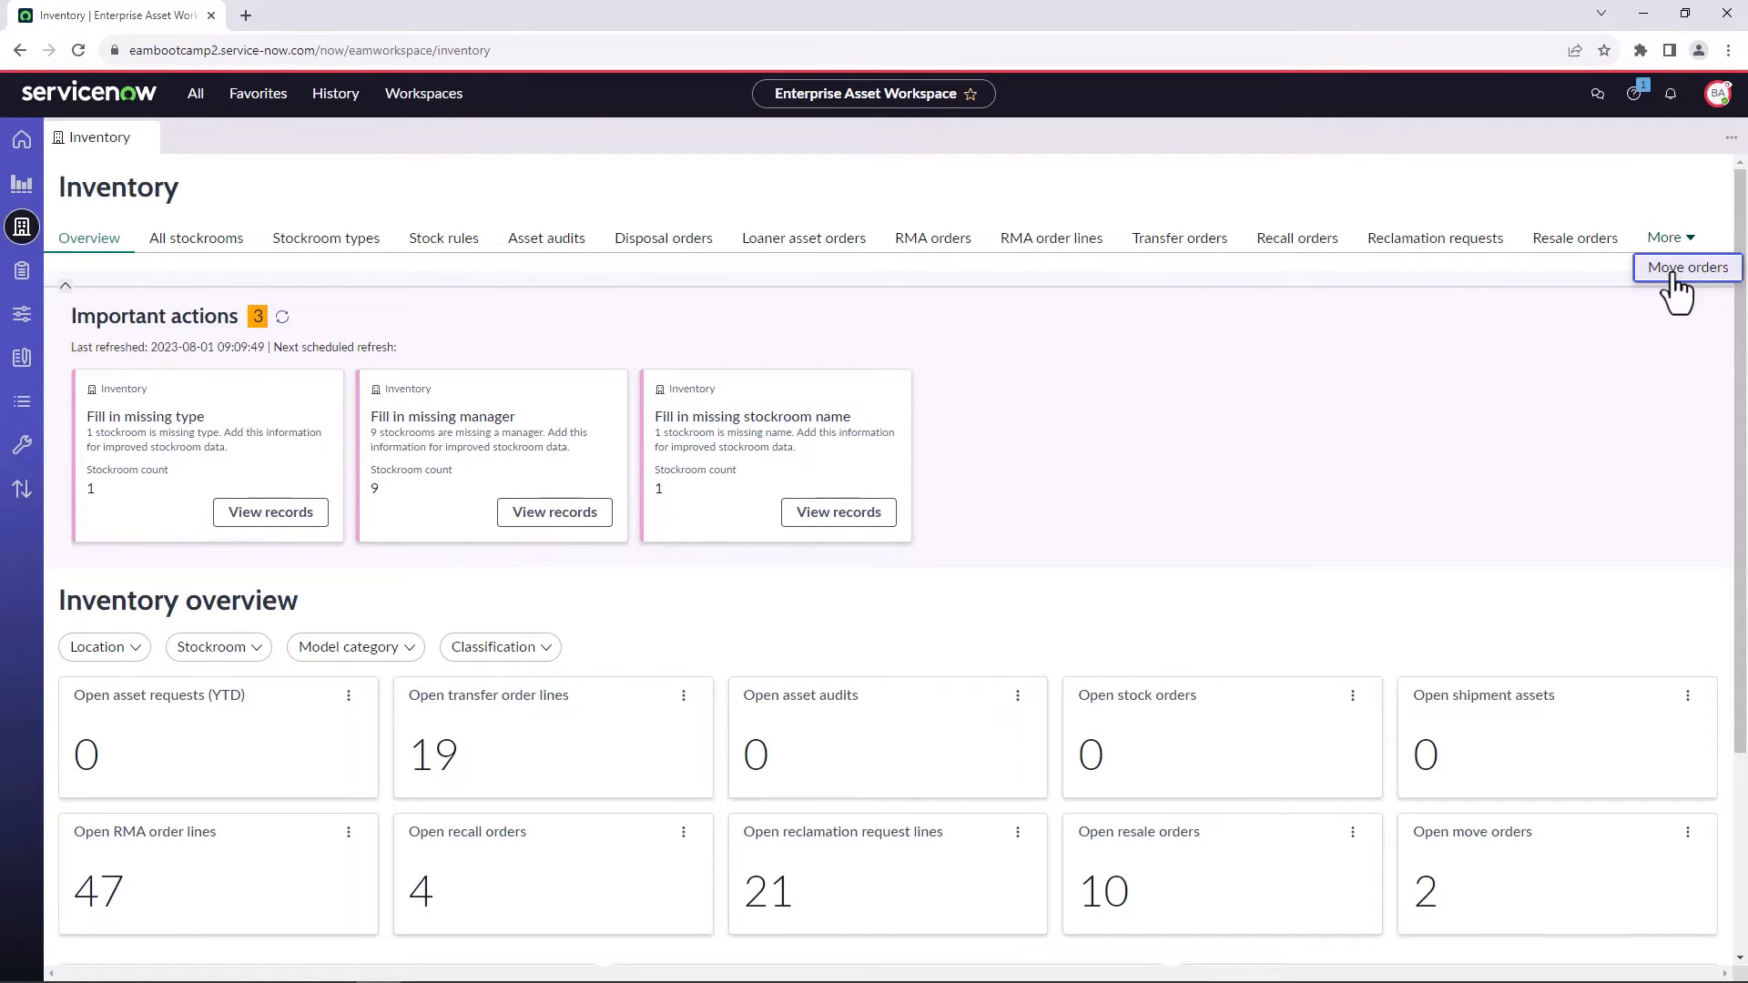
{"action": "left_click", "coordinate": [1679, 267]}
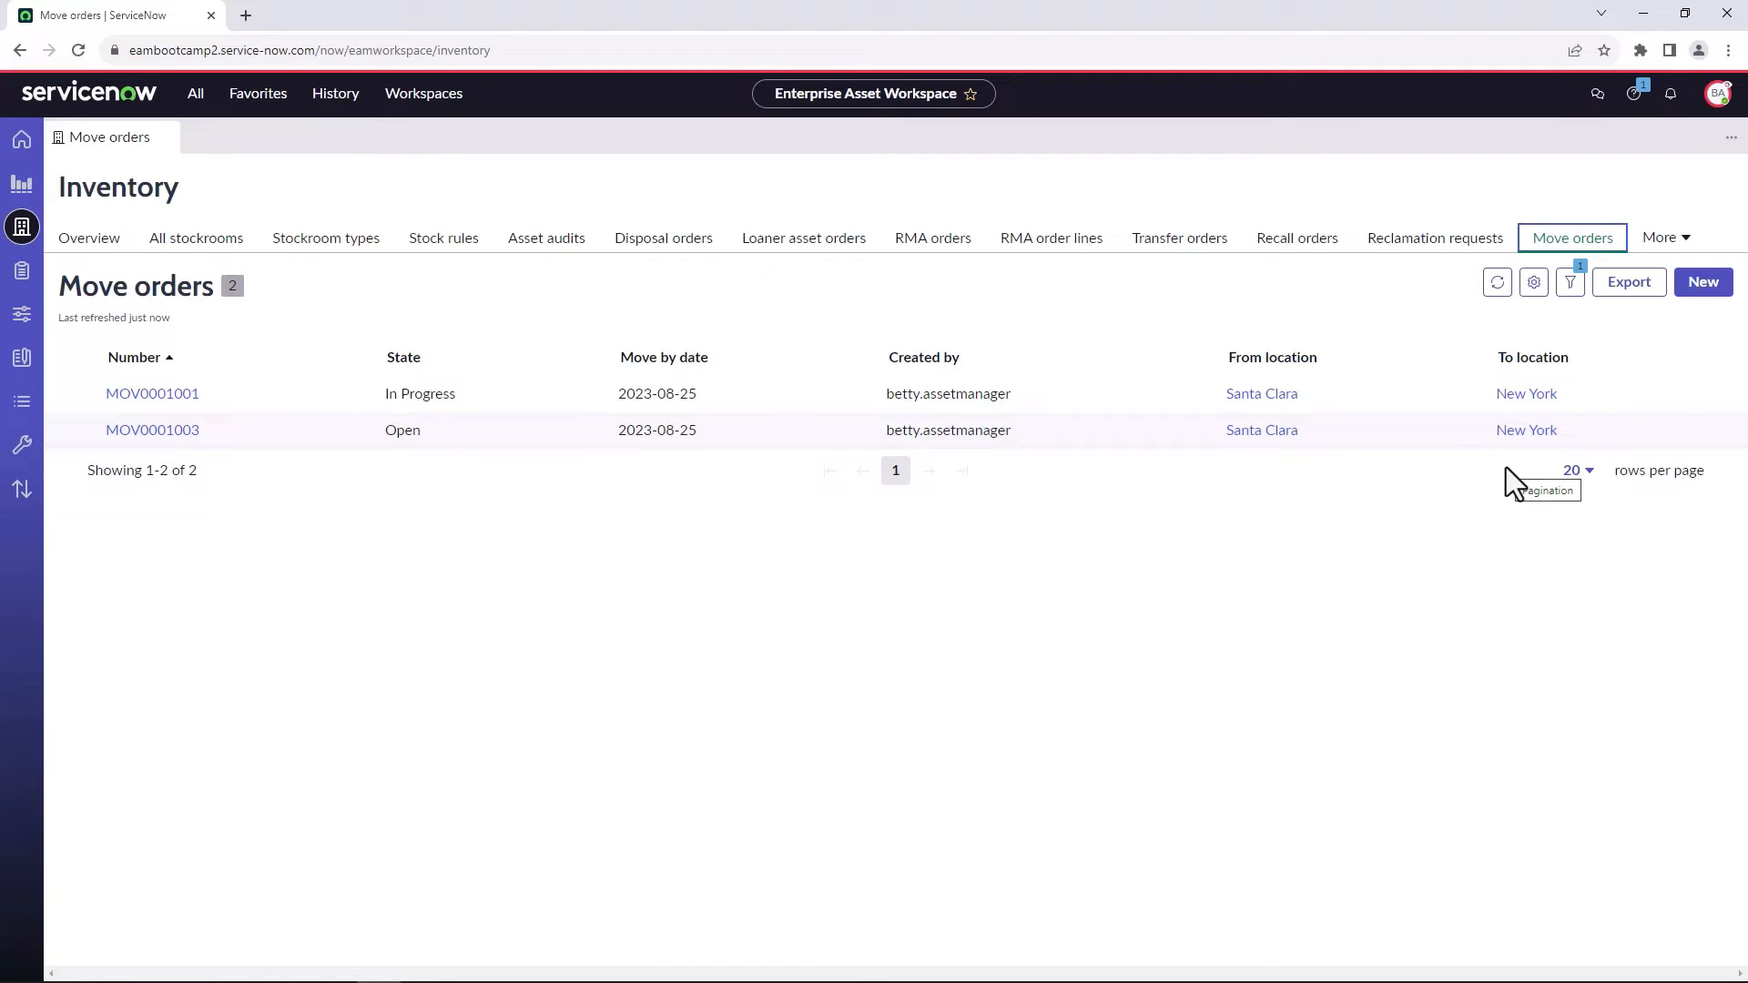
{"action": "left_click", "coordinate": [1696, 290]}
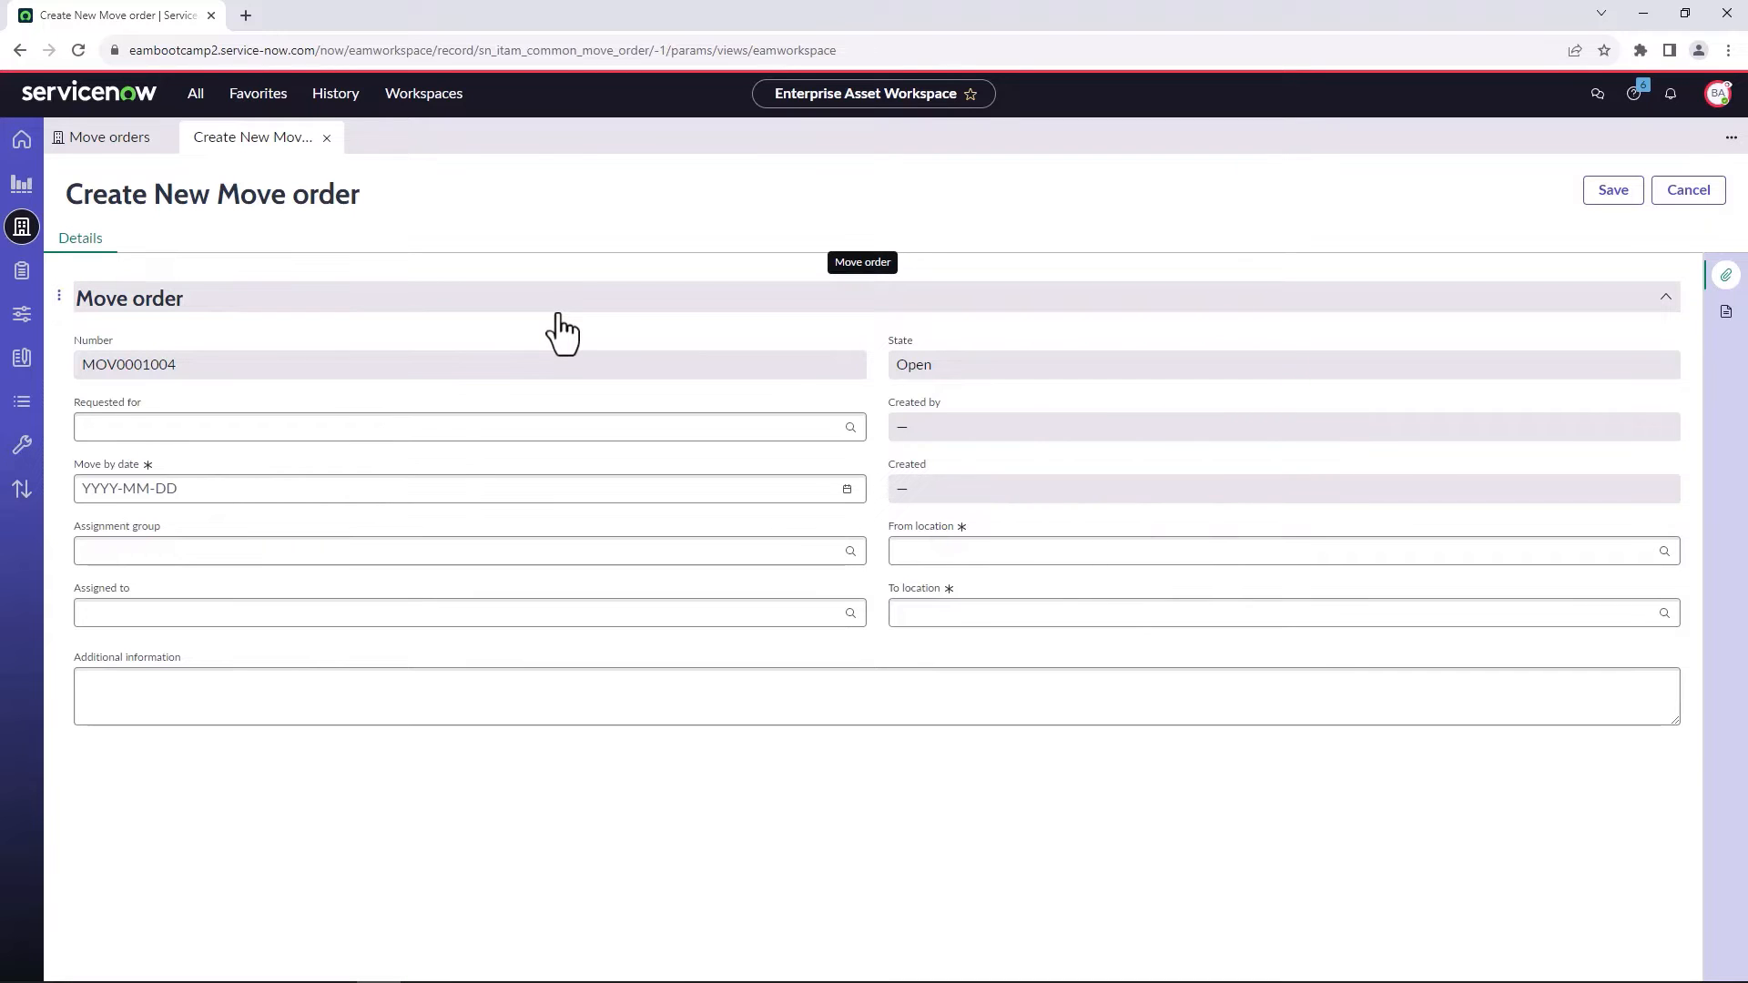
{"action": "left_click", "coordinate": [328, 138]}
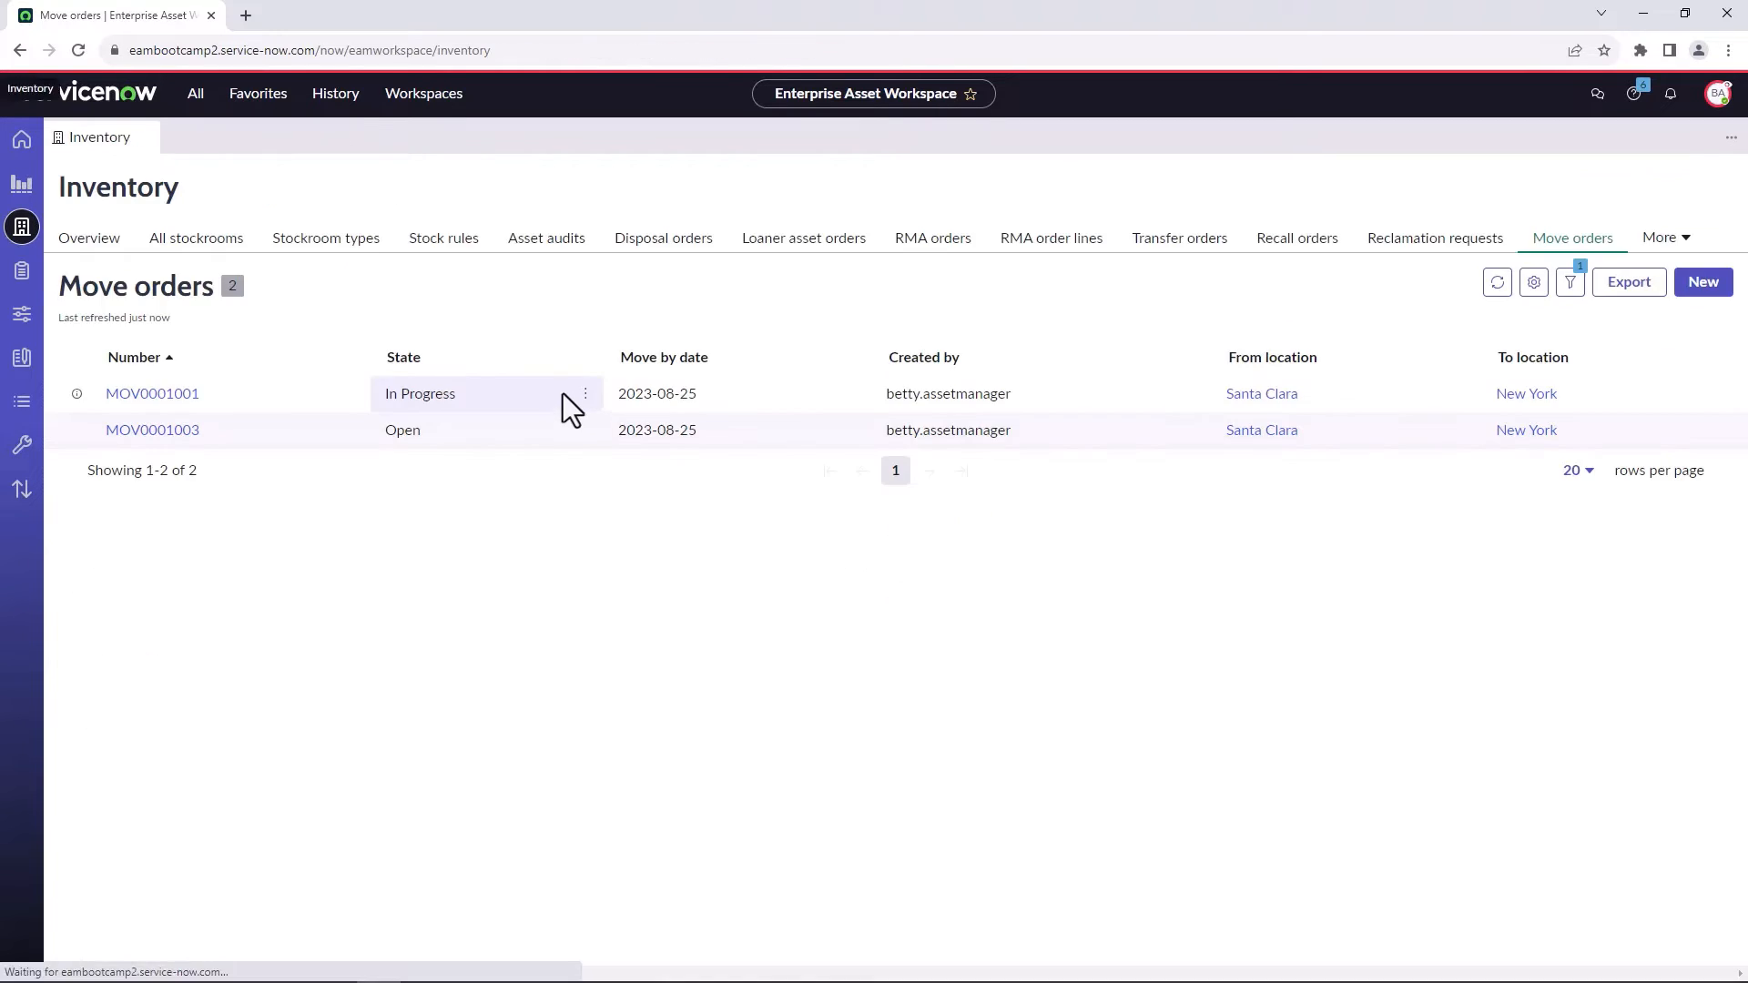
Open the Prepare task of the C10562 asset's move line within the move order in Open state.
{"action": "left_click", "coordinate": [157, 433]}
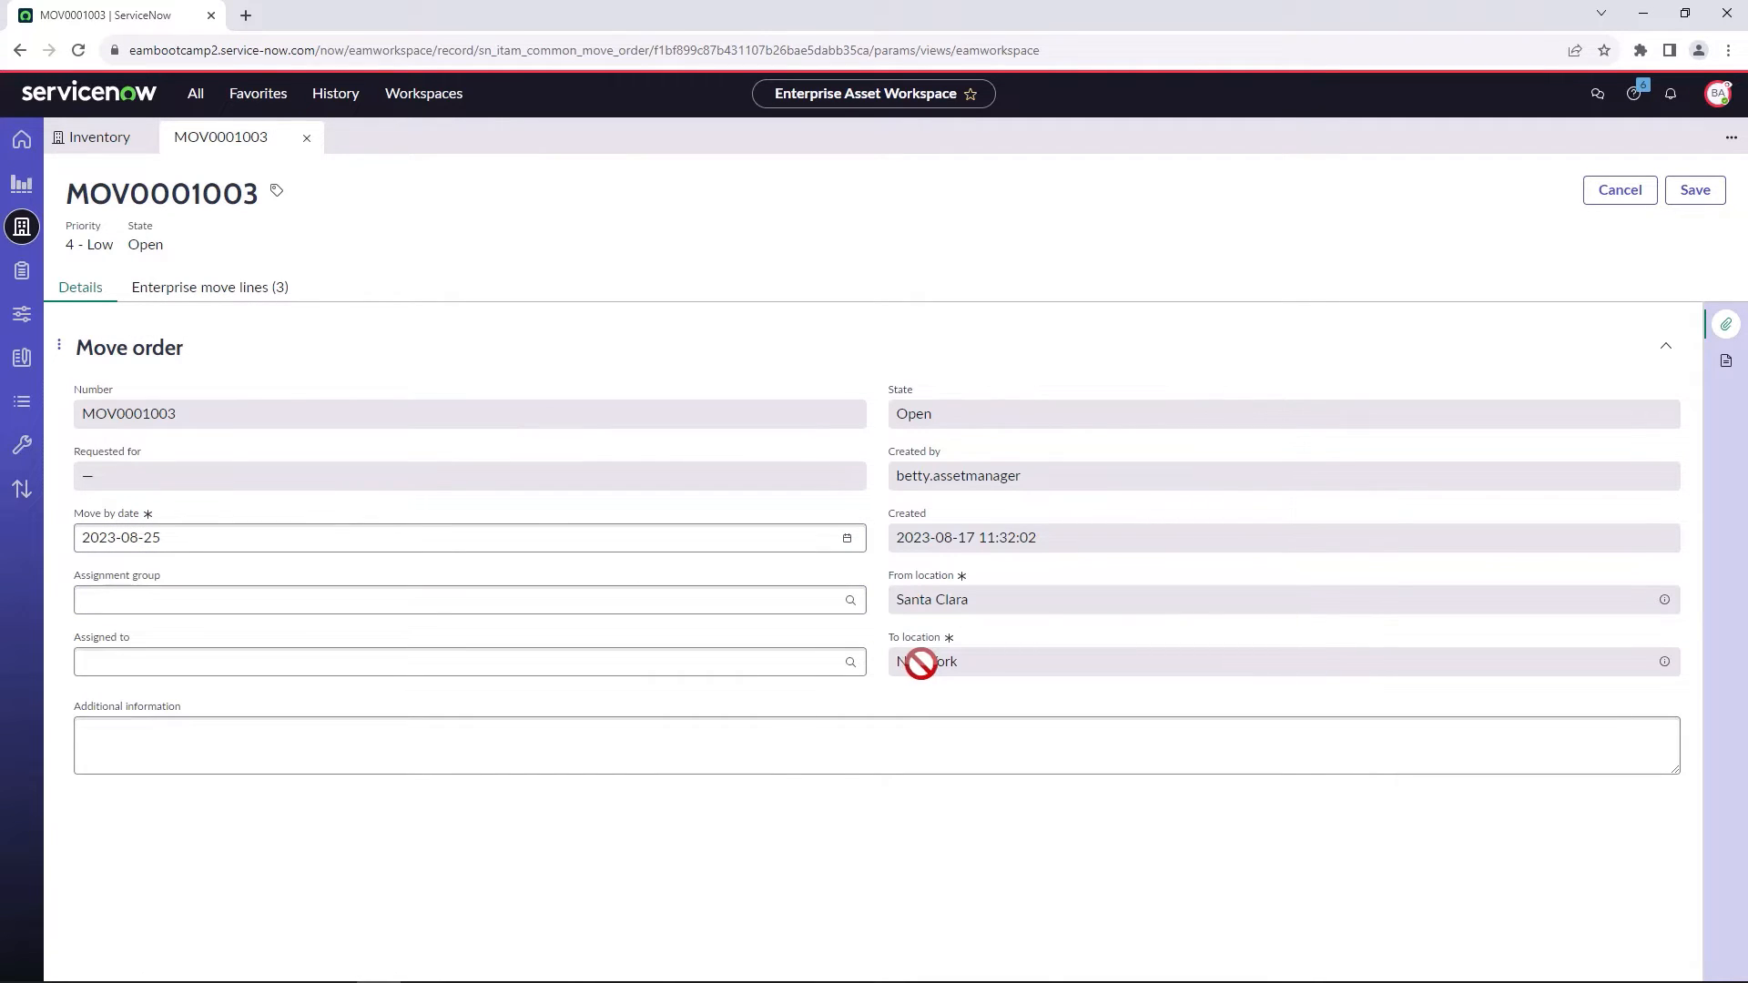
{"action": "left_click", "coordinate": [244, 304]}
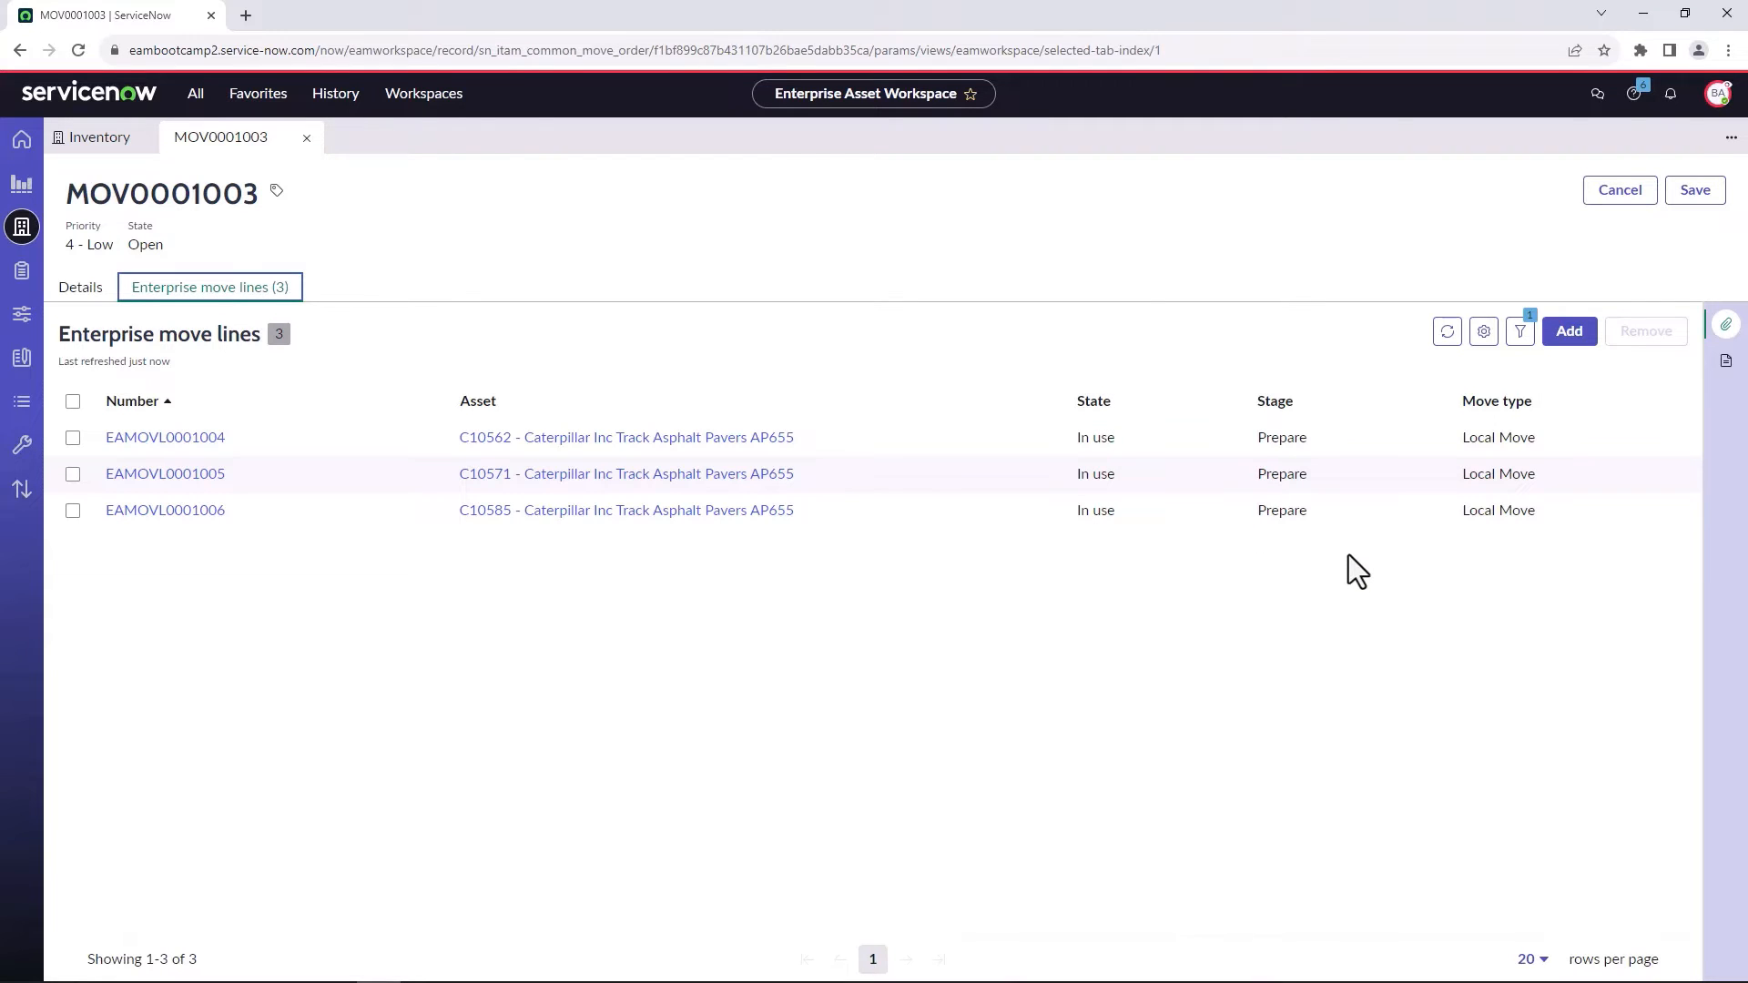
{"action": "left_click", "coordinate": [212, 444]}
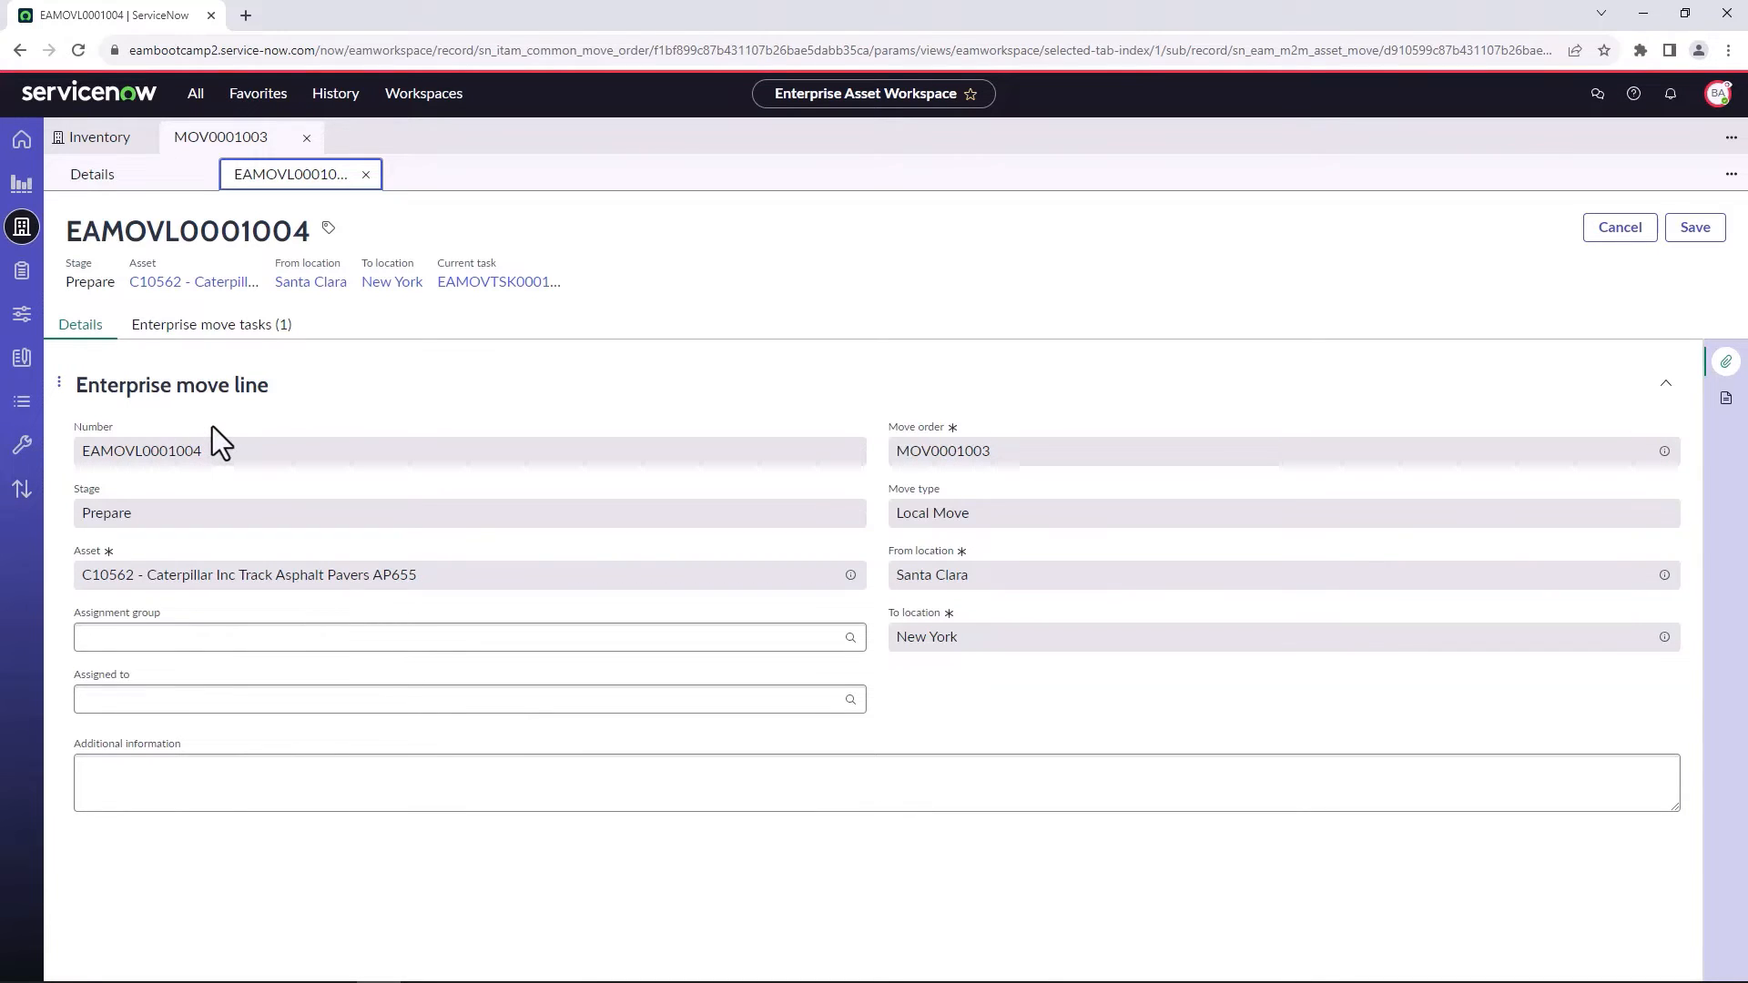
{"action": "left_click", "coordinate": [219, 334]}
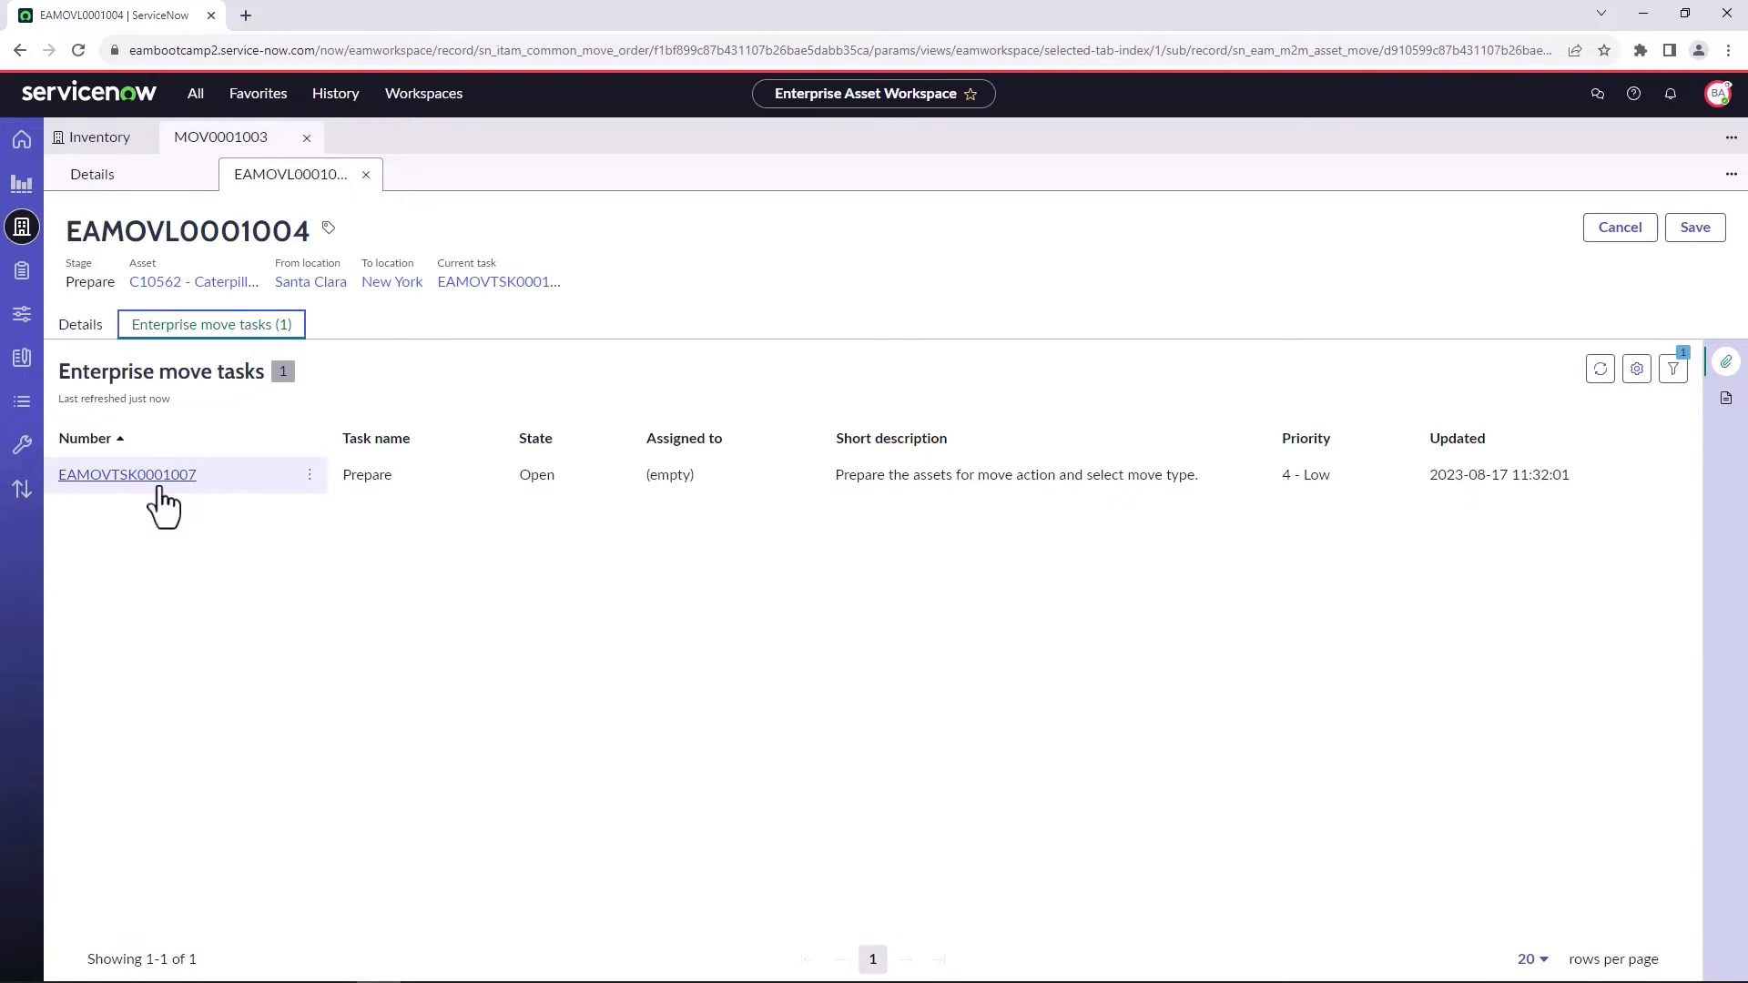
{"action": "left_click", "coordinate": [159, 474]}
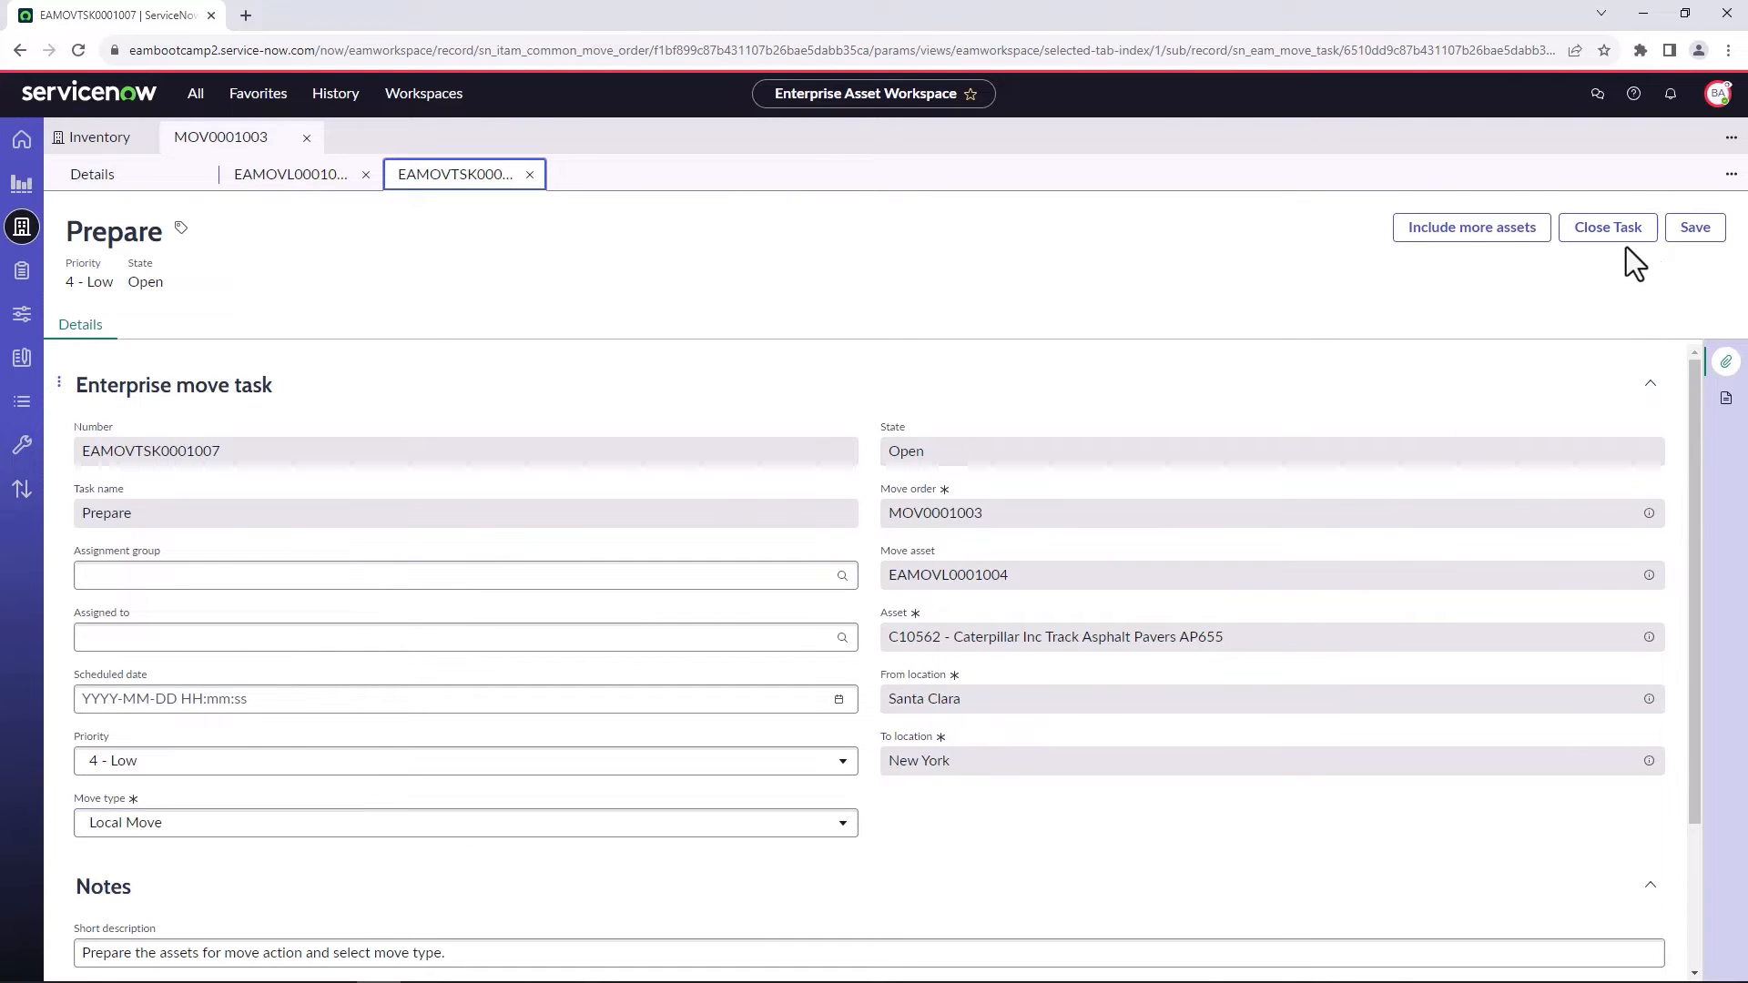
Close the Prepare task with asset C10585 included, and return to the move order's enterprise move lines.
{"action": "left_click", "coordinate": [1484, 235]}
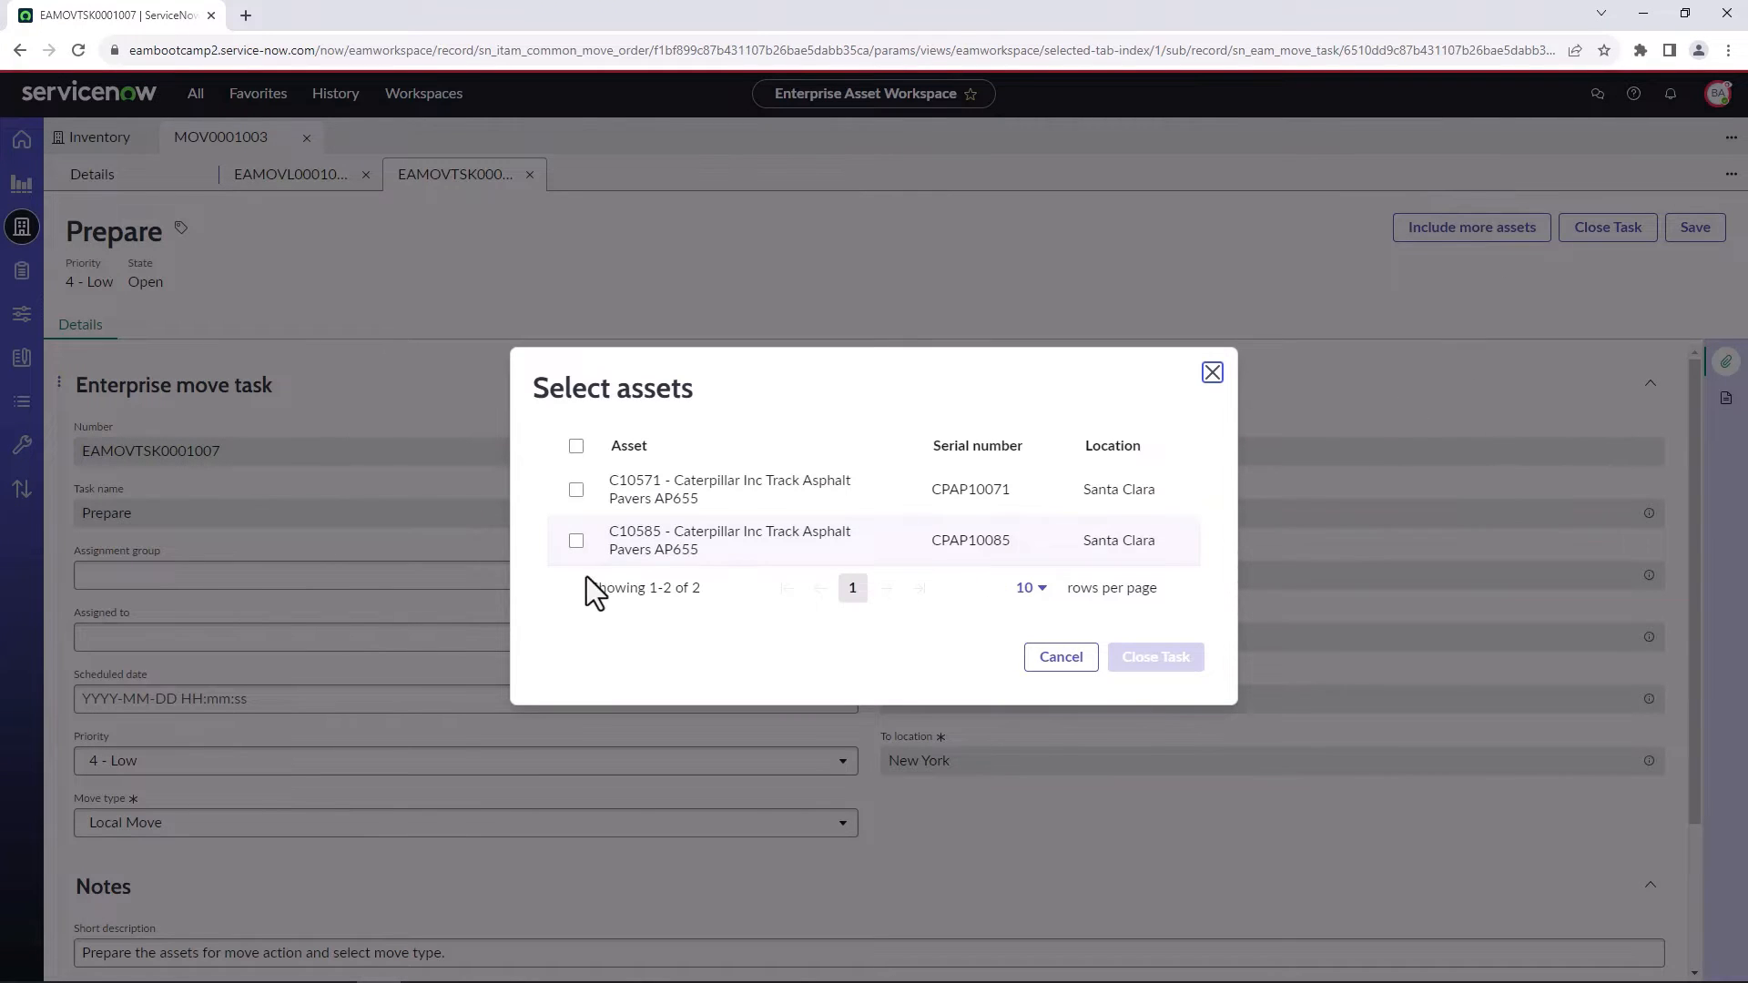
{"action": "left_click", "coordinate": [576, 540]}
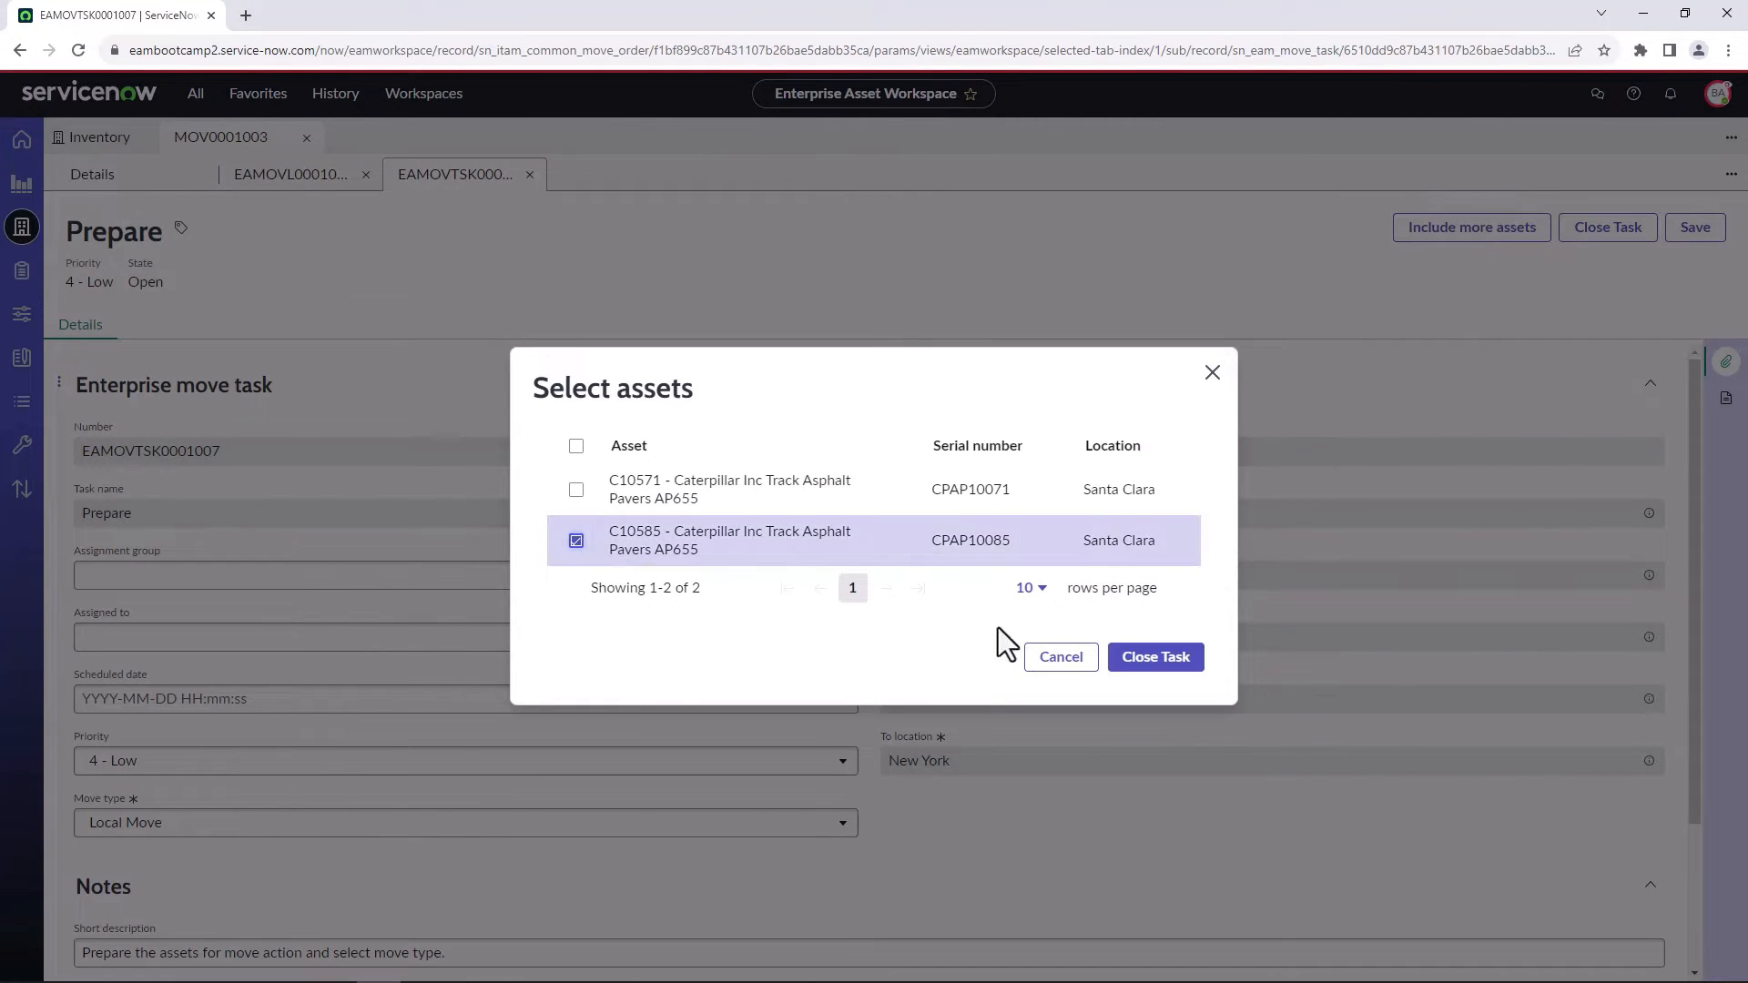
{"action": "left_click", "coordinate": [1130, 671]}
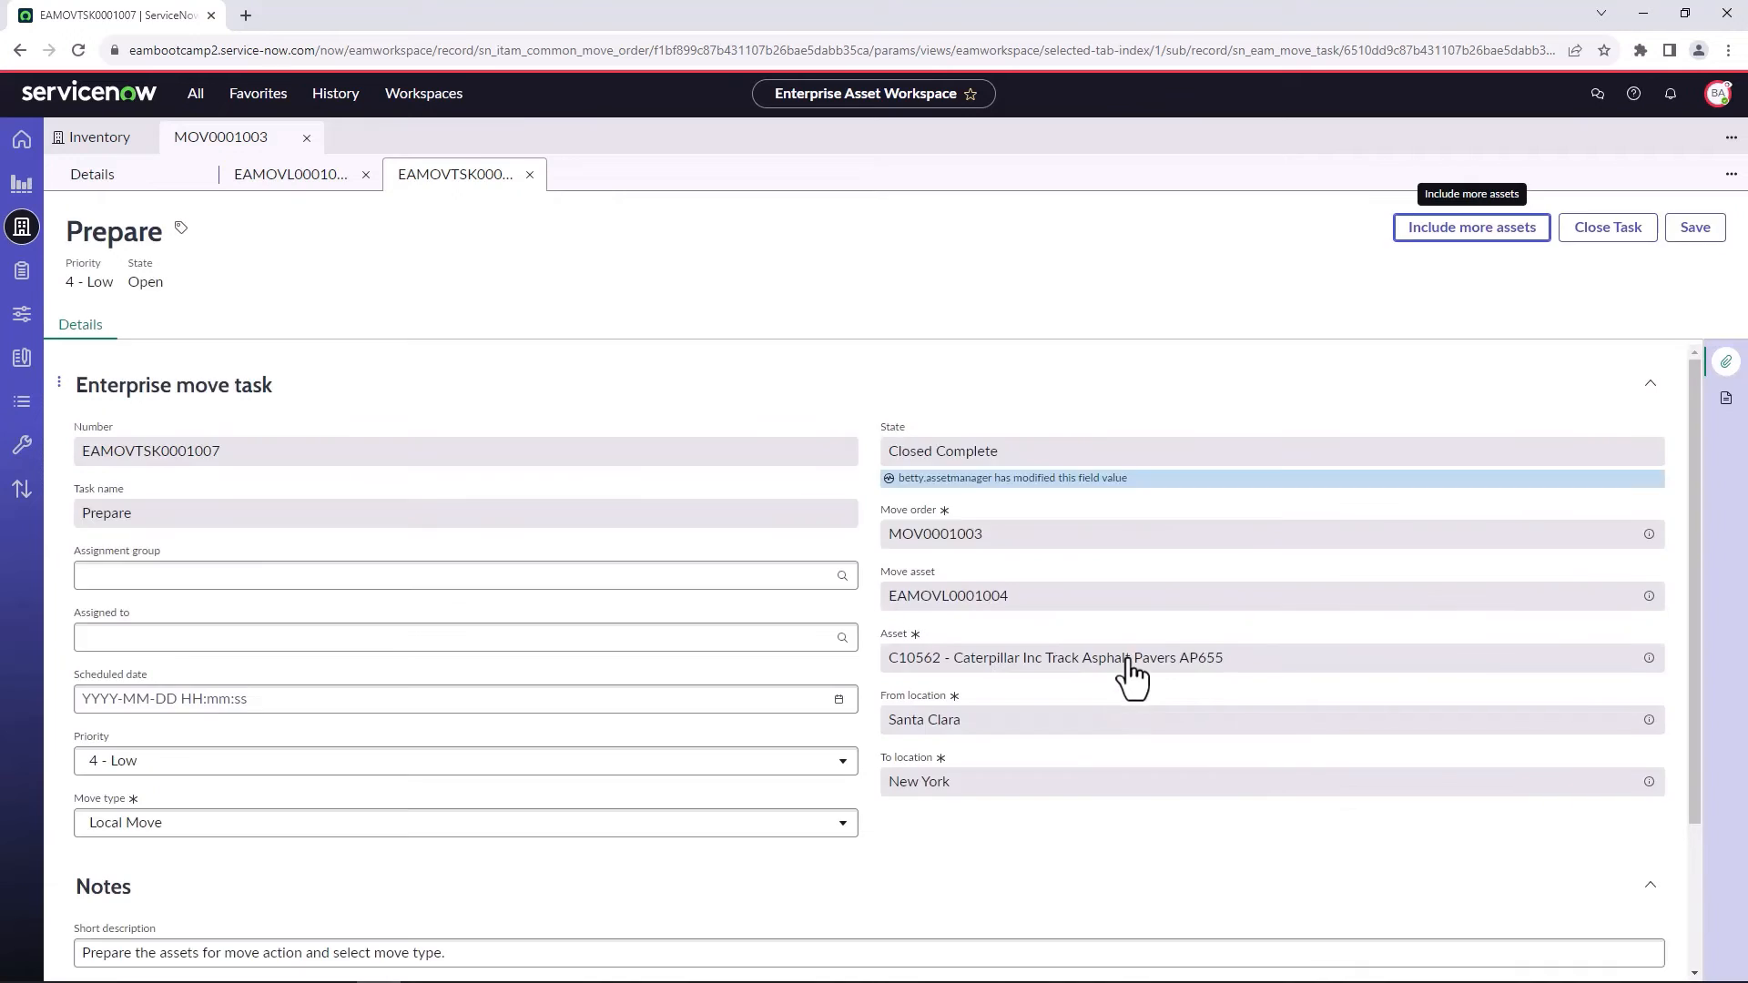
{"action": "left_click", "coordinate": [144, 182]}
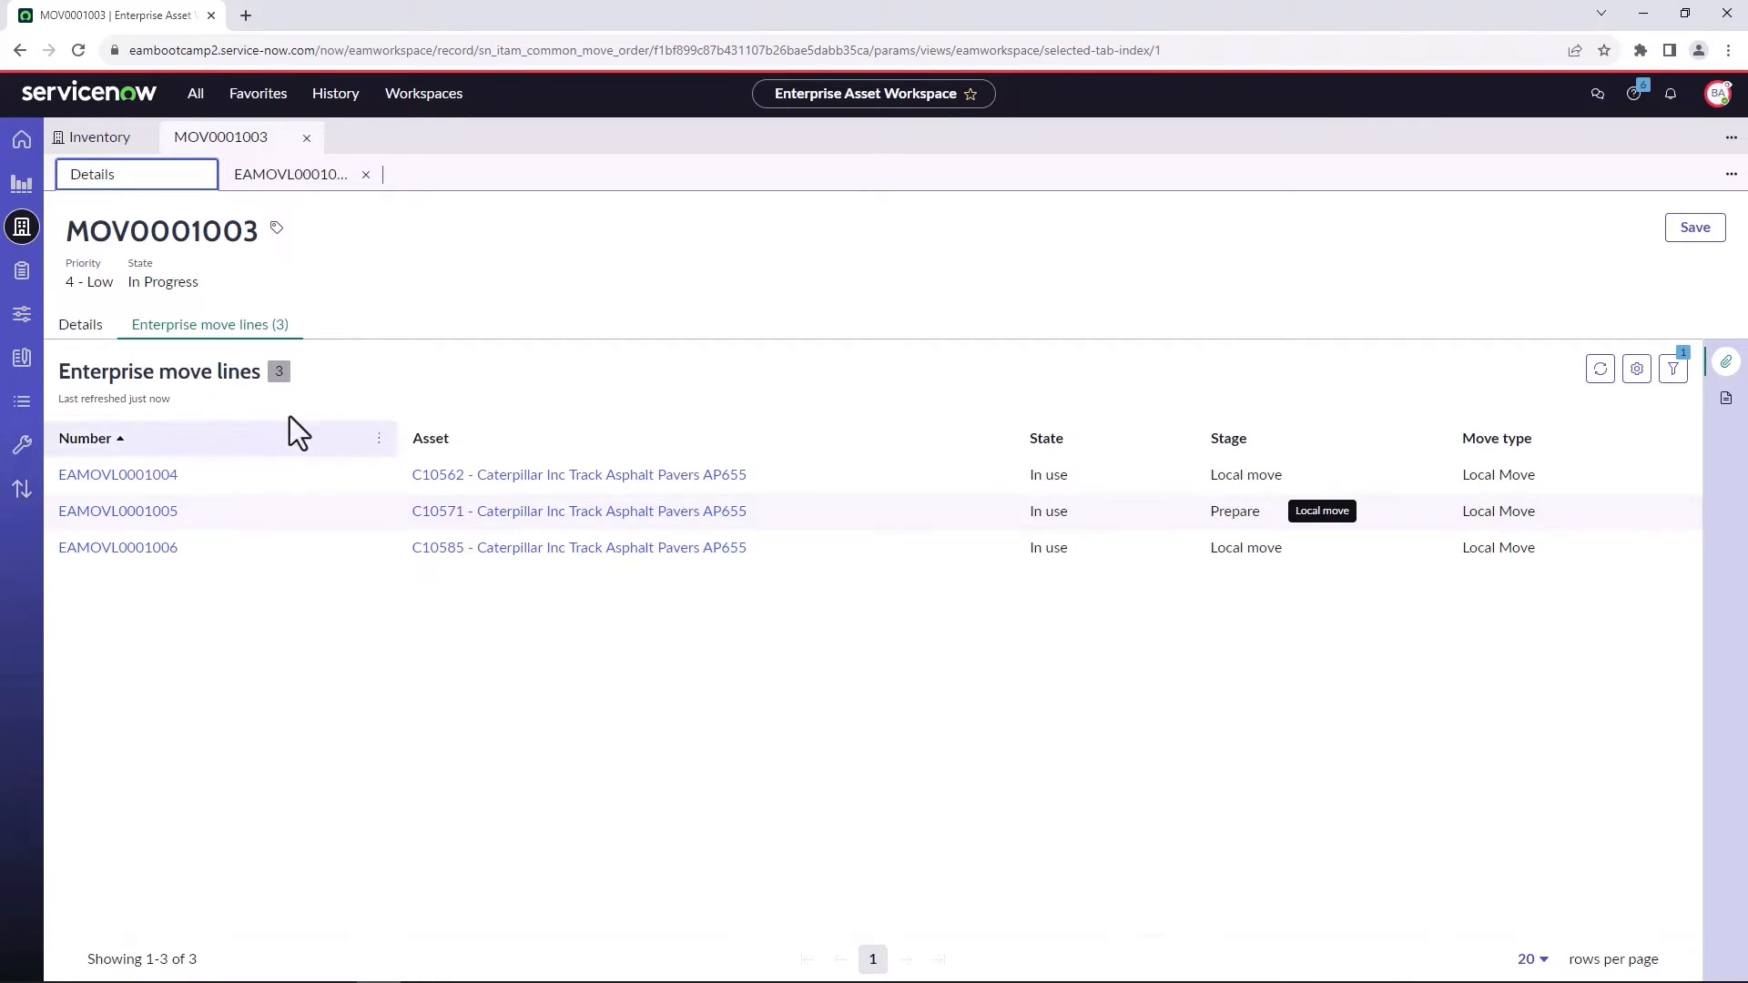
Close the Local Move task of the C10562 asset's move line with asset C10585 included.
{"action": "left_click", "coordinate": [219, 329]}
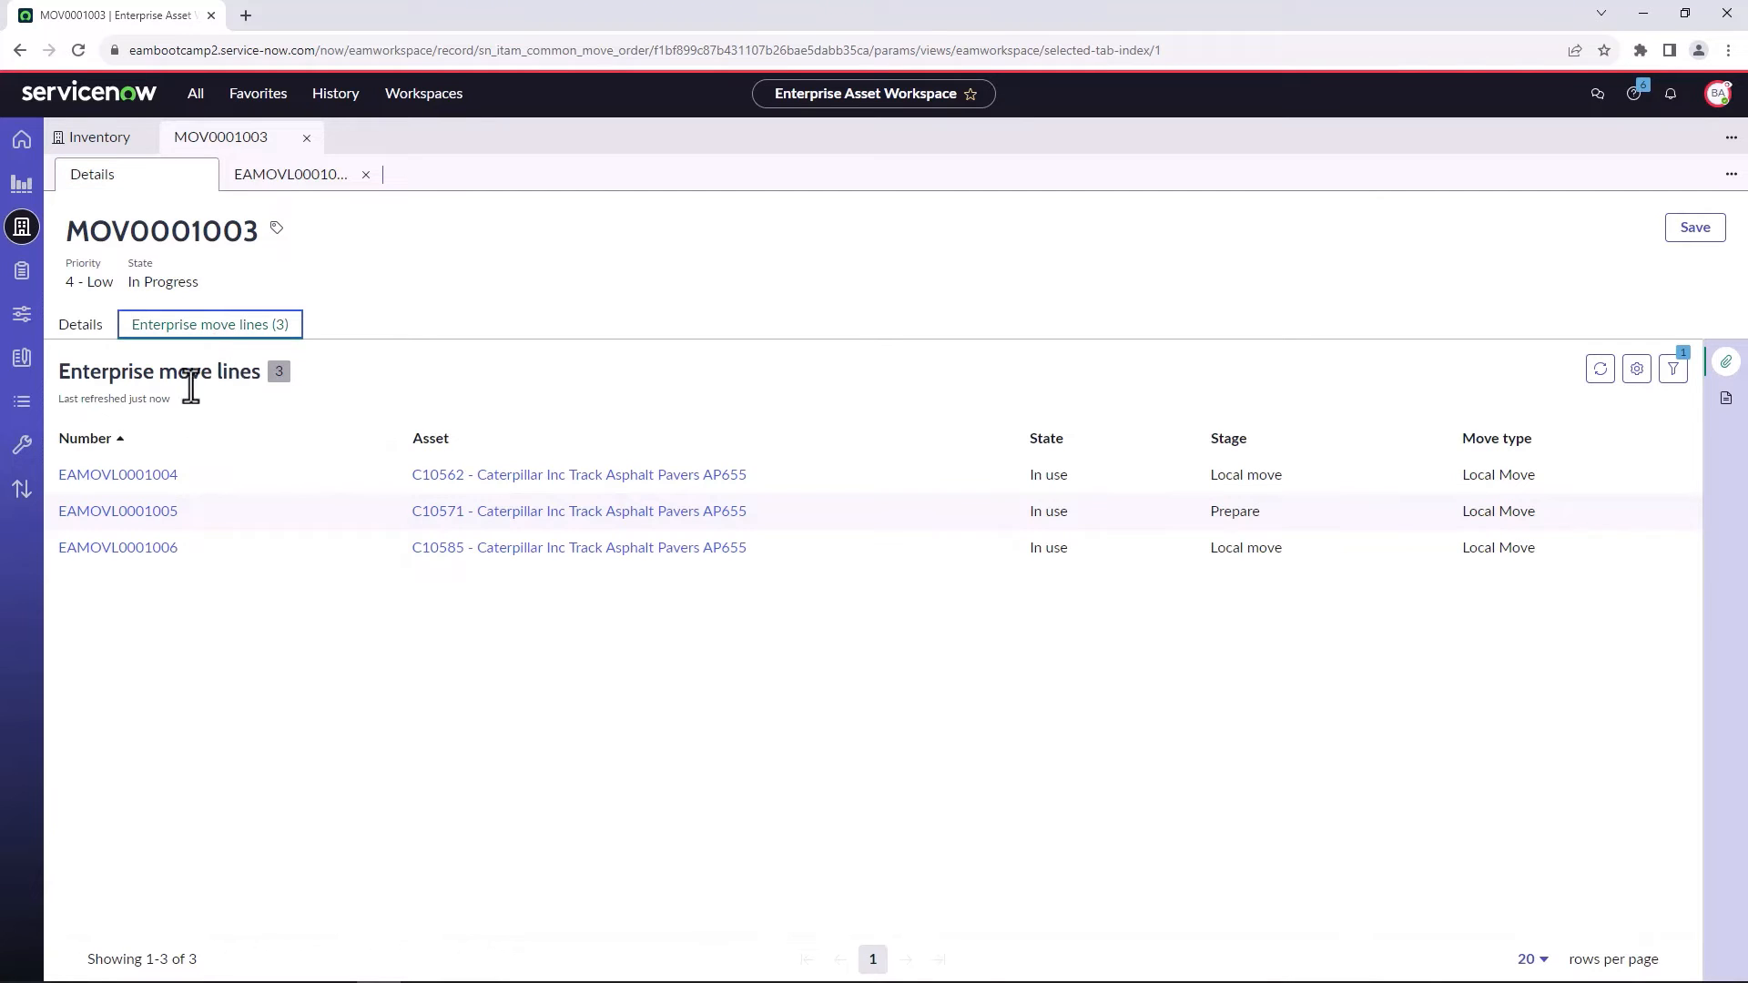
{"action": "left_click", "coordinate": [162, 497]}
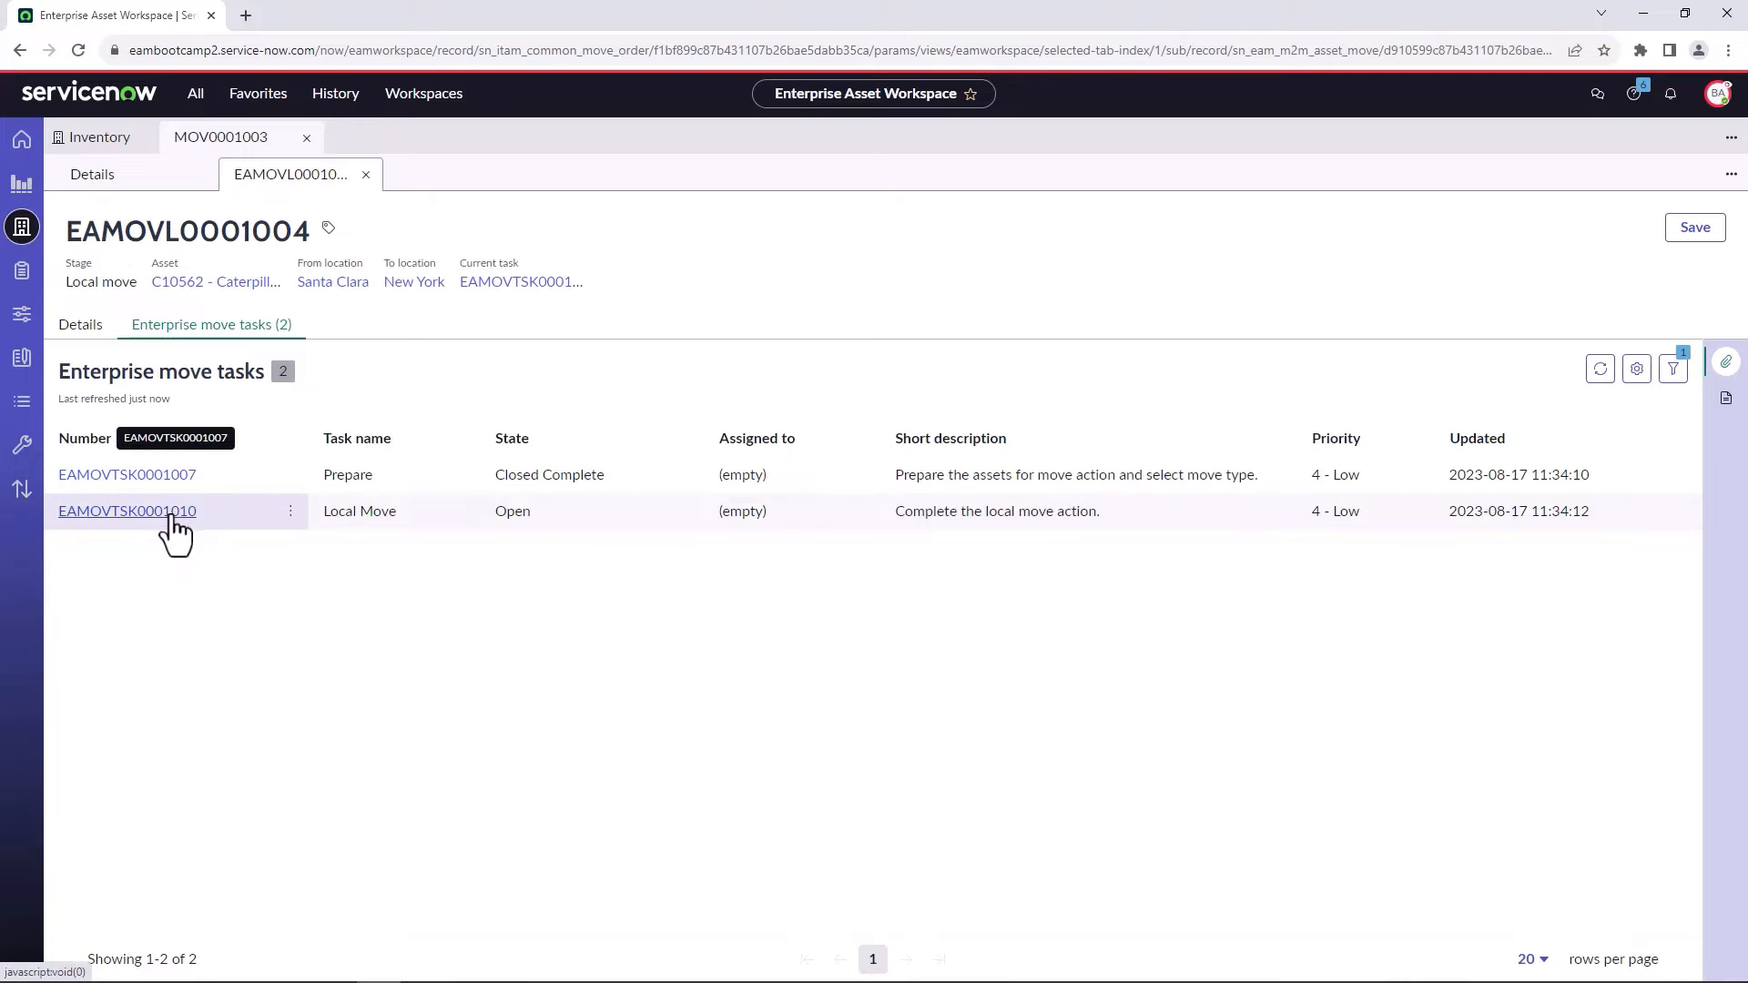
{"action": "left_click", "coordinate": [165, 512]}
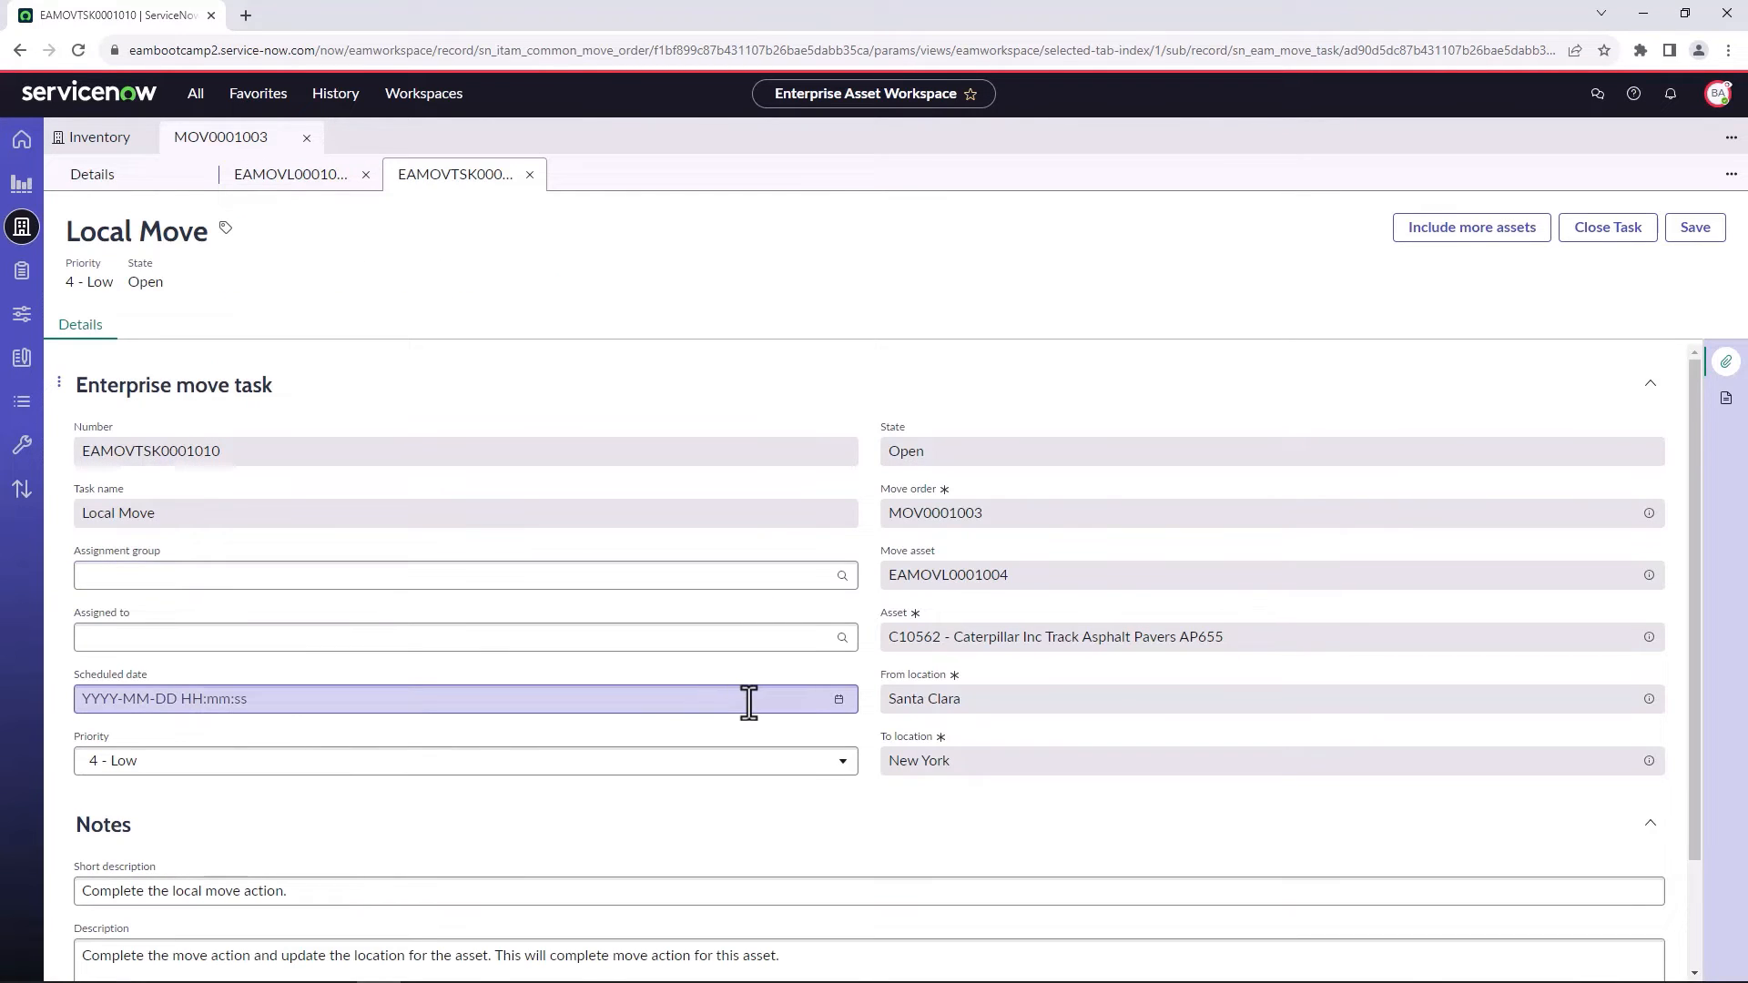
{"action": "scroll", "coordinate": [1041, 672], "scroll_direction": "down", "scroll_amount": 3}
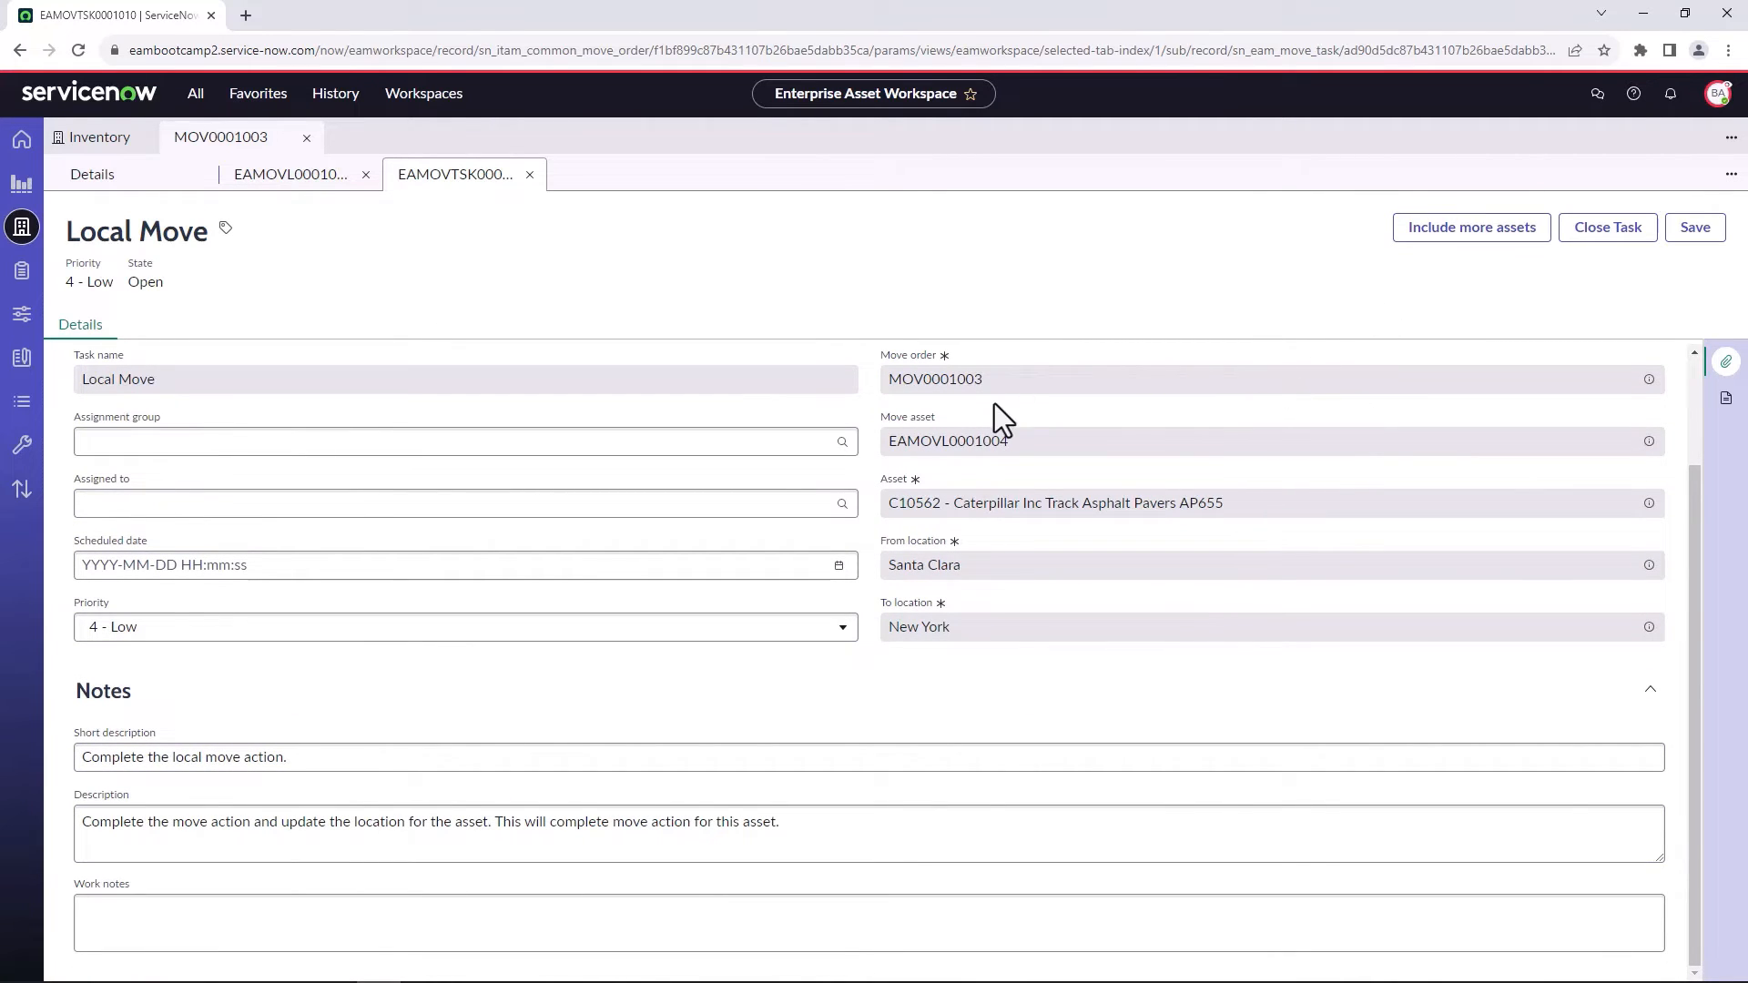
{"action": "left_click", "coordinate": [1439, 233]}
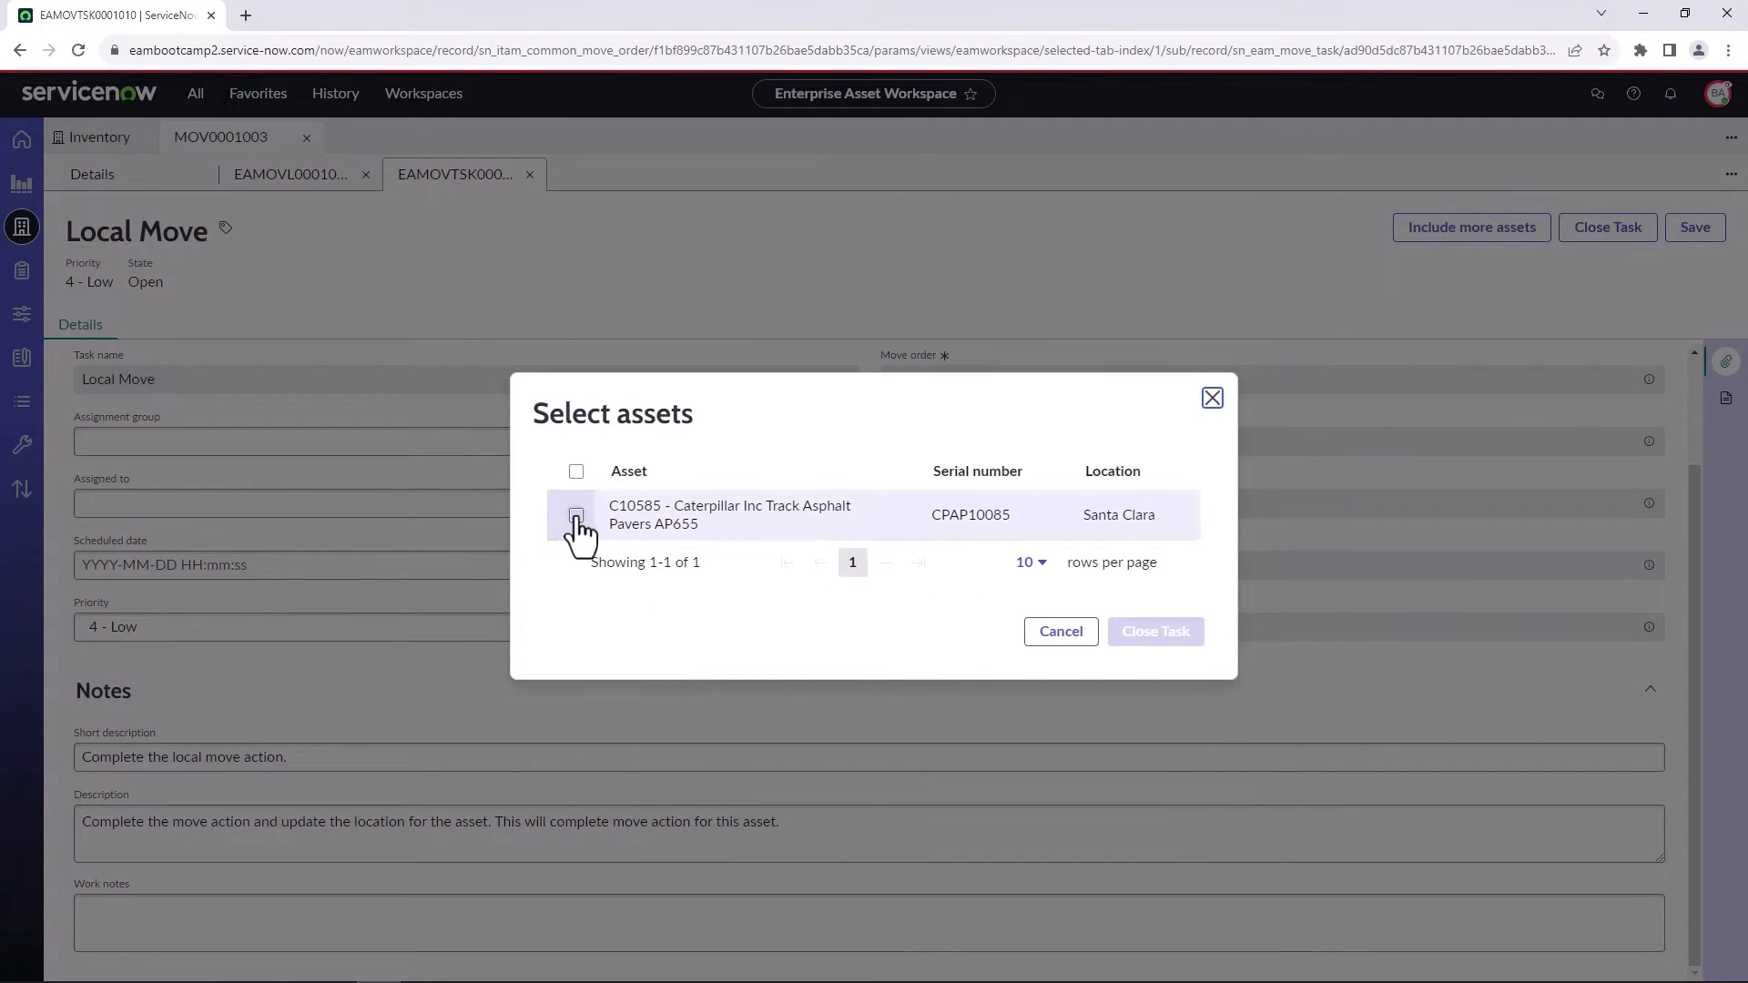
{"action": "left_click", "coordinate": [576, 515]}
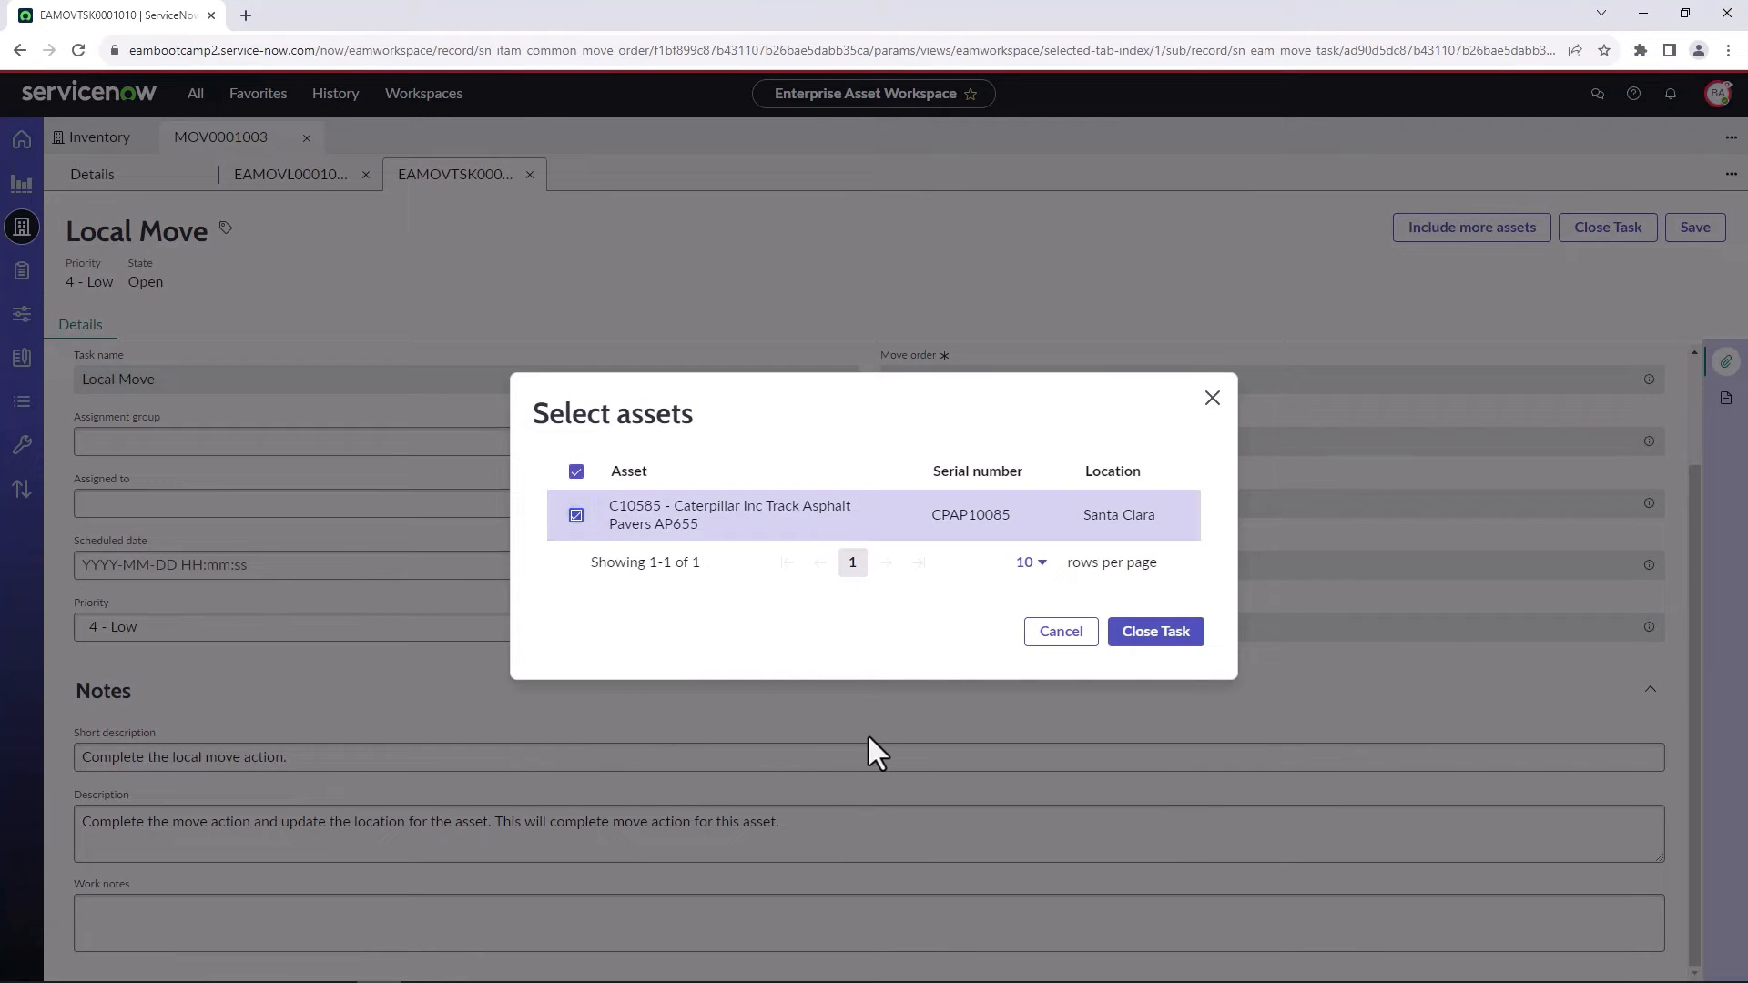
{"action": "left_click", "coordinate": [1146, 652]}
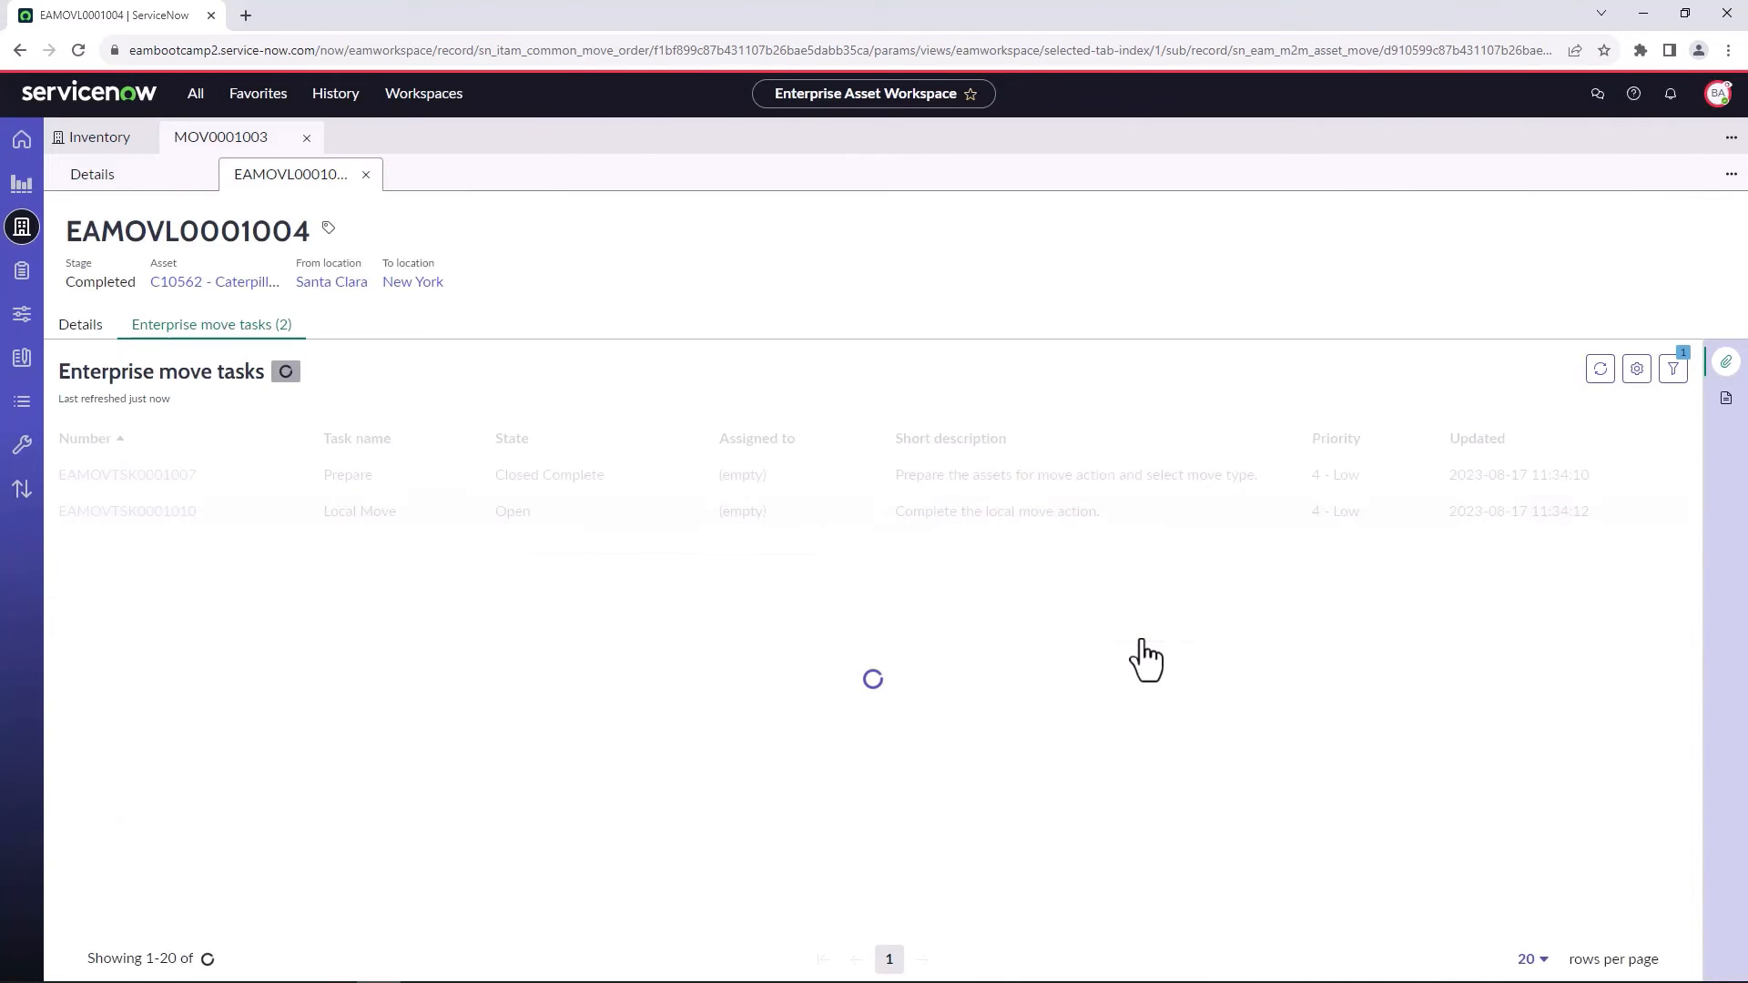
Refresh the move order's enterprise move lines, view the C10562 asset record from its move line, and close both records.
{"action": "left_click", "coordinate": [108, 186]}
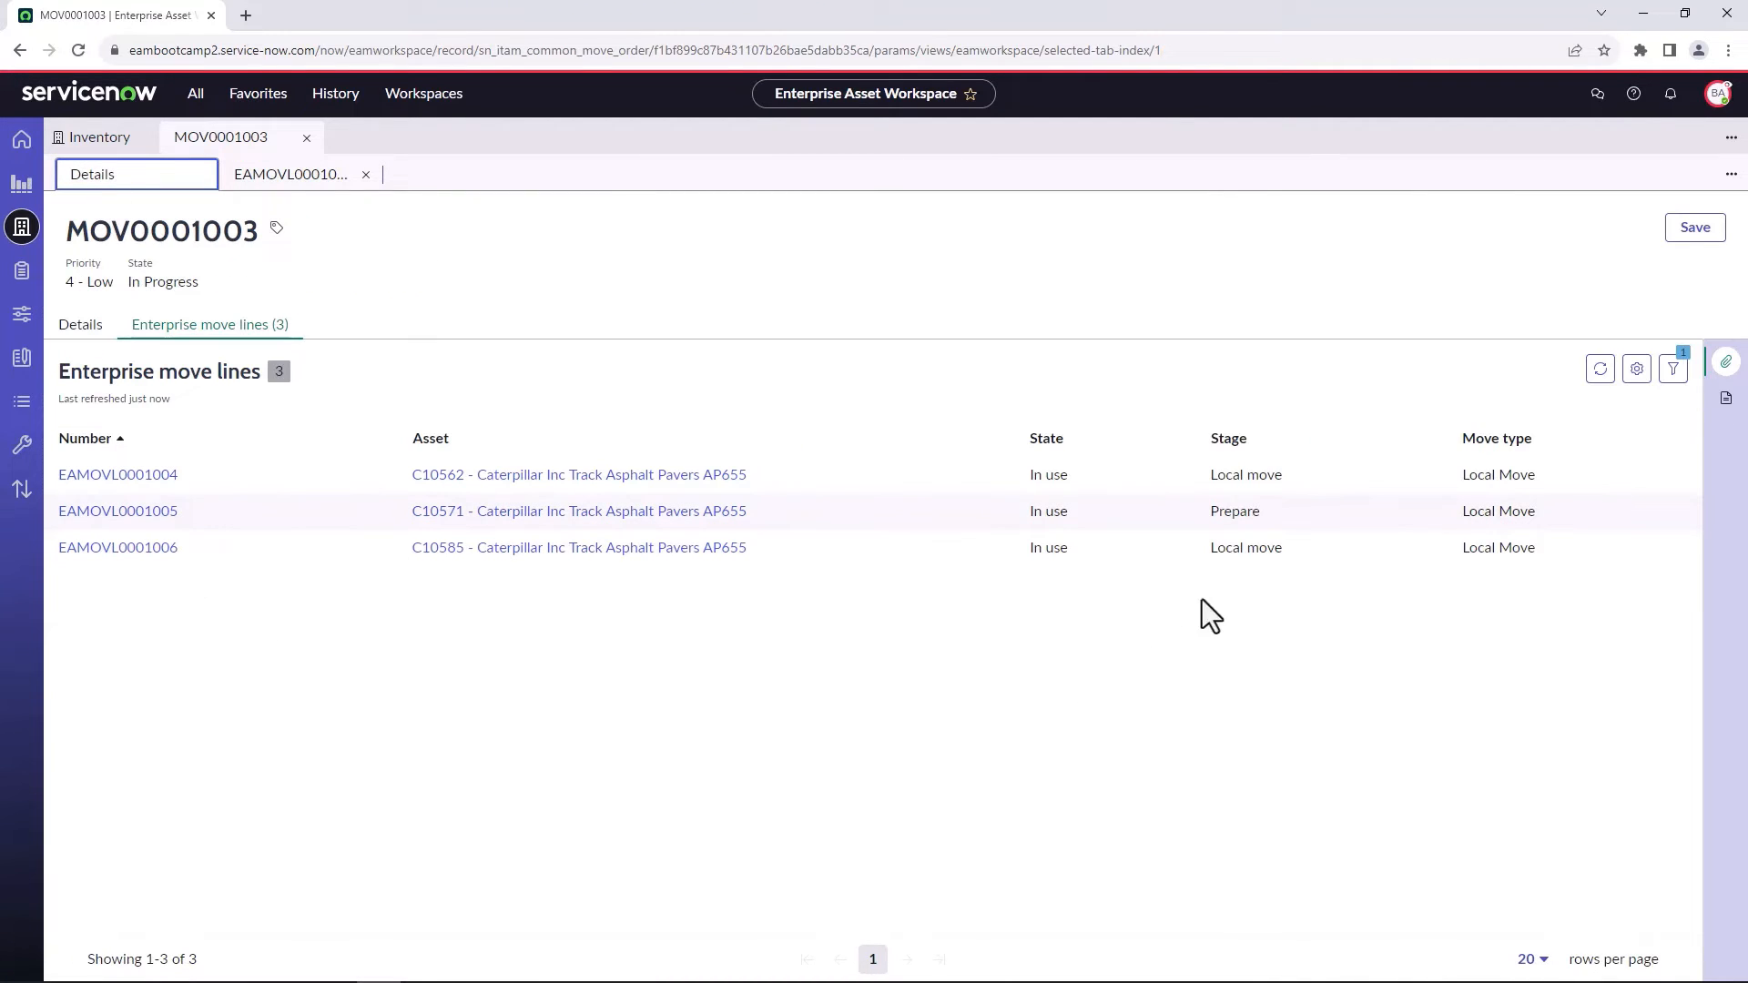
{"action": "left_click", "coordinate": [1598, 382]}
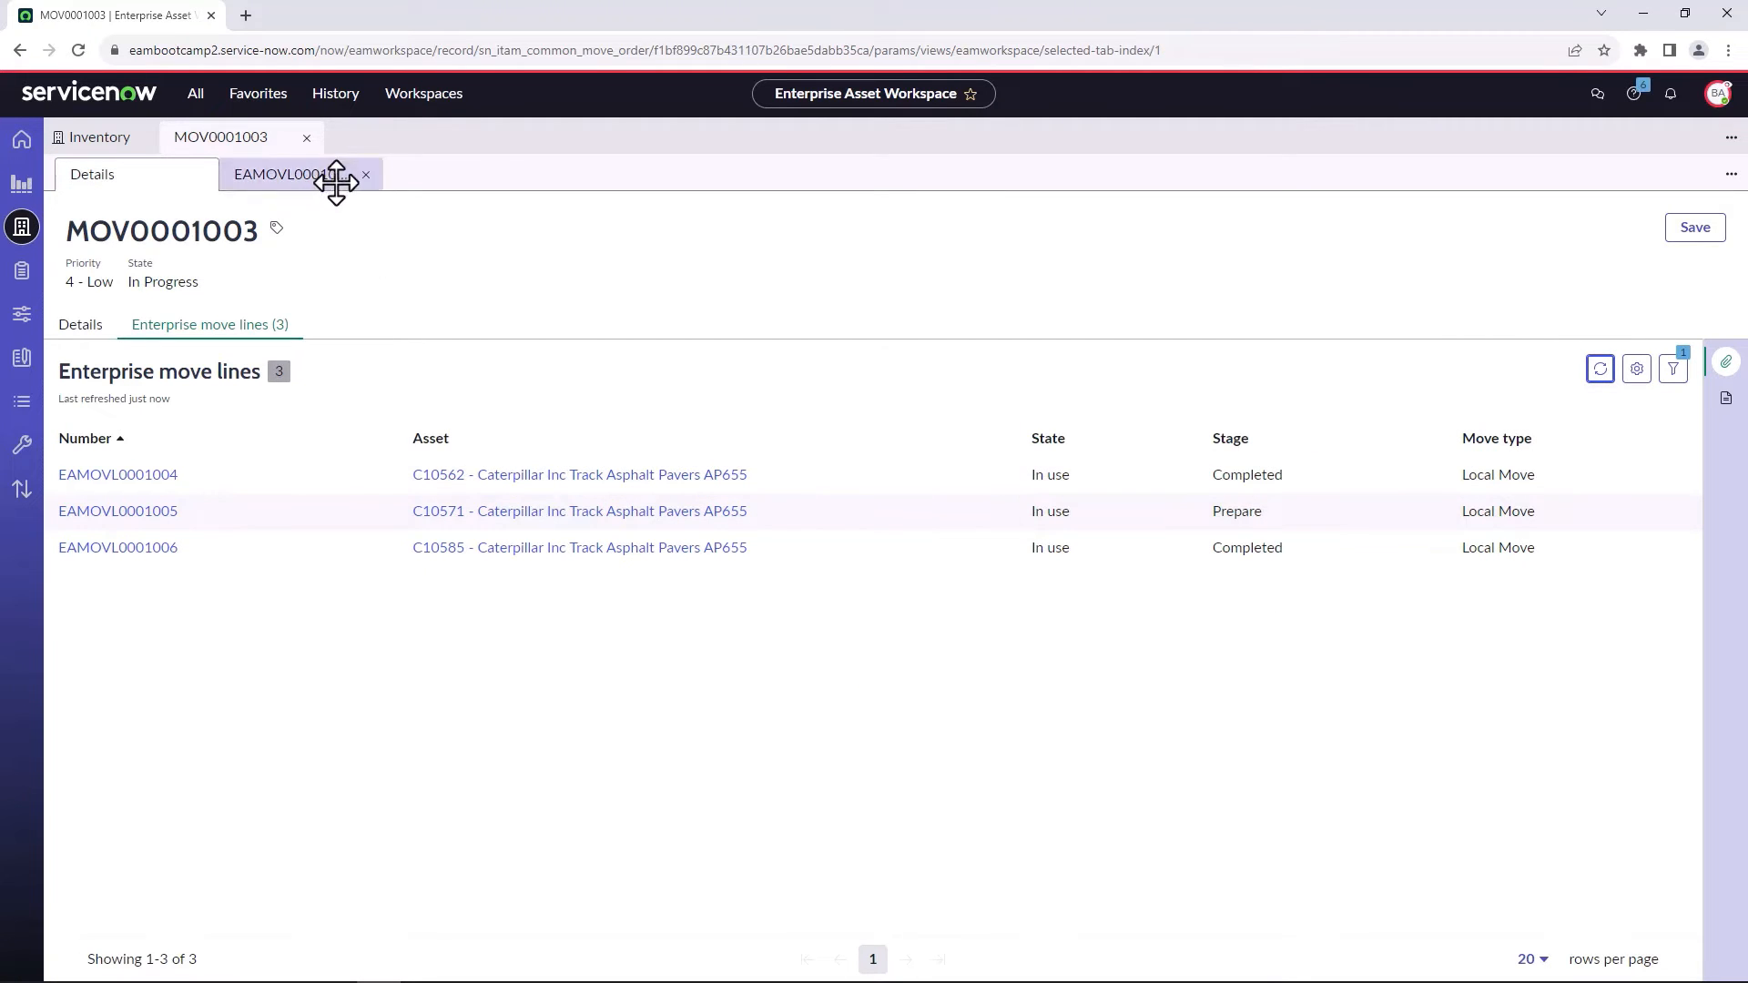
{"action": "left_click", "coordinate": [339, 176]}
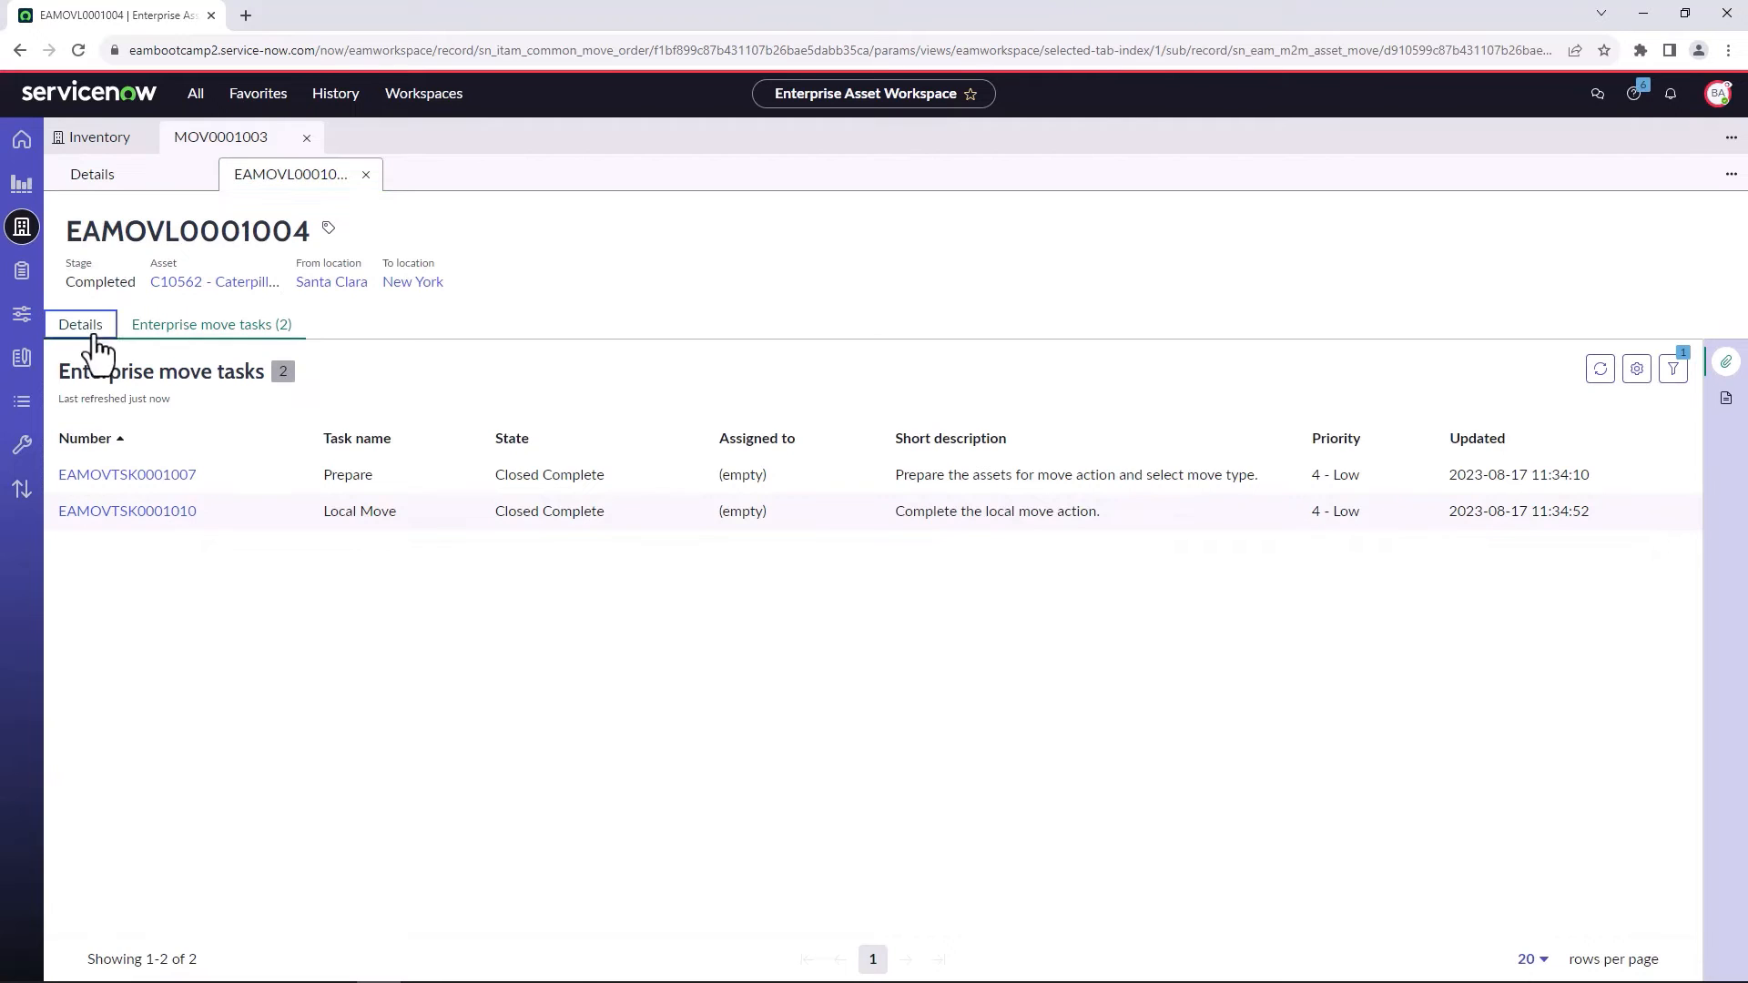
{"action": "left_click", "coordinate": [97, 344]}
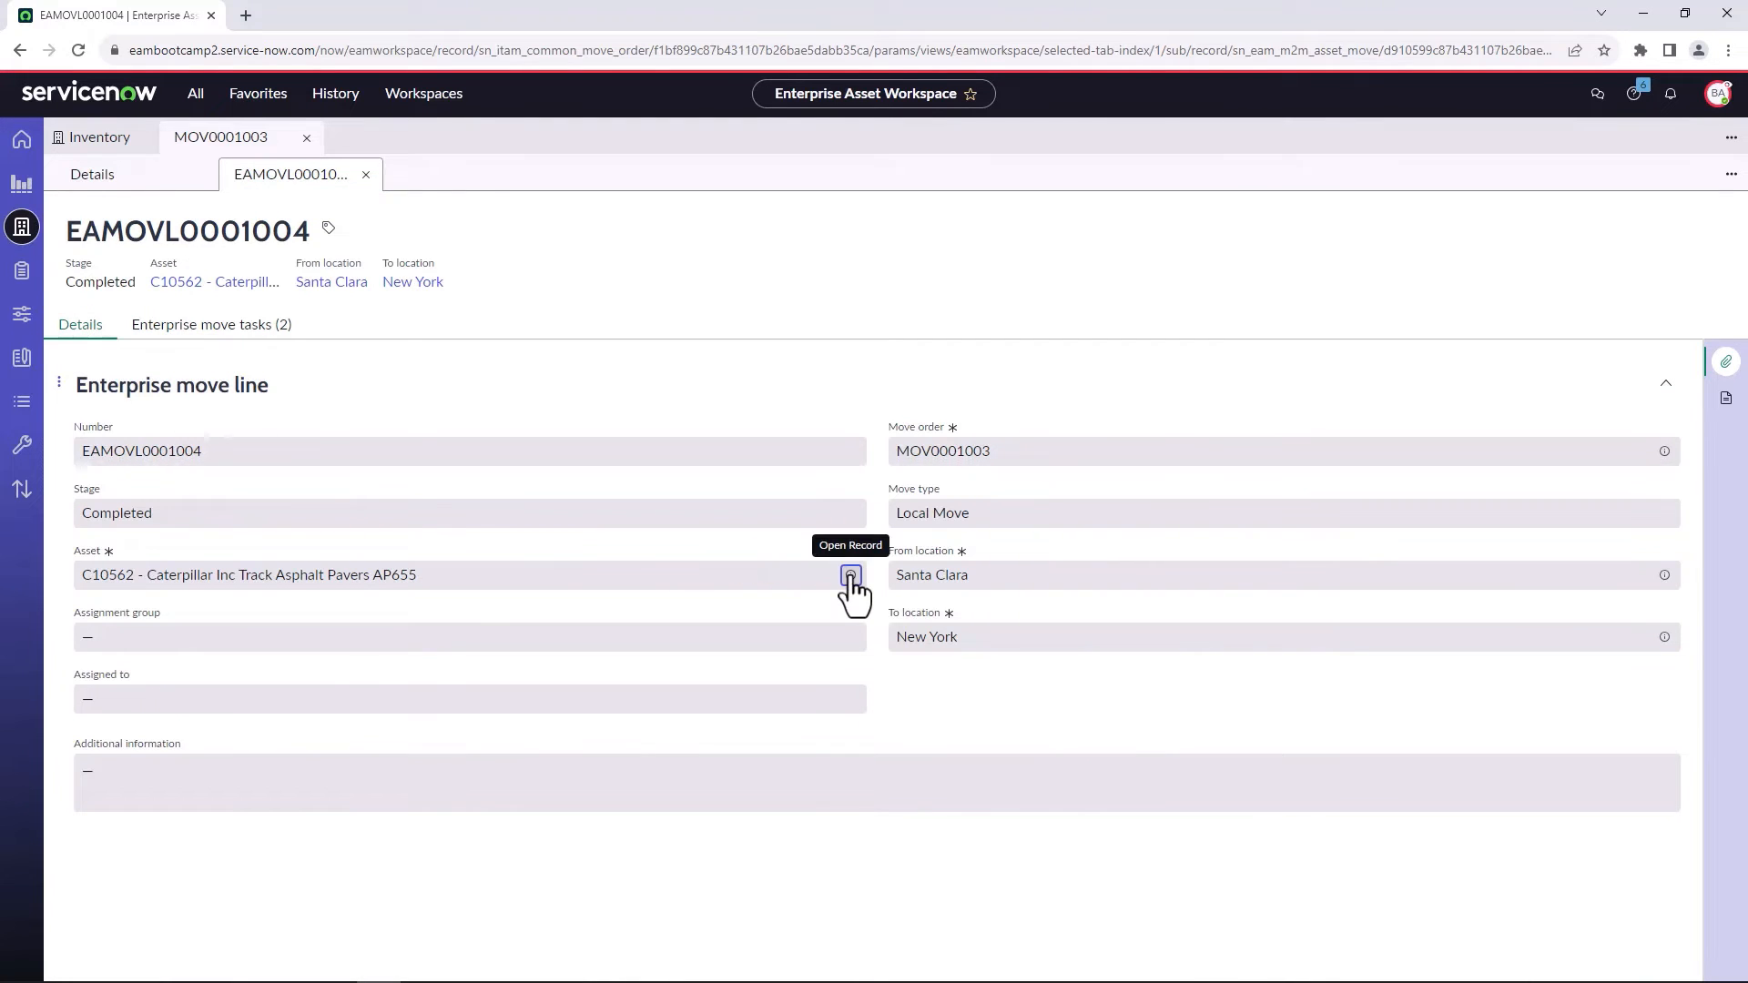
{"action": "left_click", "coordinate": [850, 576]}
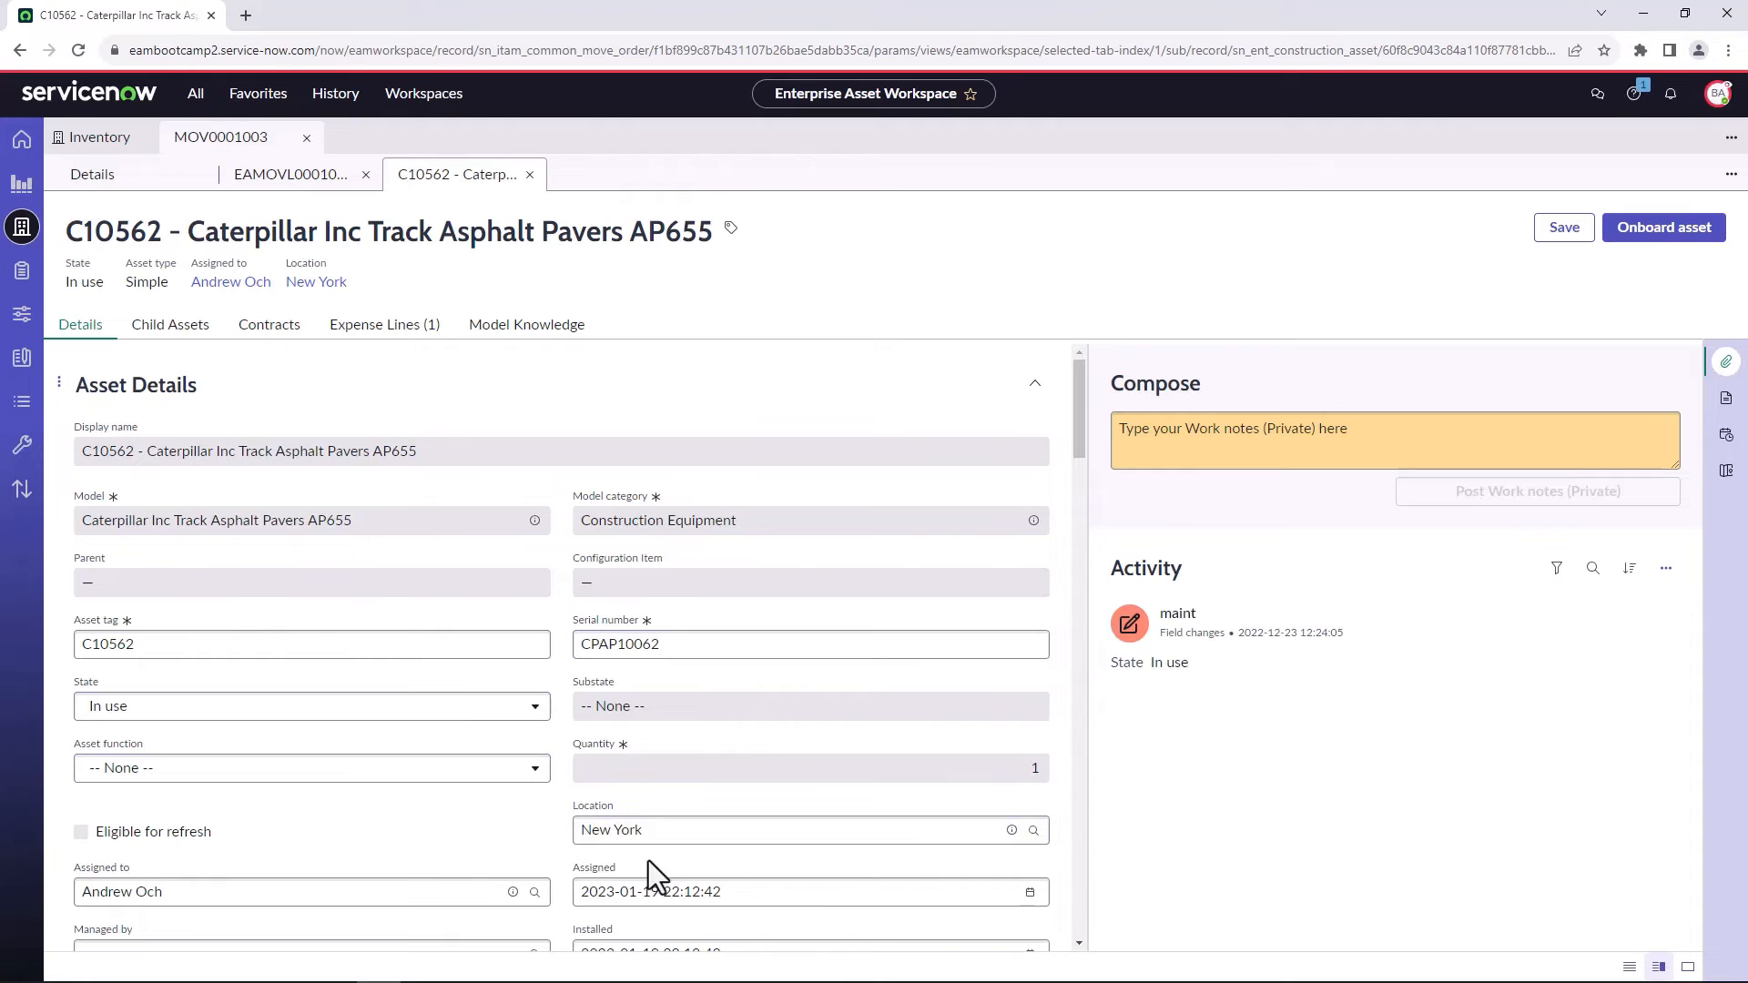
{"action": "left_click", "coordinate": [529, 174]}
{"action": "left_click", "coordinate": [366, 174]}
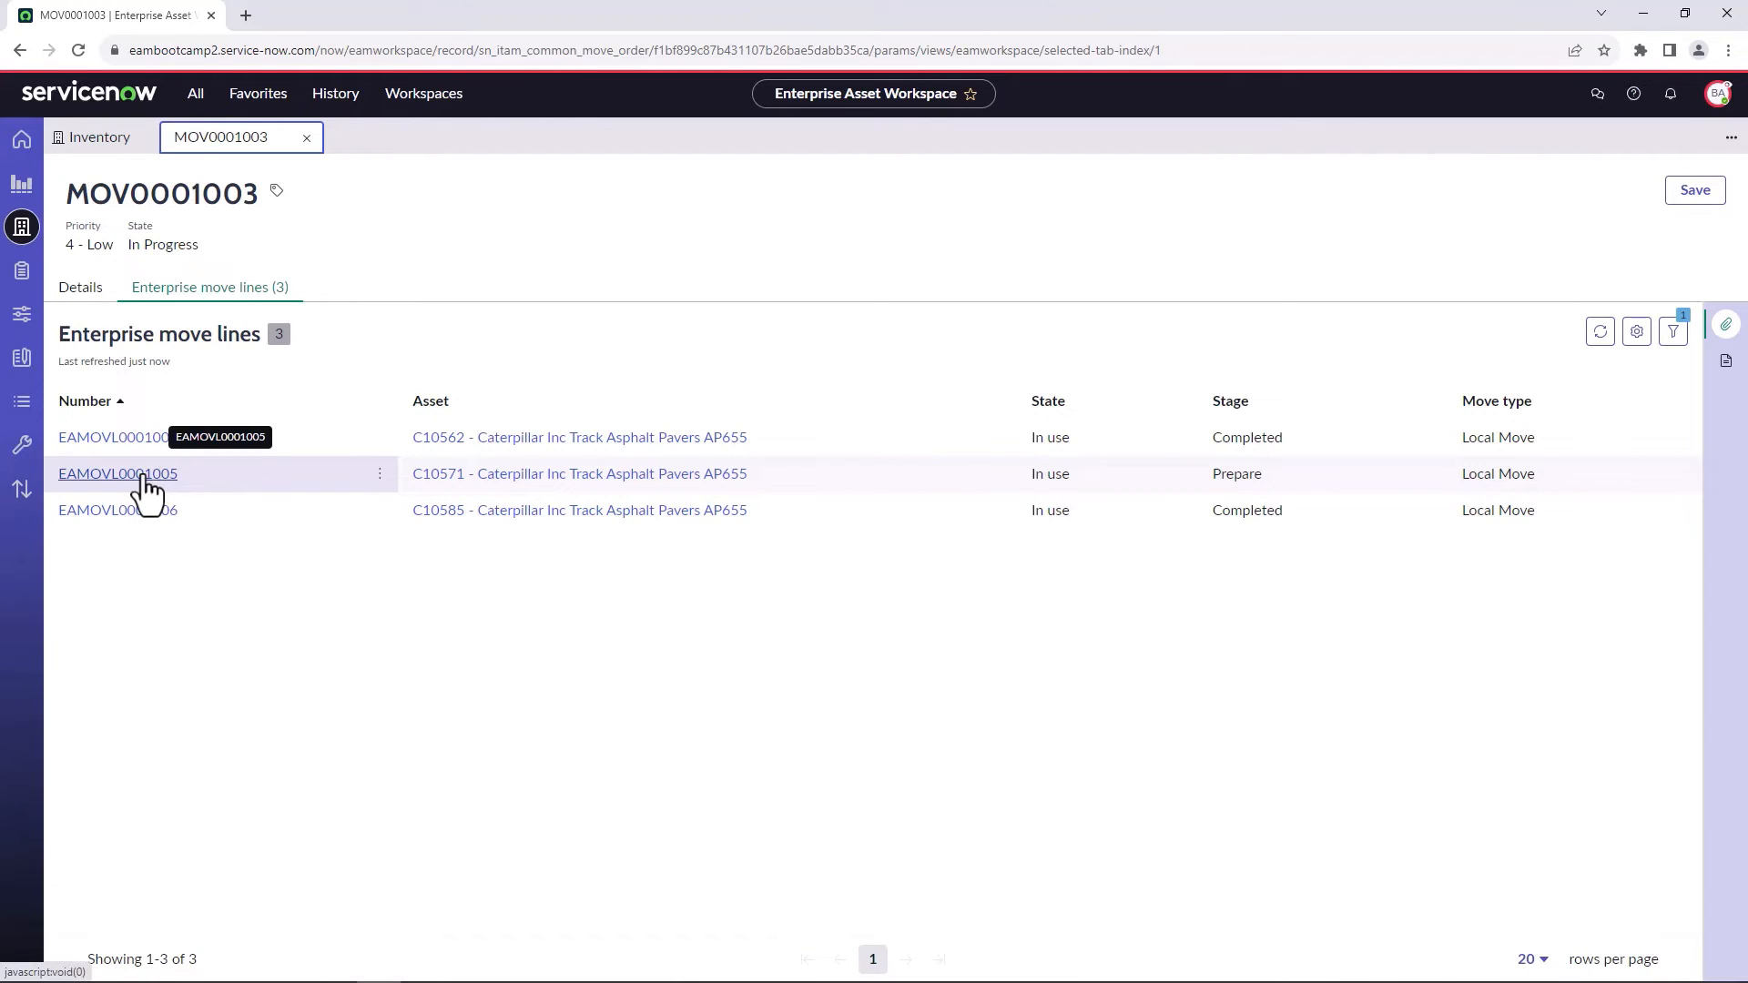
Open the move line of asset C10571, view the linked asset record, and return to the move line.
{"action": "left_click", "coordinate": [146, 475]}
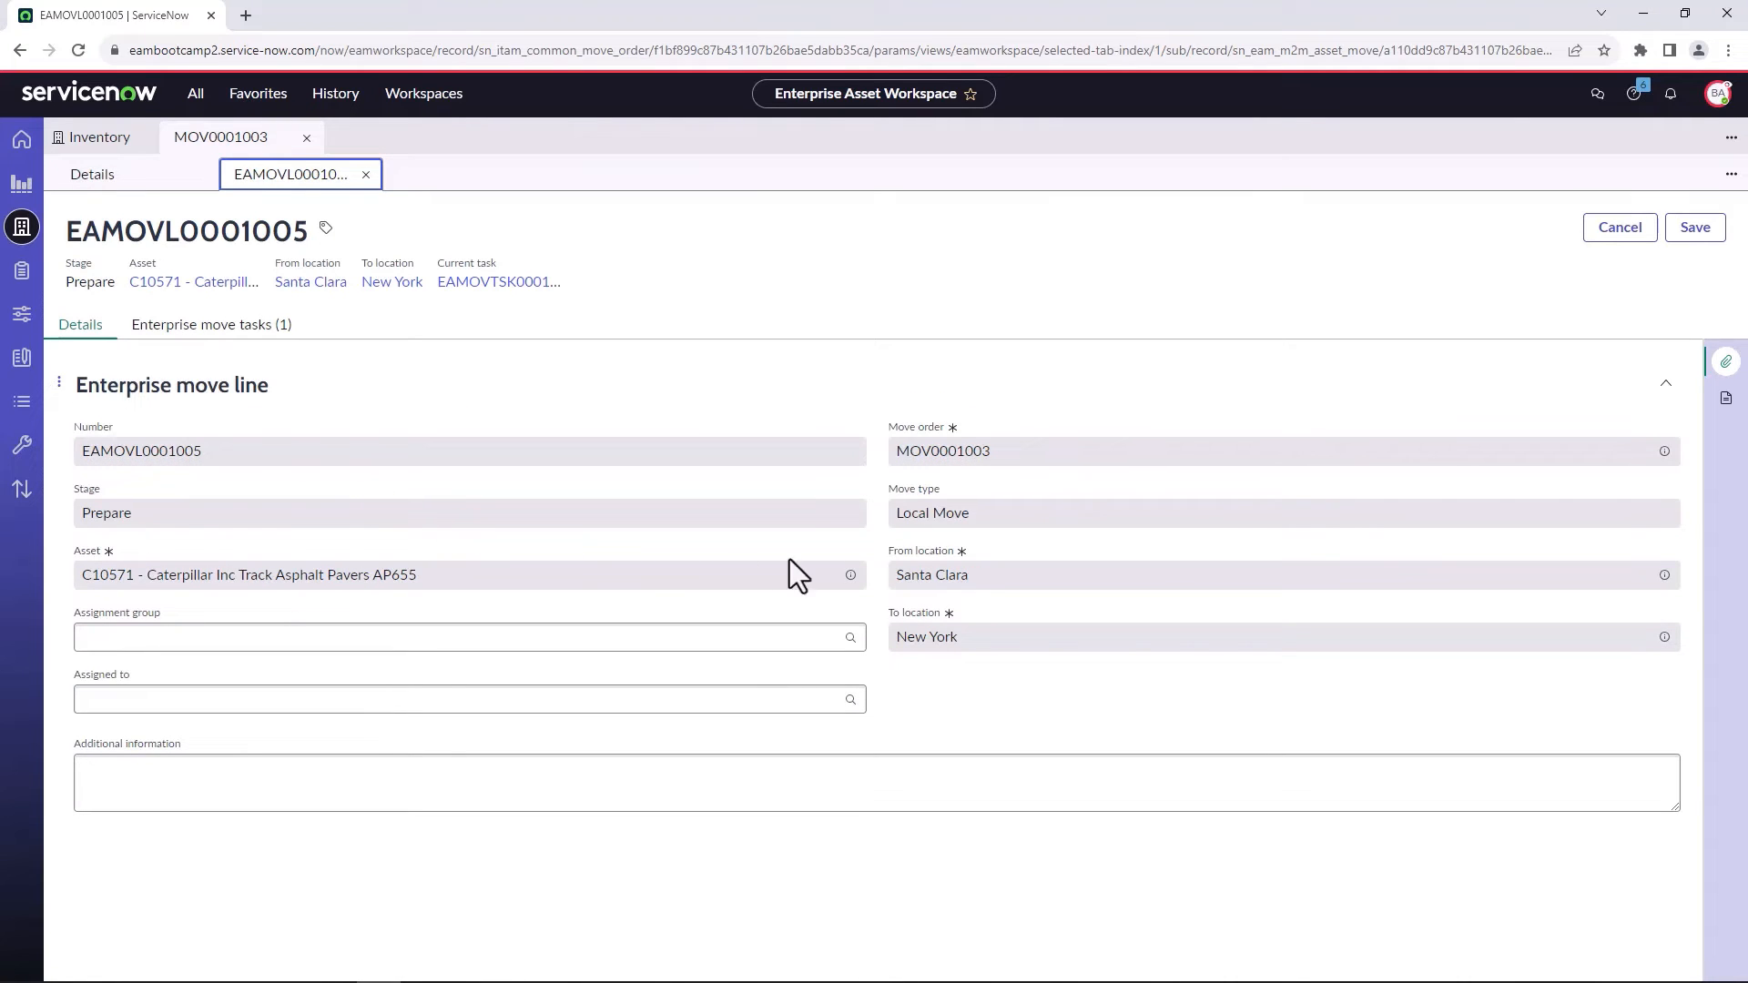
{"action": "left_click", "coordinate": [851, 577]}
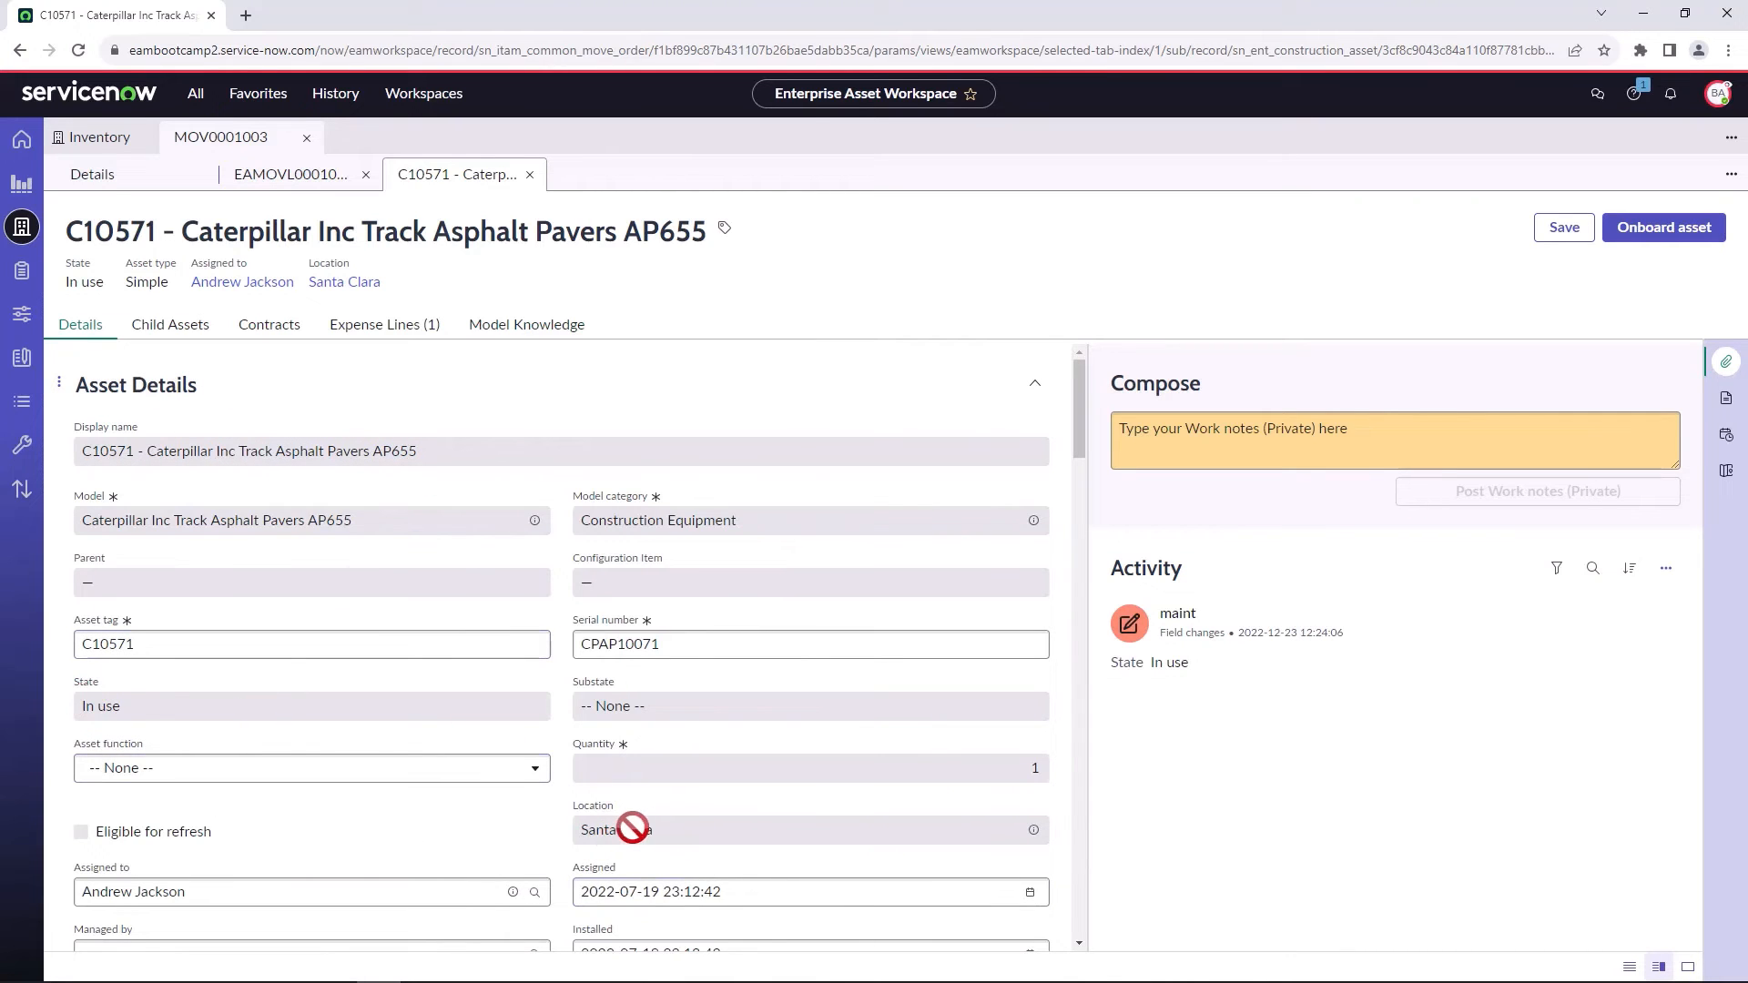
{"action": "left_click", "coordinate": [291, 175]}
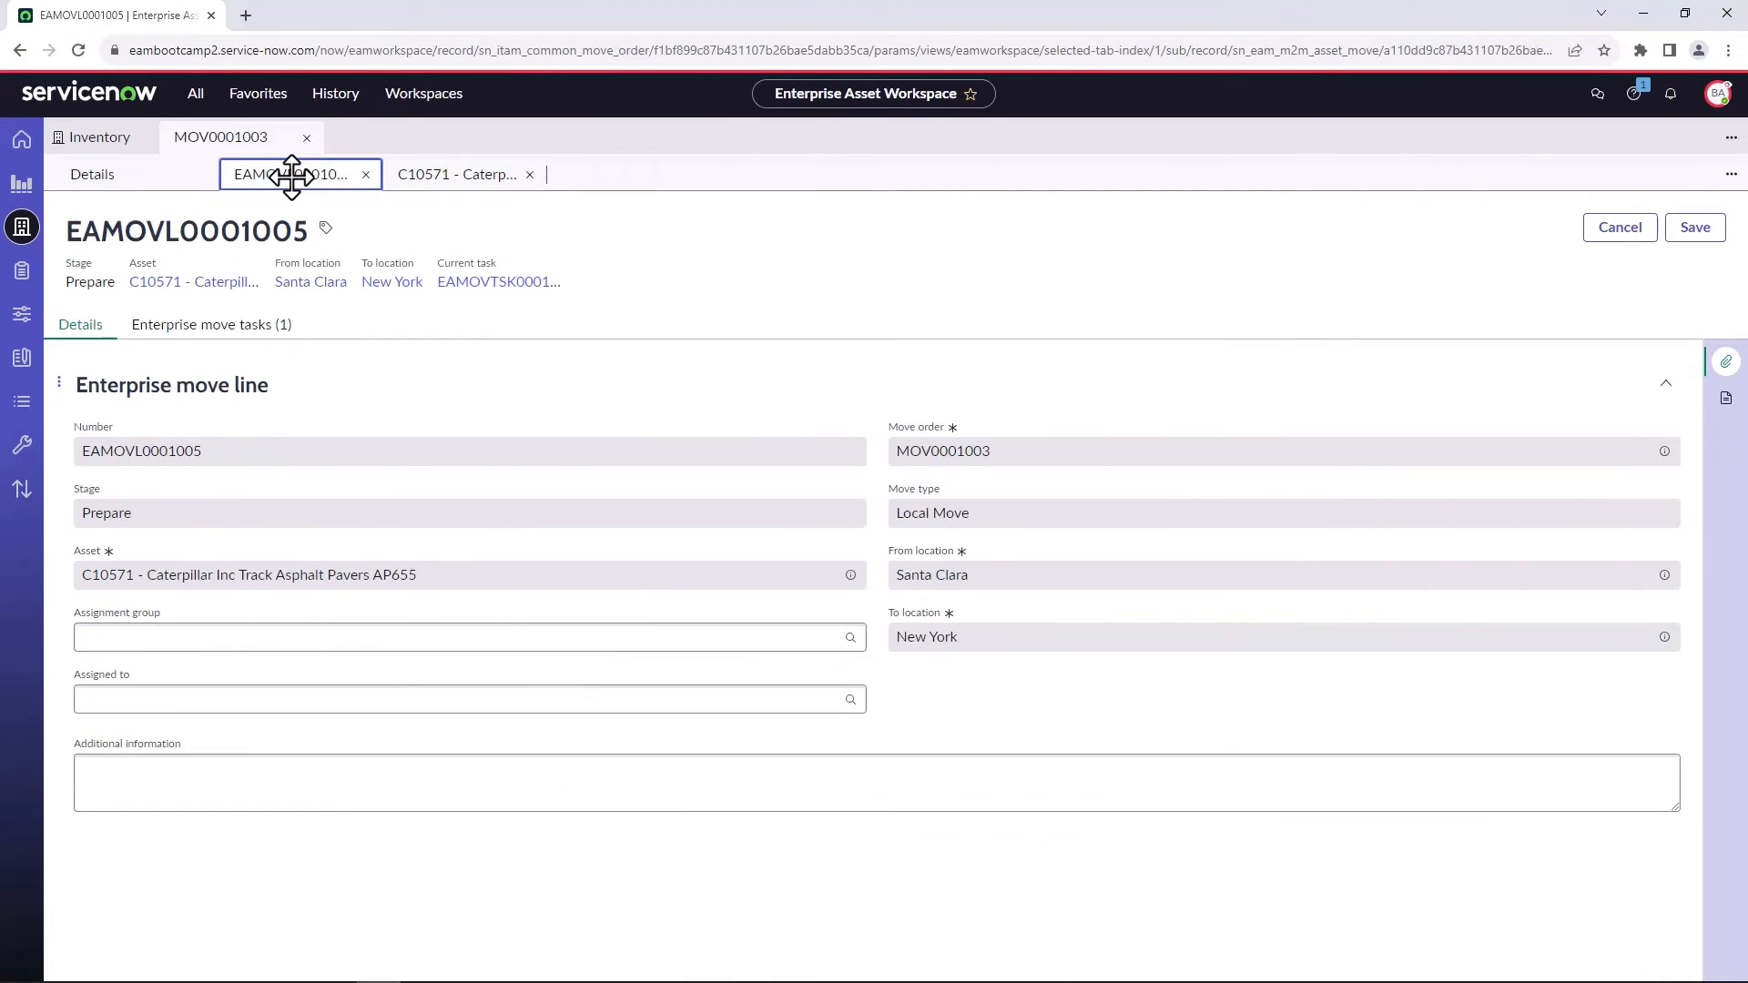
Set the move type to Ship in the C10571 move line's Prepare task and close the task.
{"action": "left_click", "coordinate": [248, 344]}
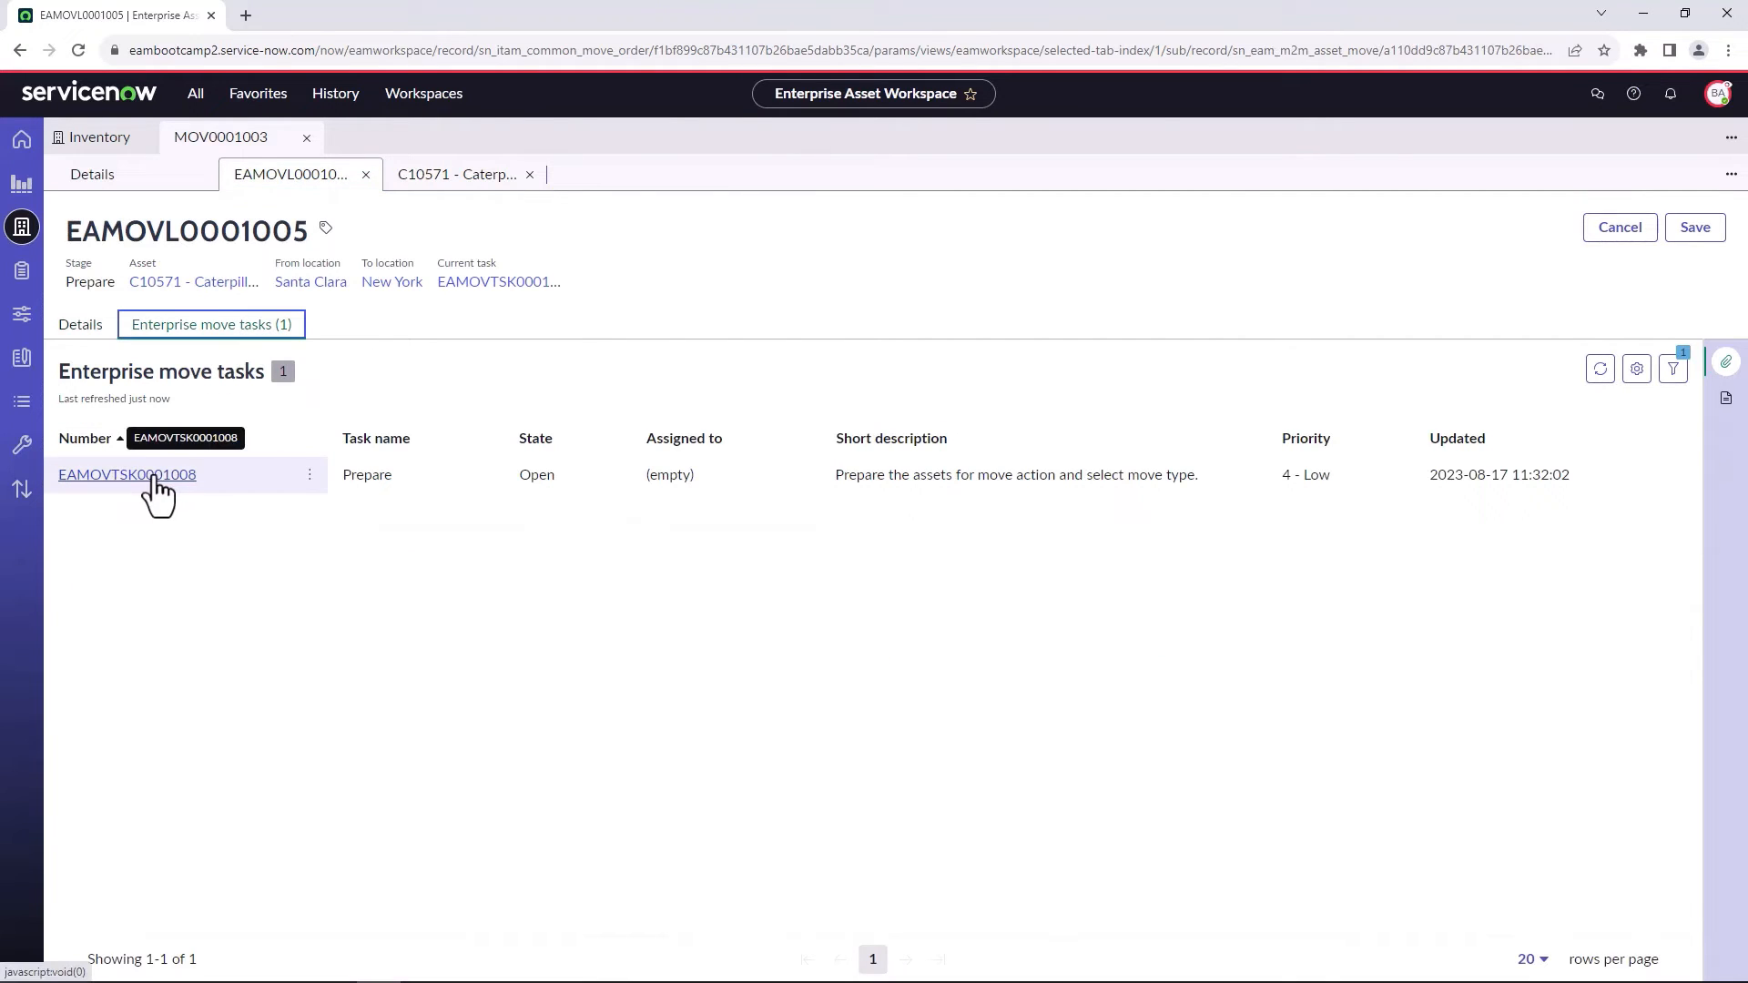
{"action": "left_click", "coordinate": [157, 477]}
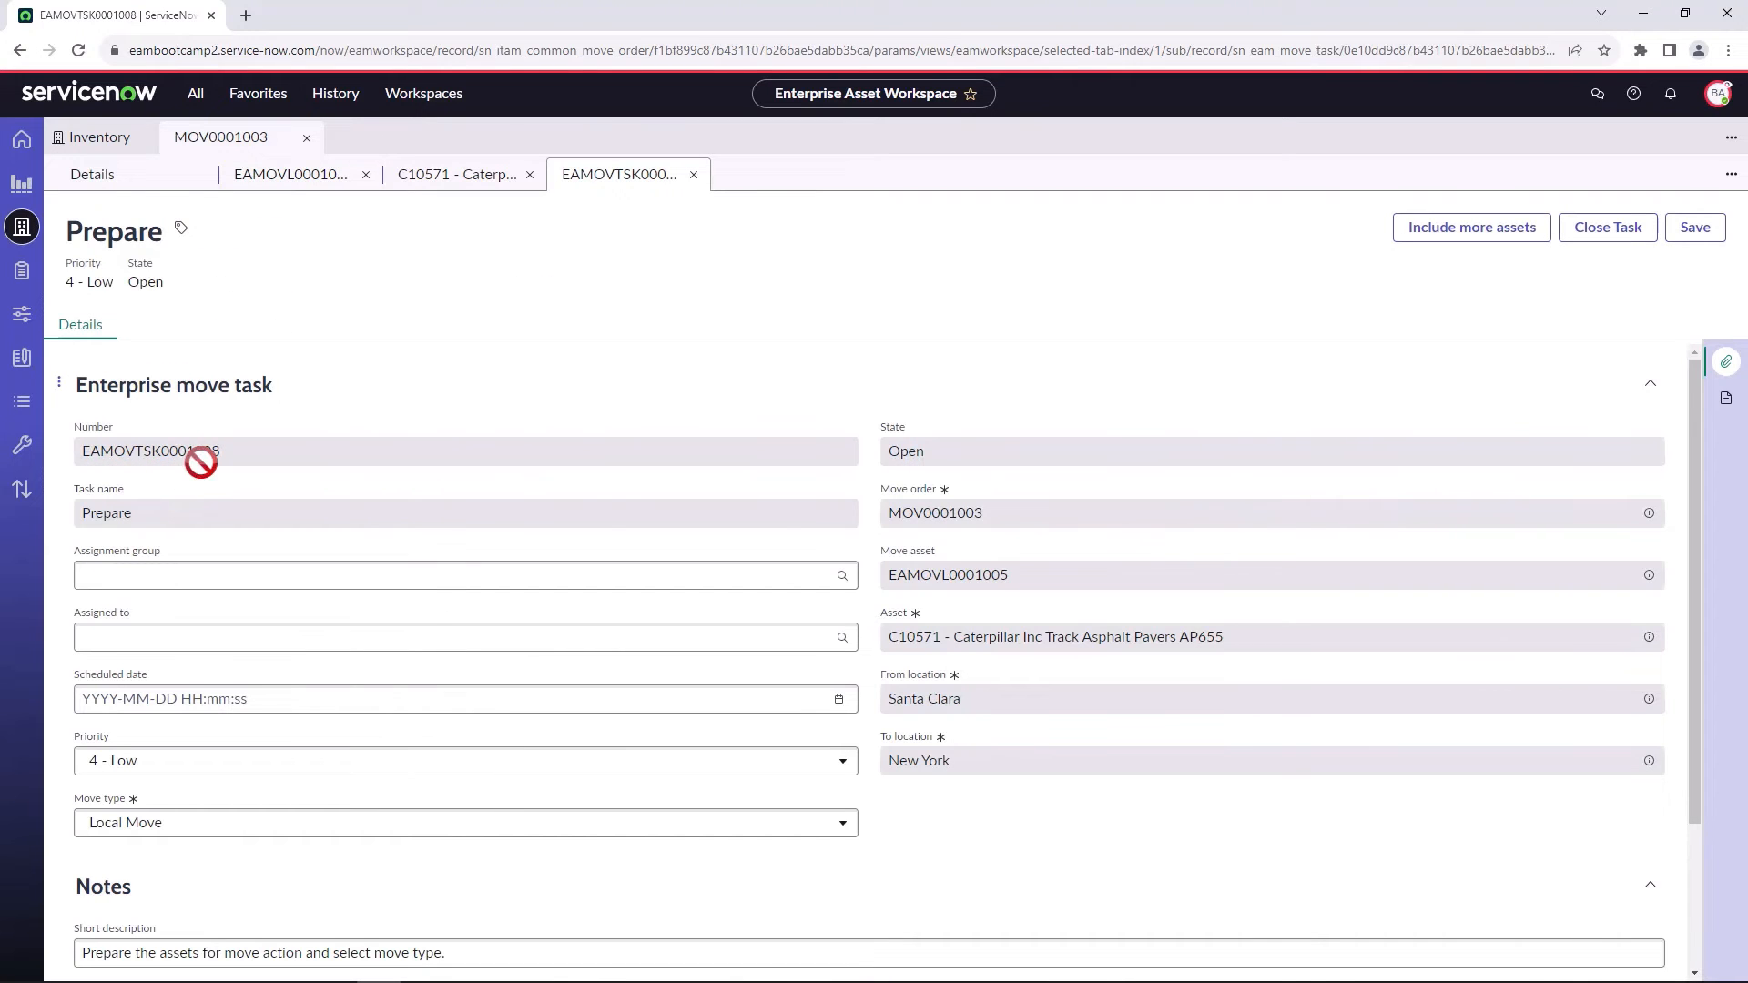
{"action": "left_click", "coordinate": [146, 824]}
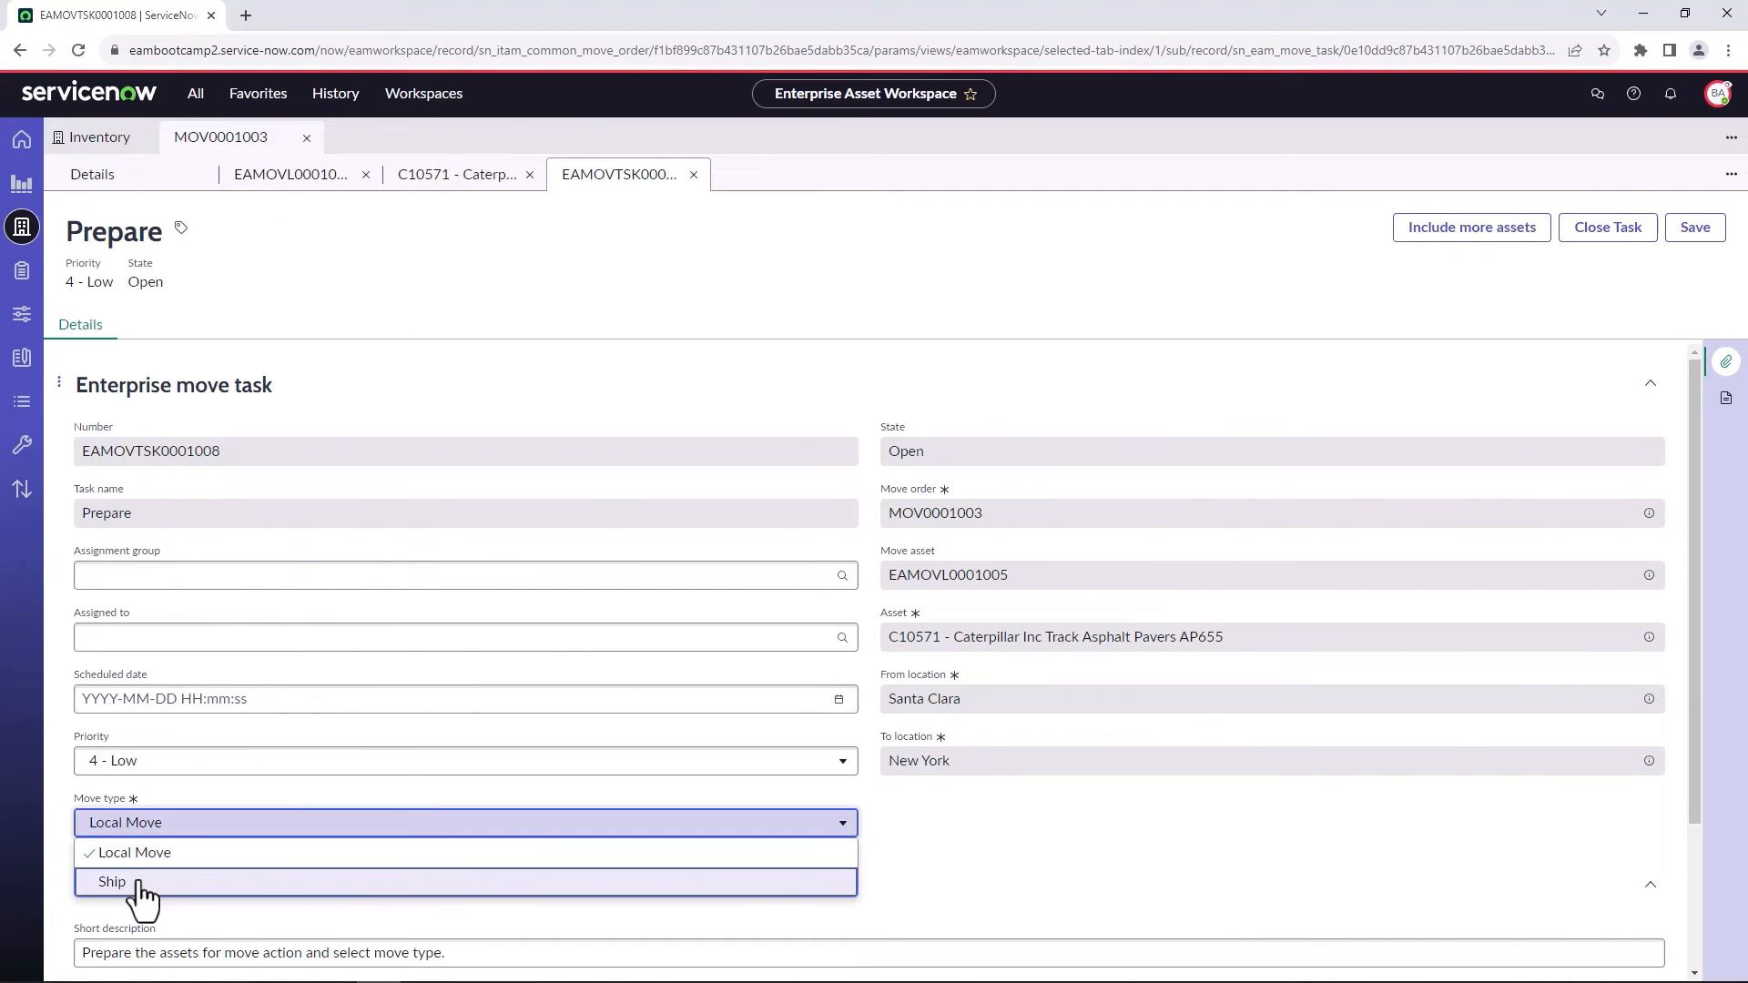
{"action": "left_click", "coordinate": [141, 883]}
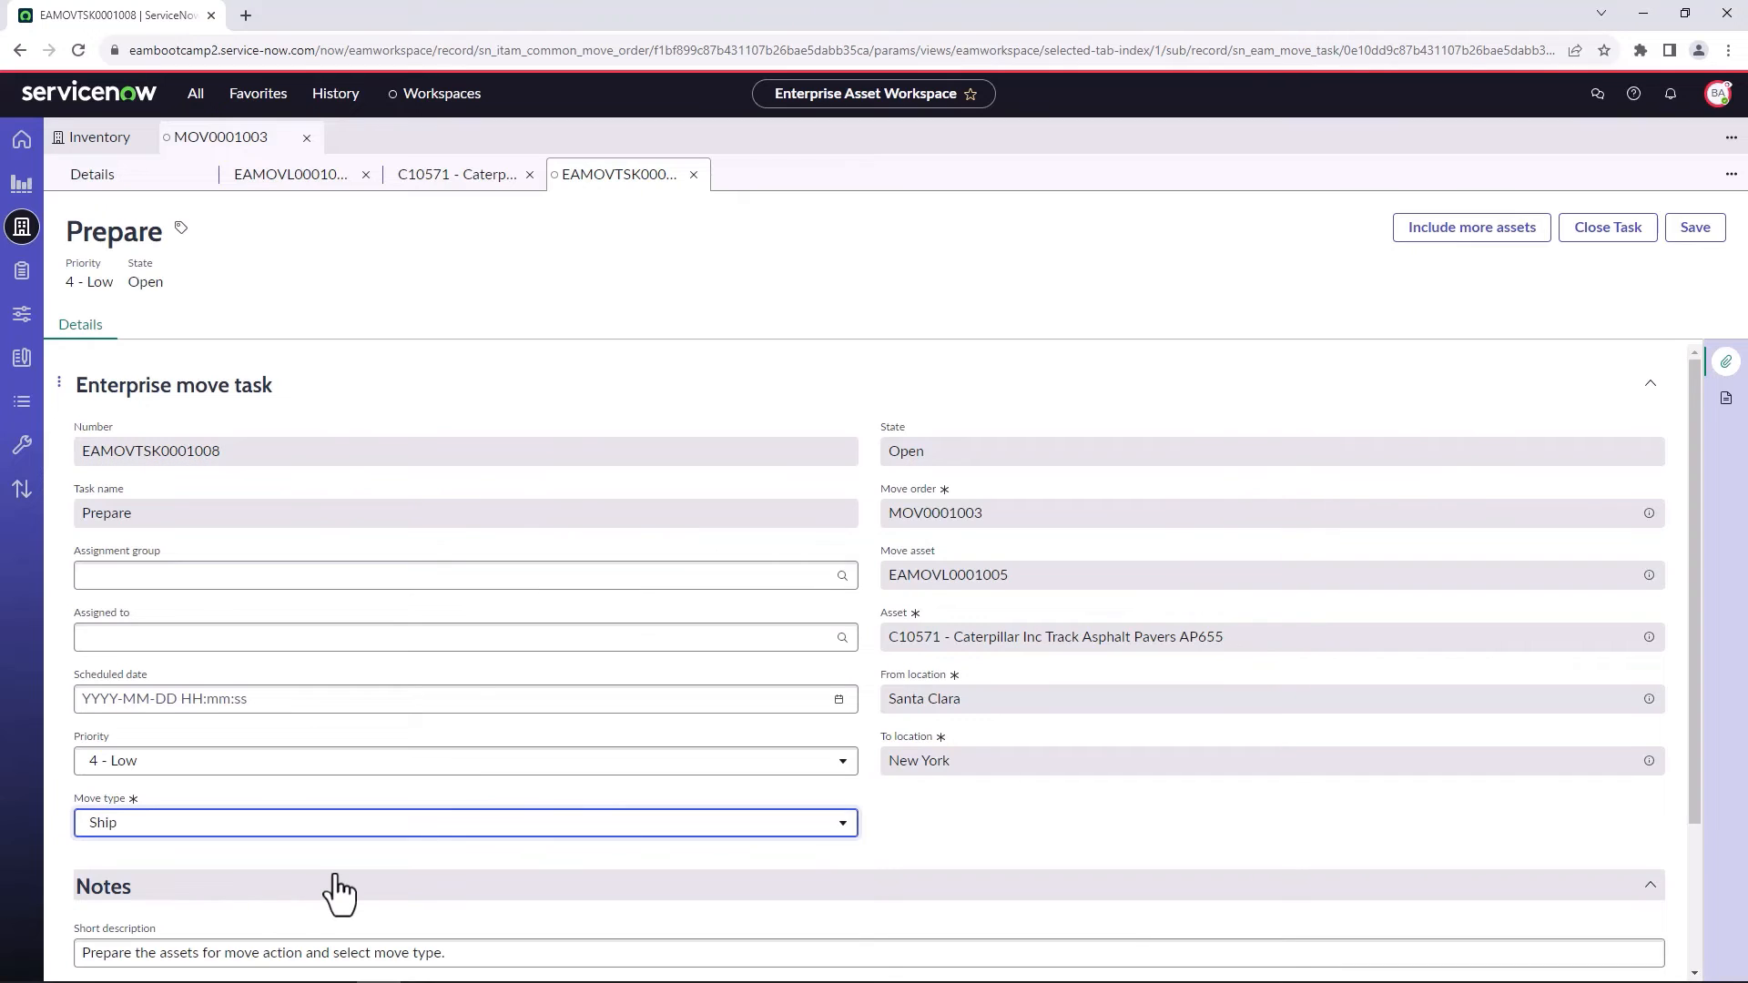
{"action": "left_click", "coordinate": [1598, 239]}
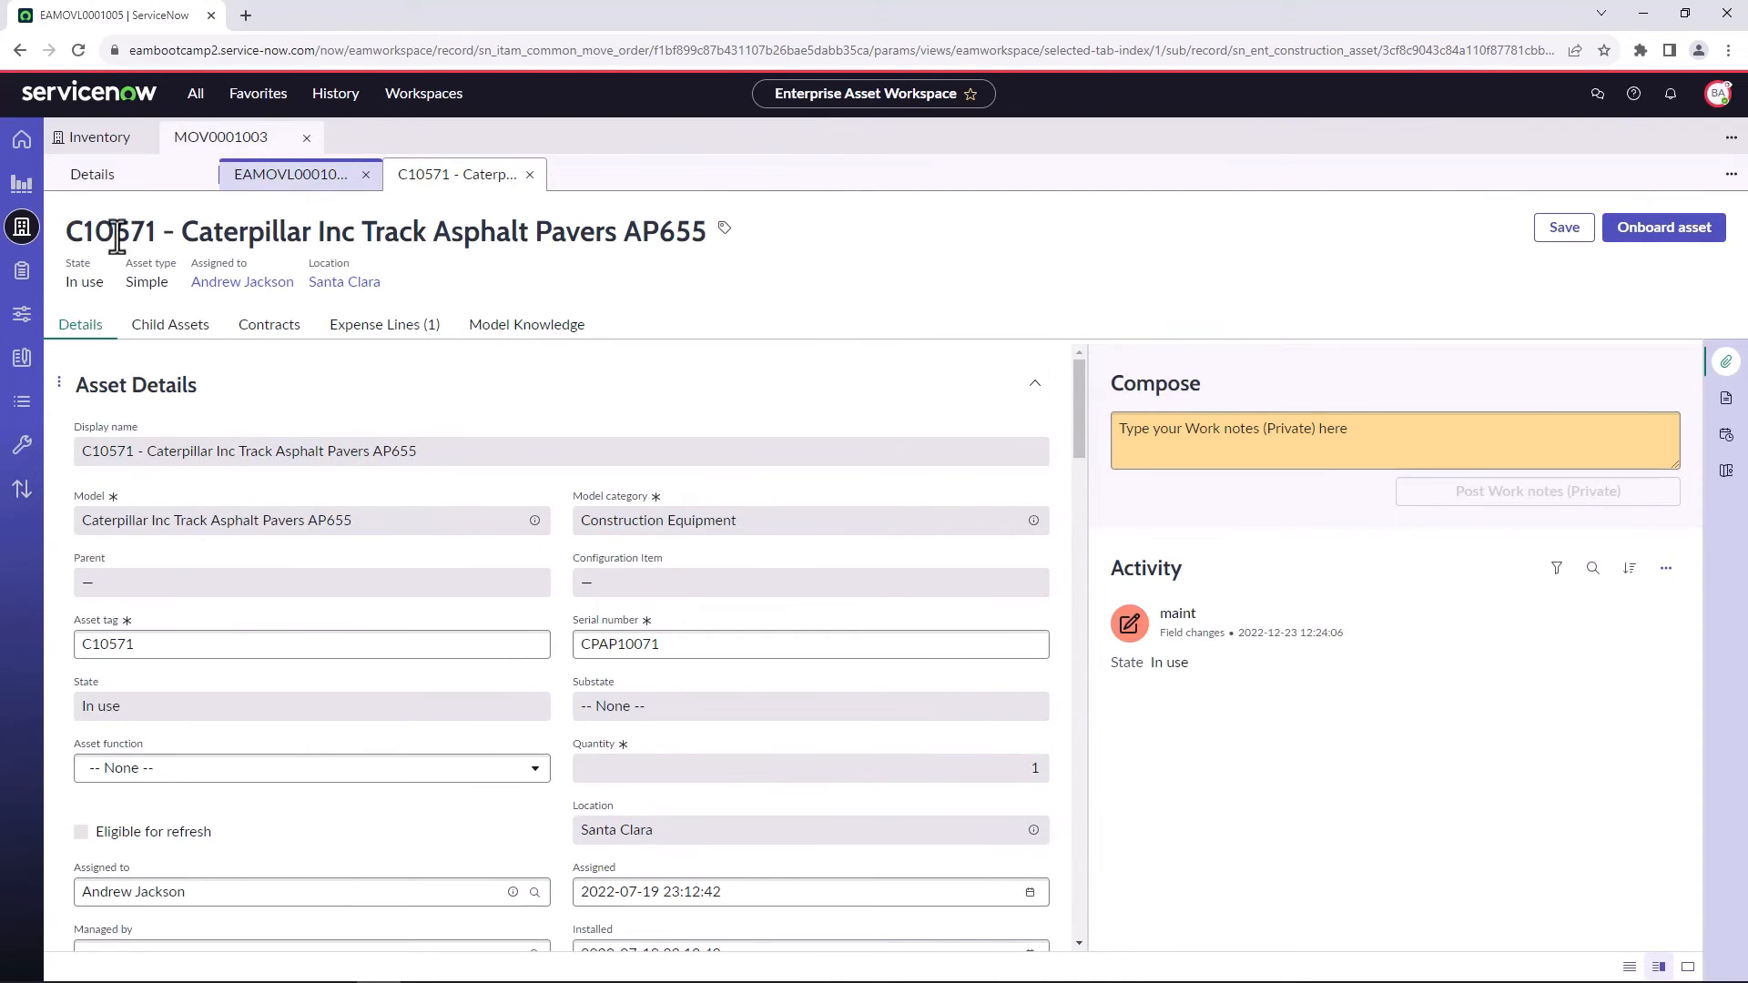
{"action": "left_click", "coordinate": [257, 174]}
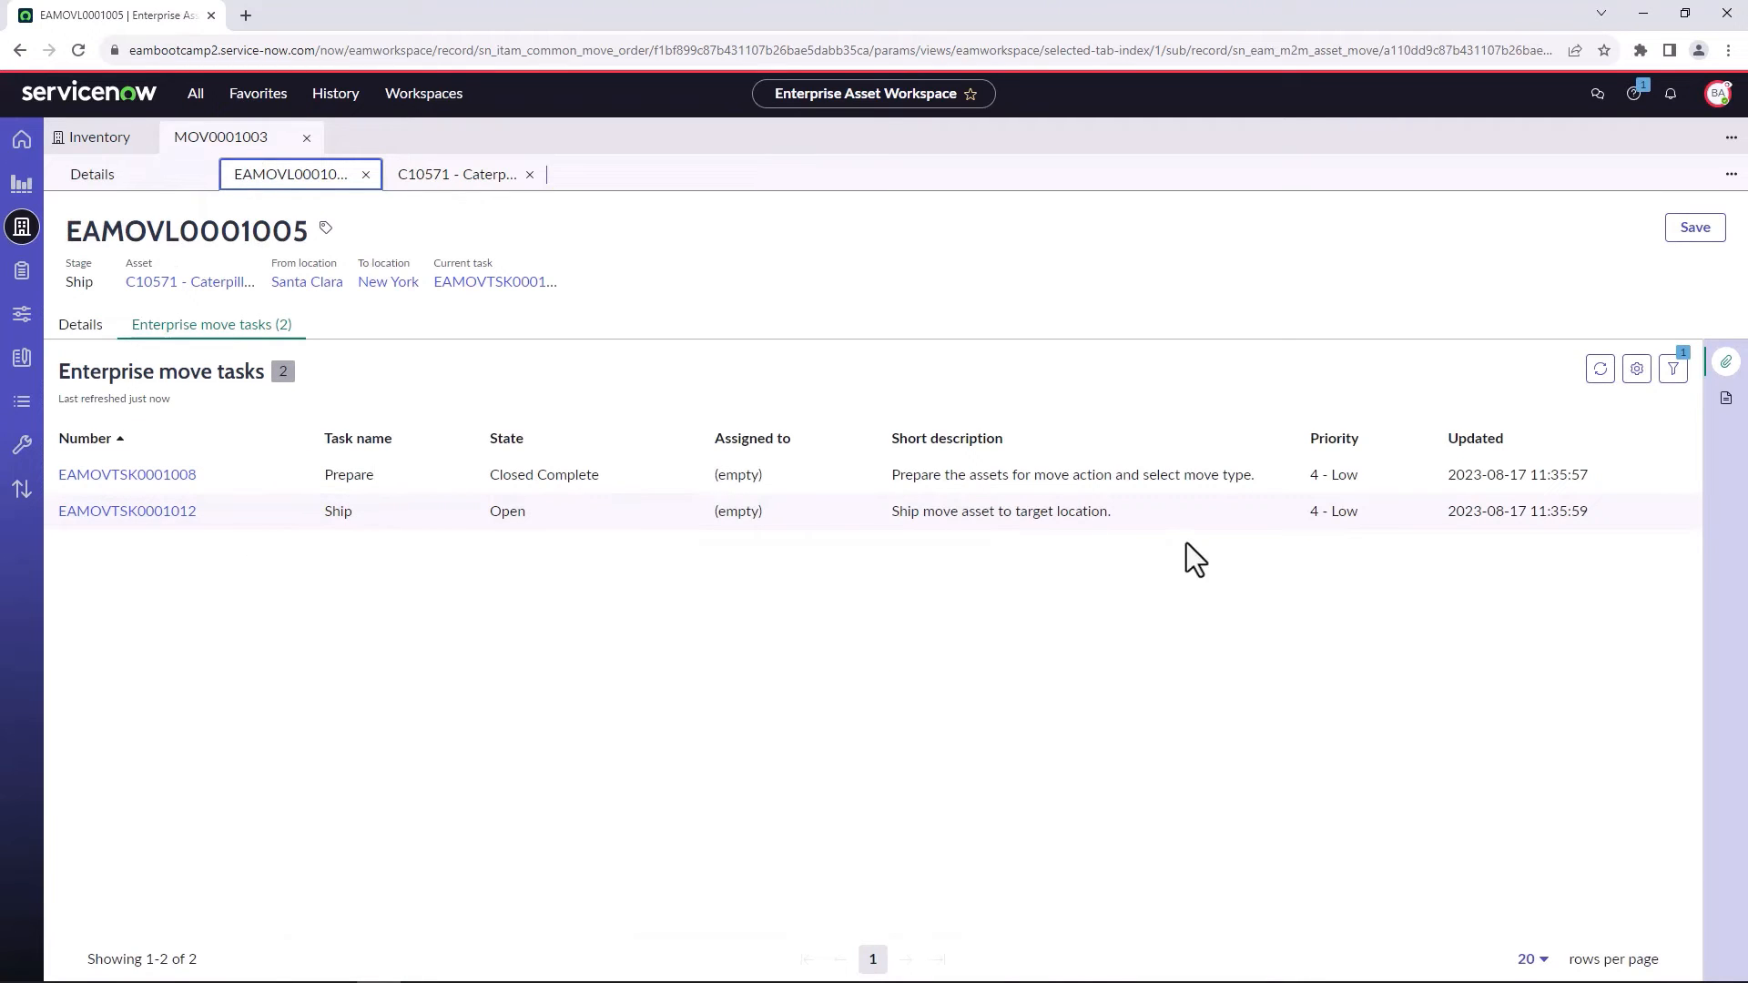
{"action": "left_click", "coordinate": [151, 513]}
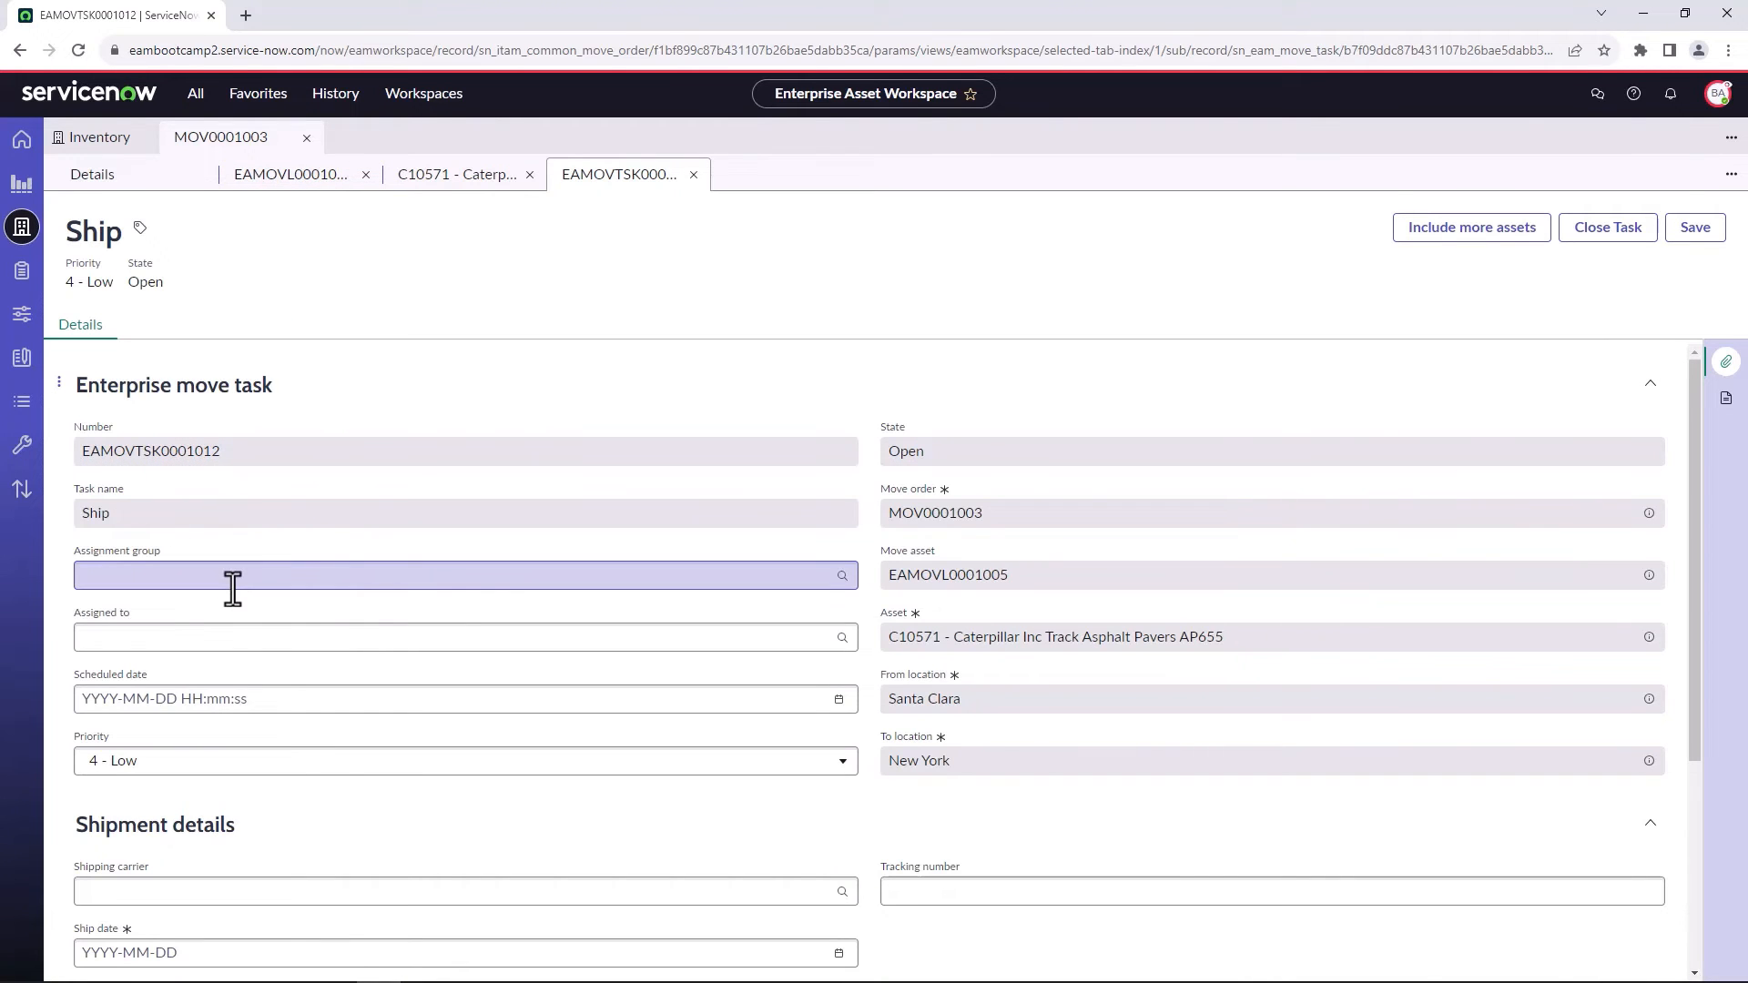
{"action": "scroll", "coordinate": [297, 745], "scroll_direction": "down", "scroll_amount": 1}
{"action": "left_click", "coordinate": [308, 798]}
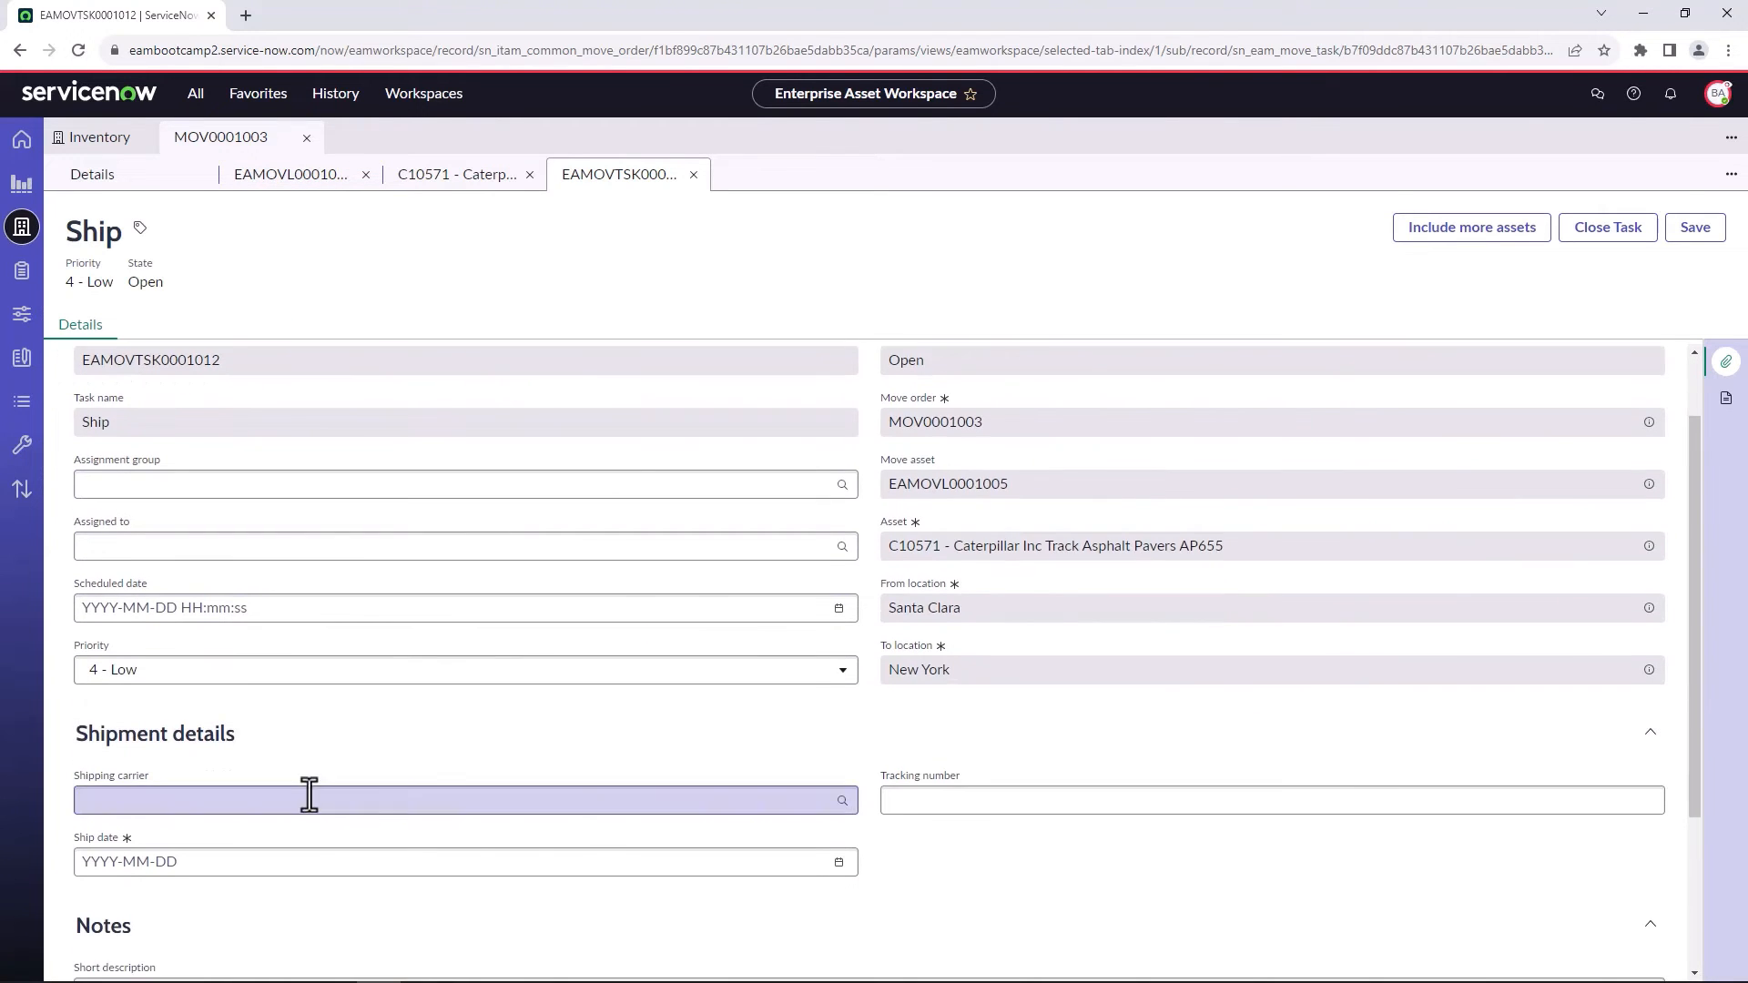
{"action": "left_click", "coordinate": [286, 851]}
{"action": "left_click", "coordinate": [937, 802]}
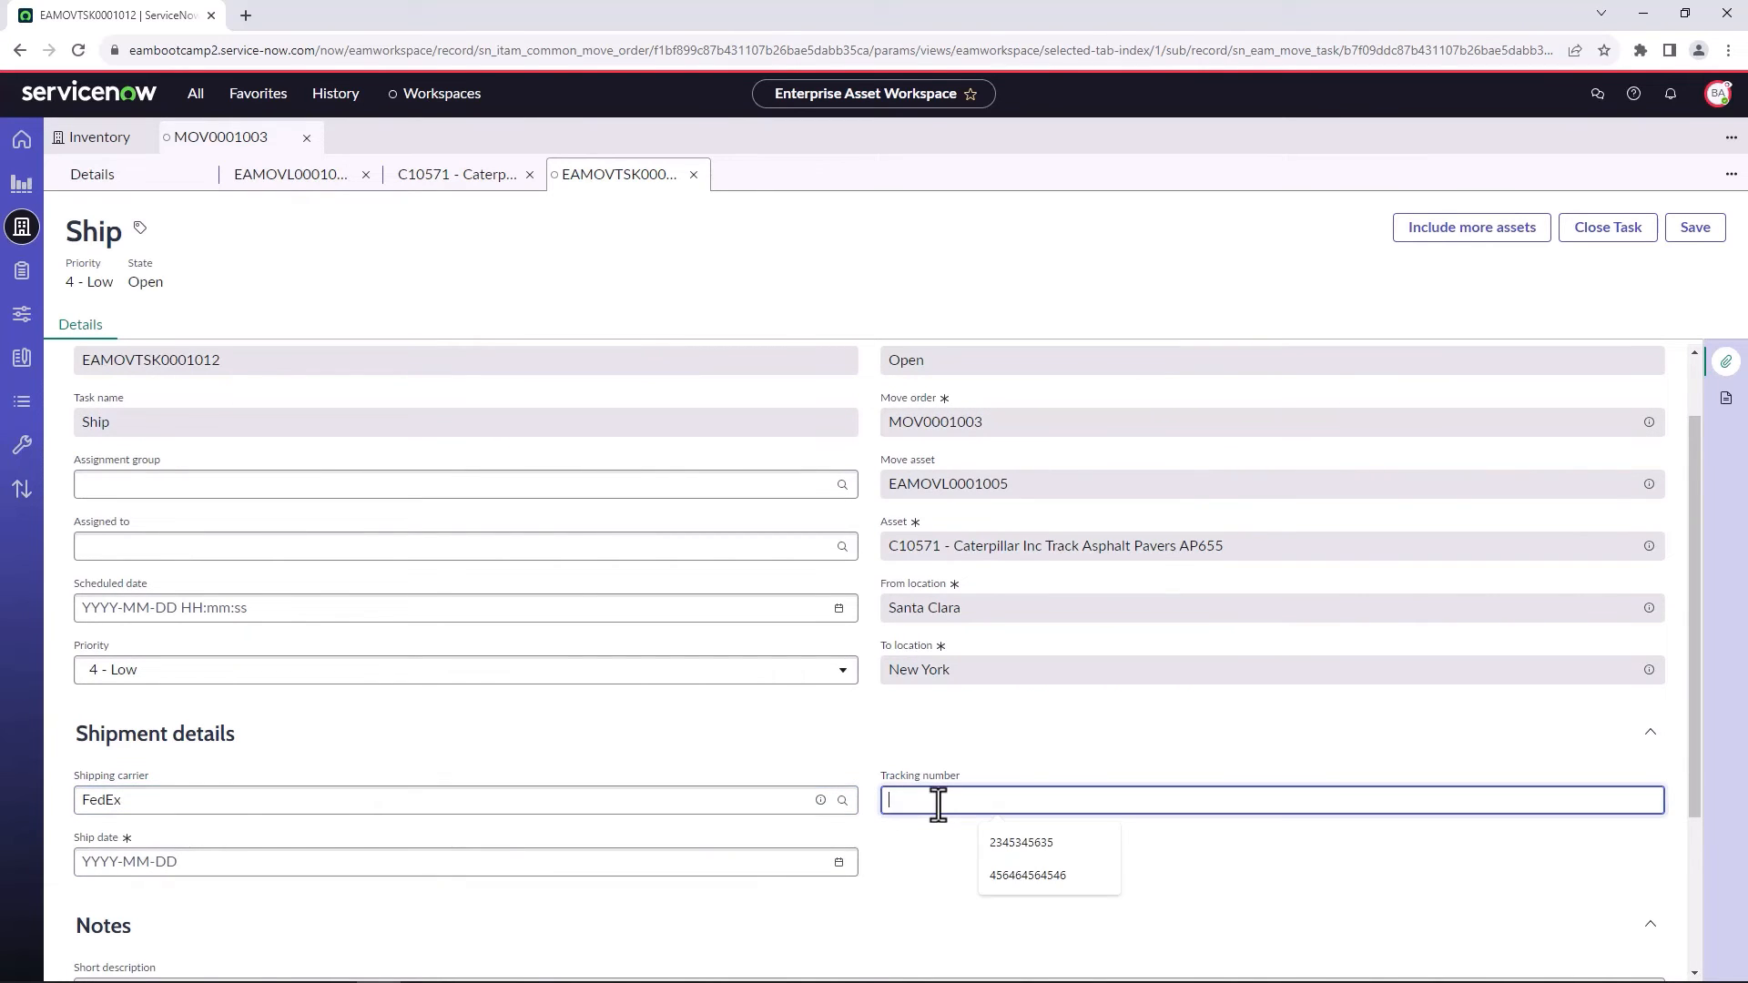
{"action": "type", "text": "1616186168168168"}
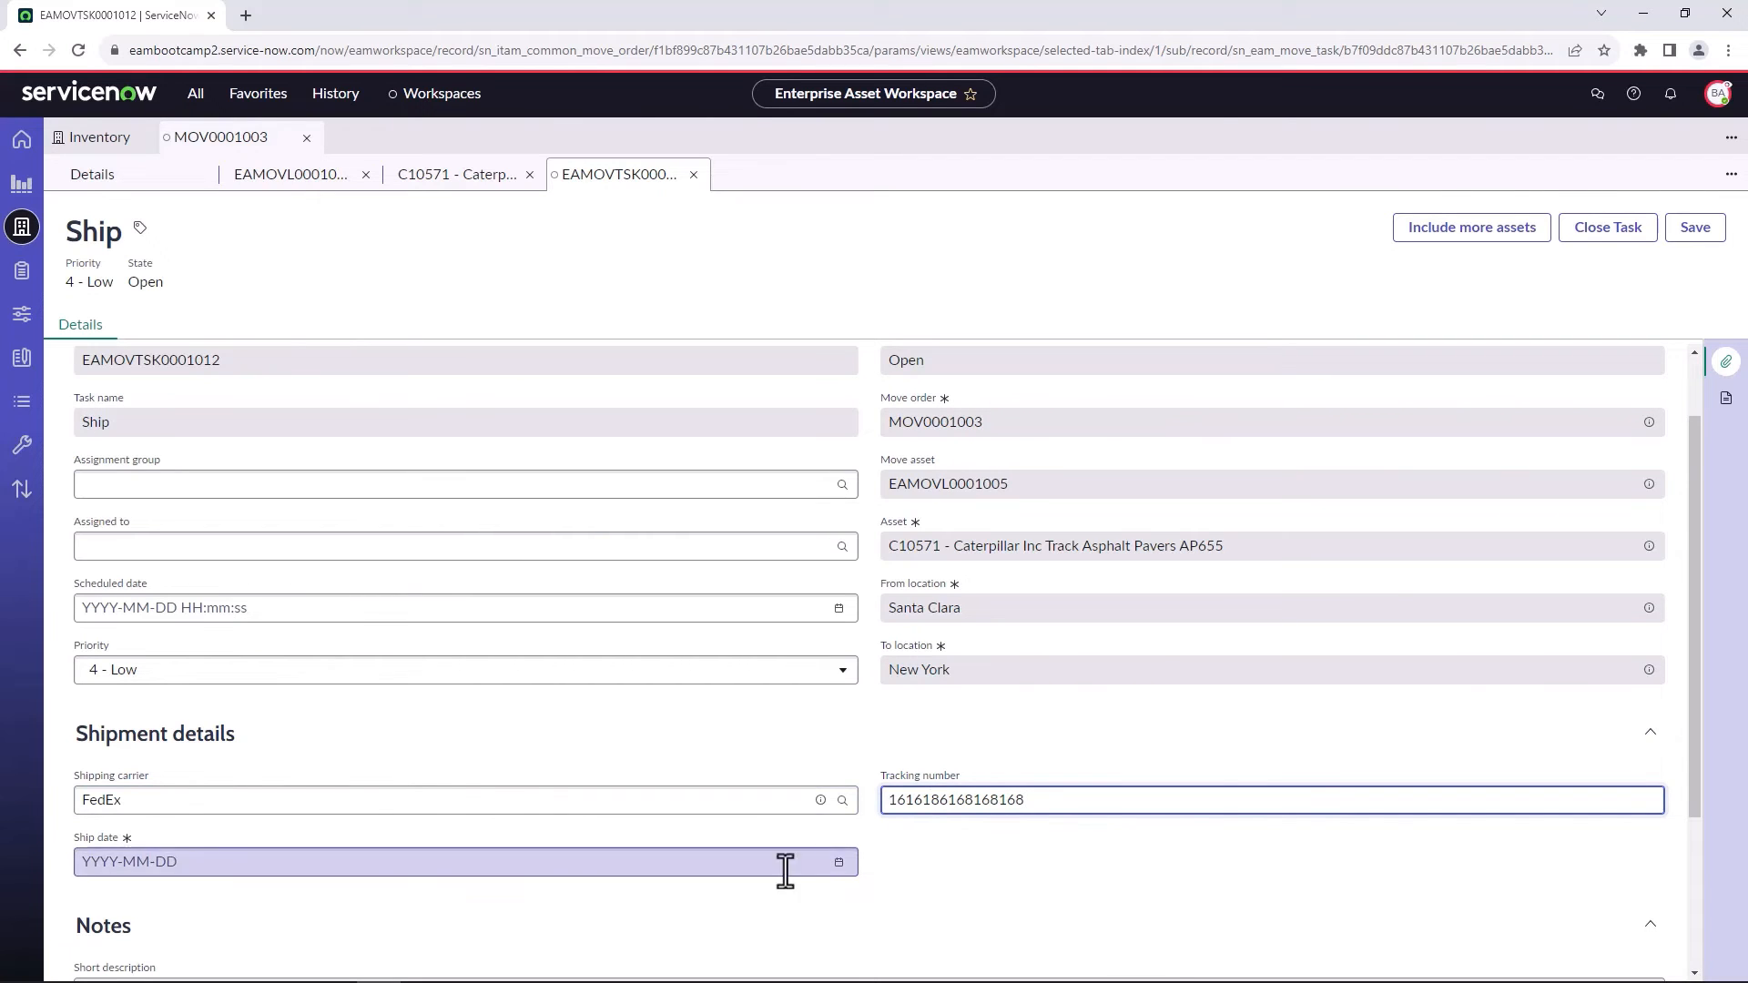
Set the Ship task's ship date to 2023-08-18 and close the task.
{"action": "left_click", "coordinate": [840, 863]}
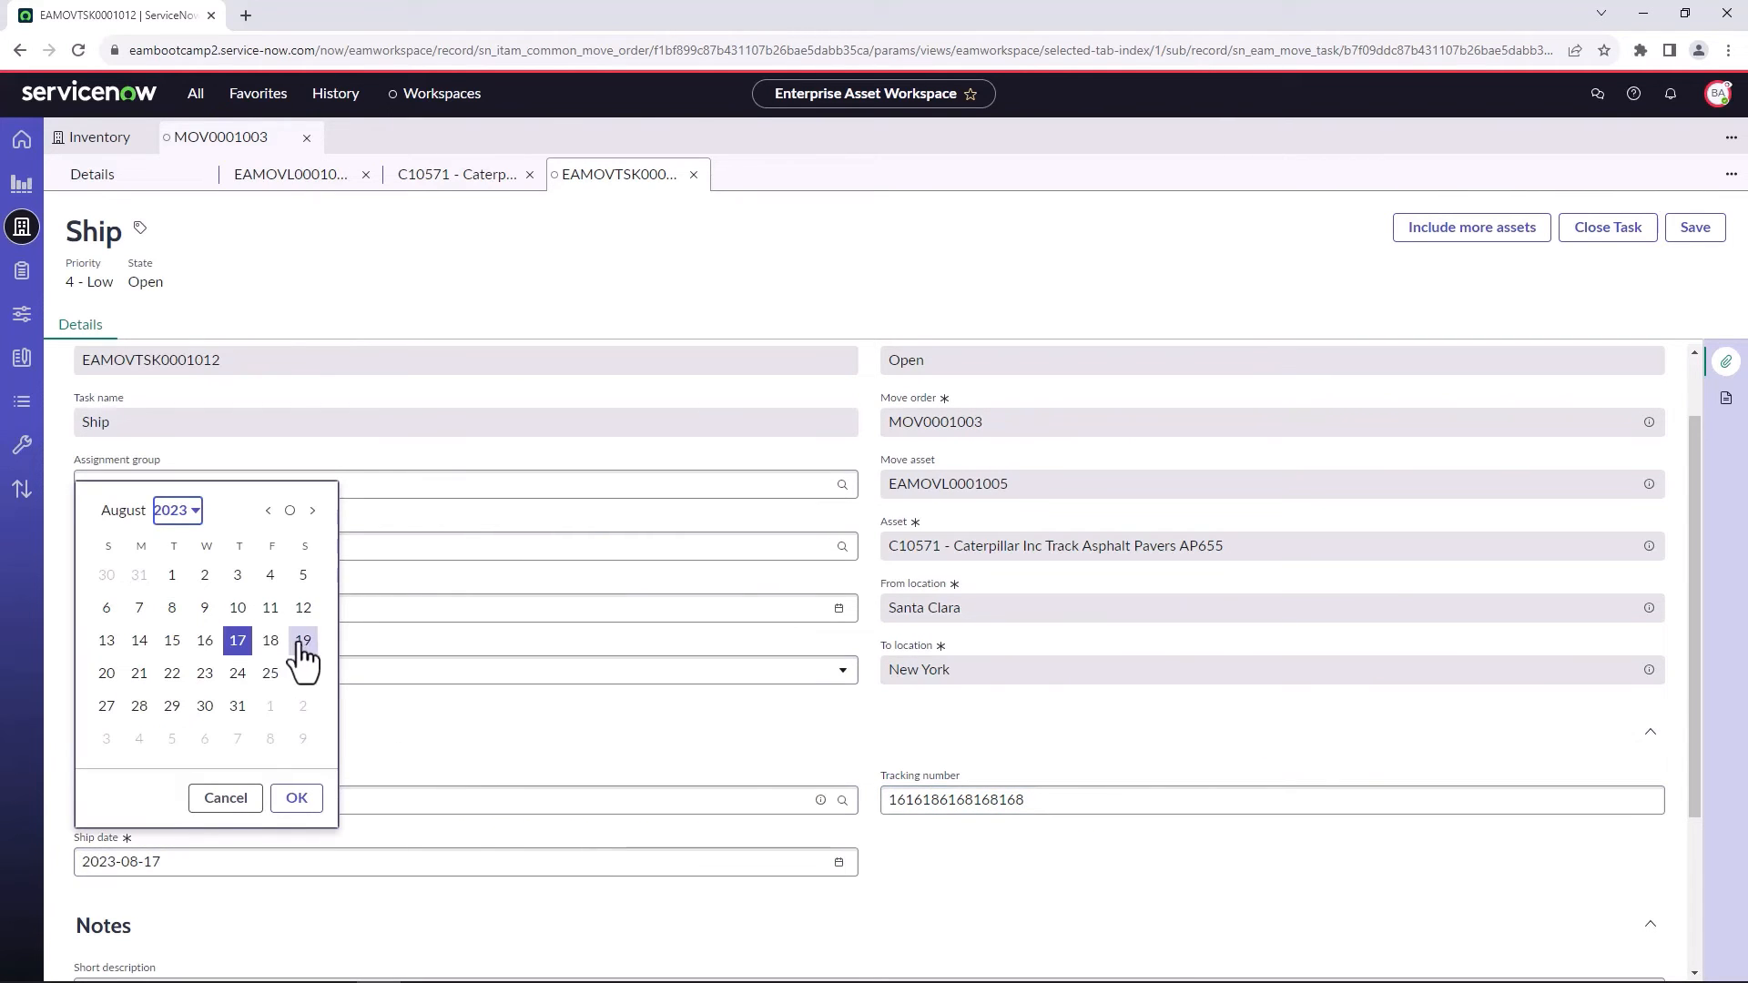
{"action": "left_click", "coordinate": [272, 642]}
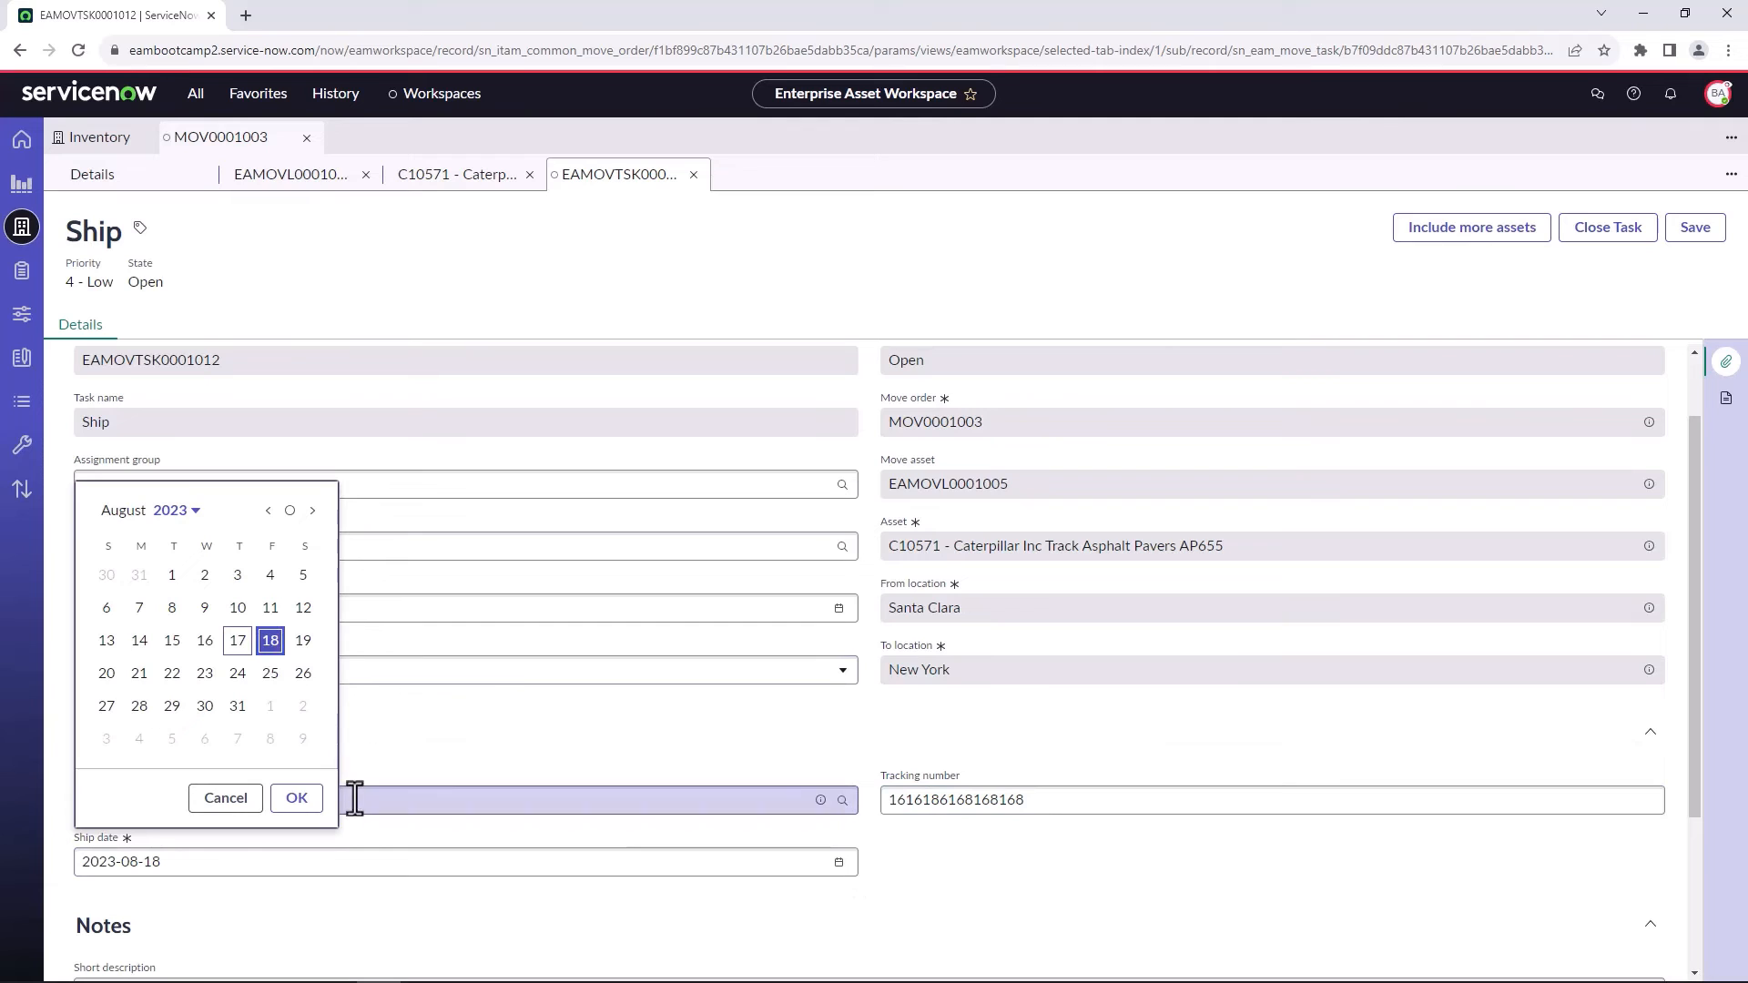
{"action": "left_click", "coordinate": [300, 811]}
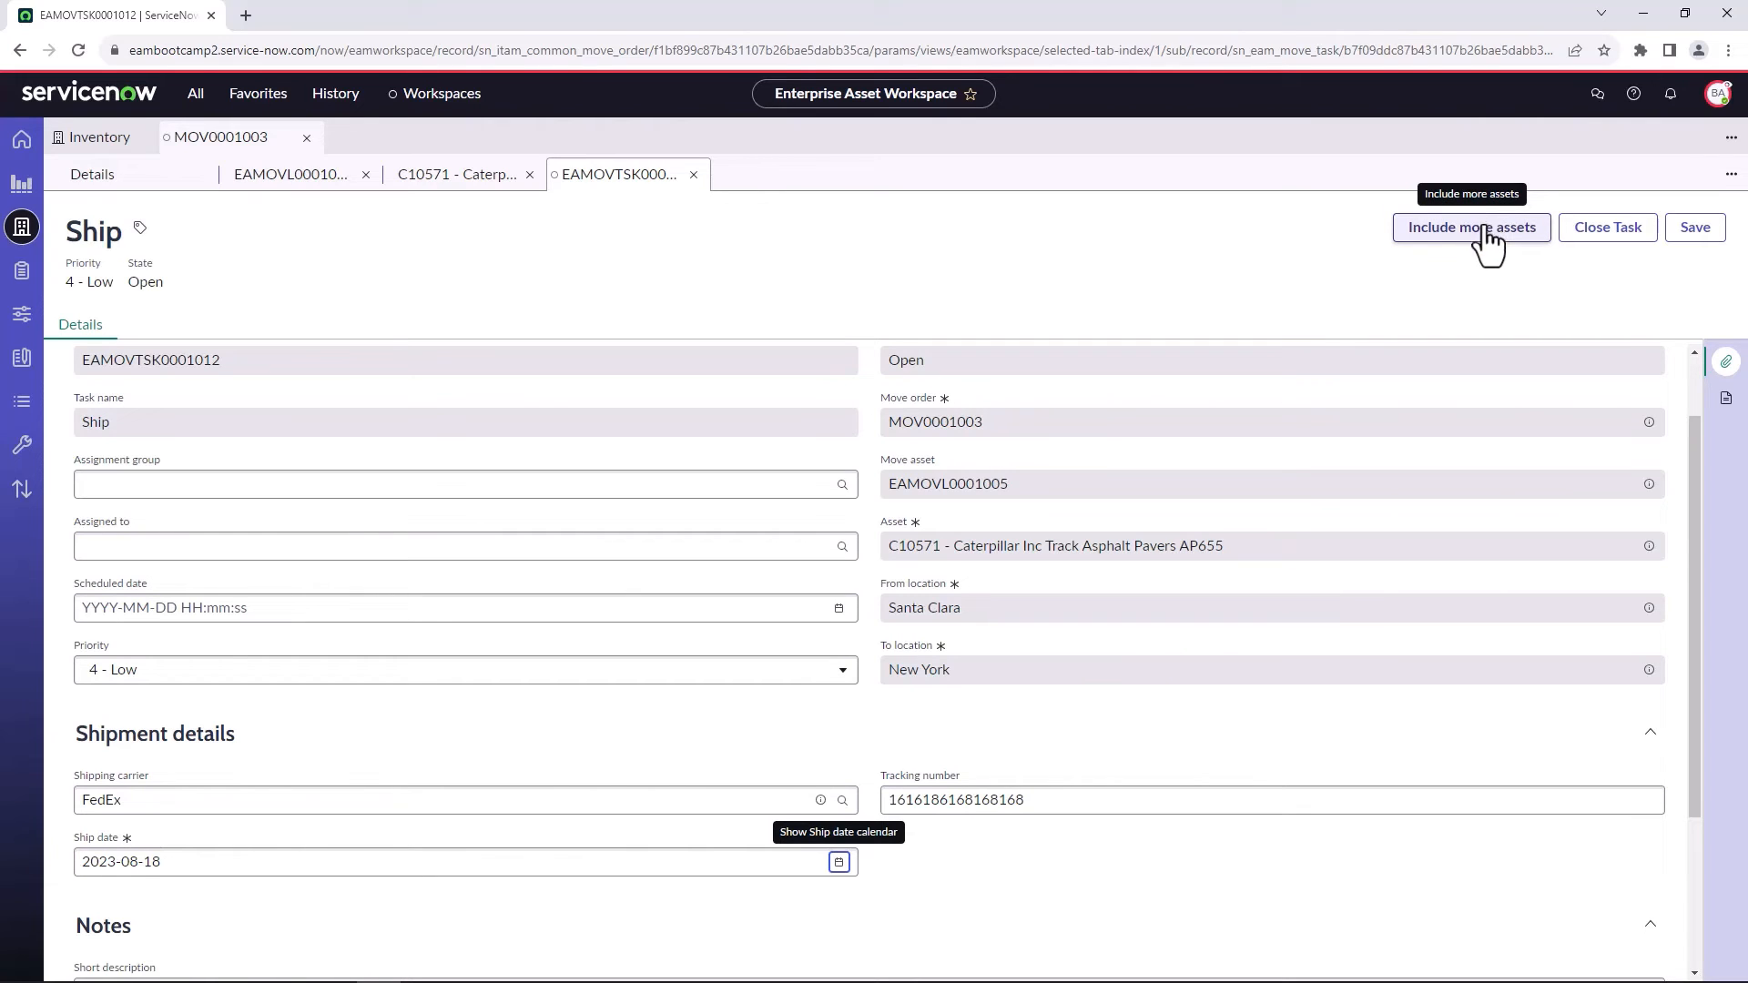
{"action": "left_click", "coordinate": [1592, 240]}
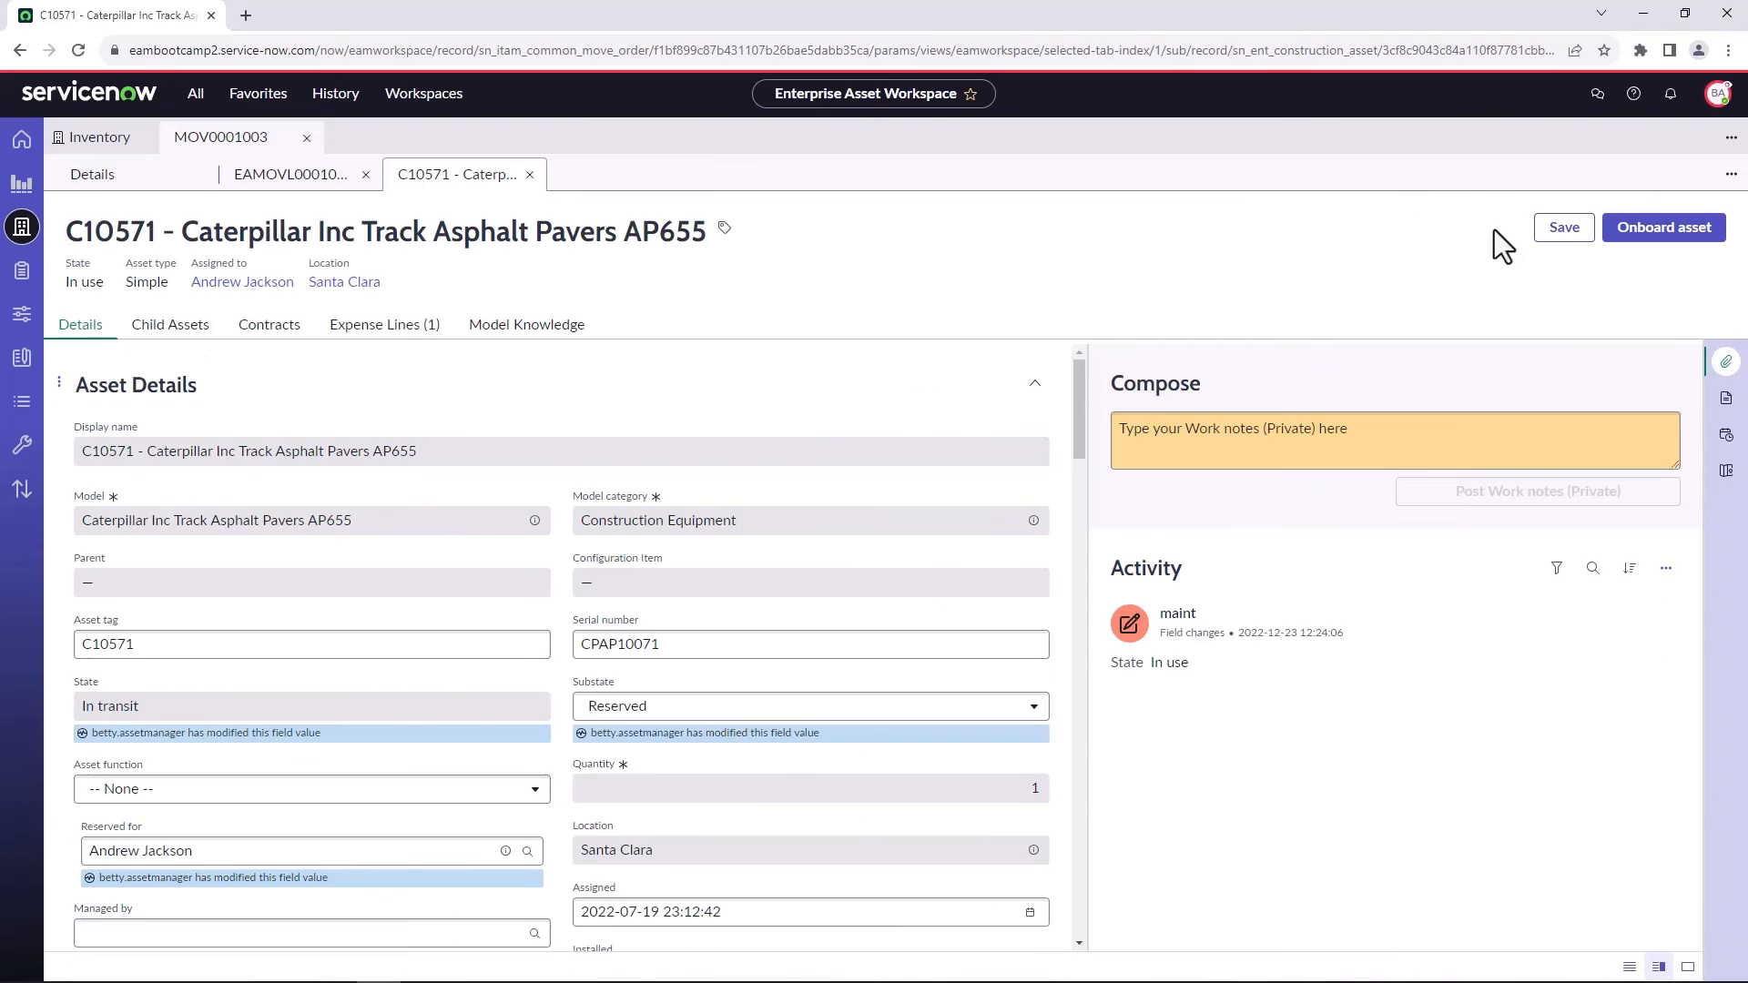
Check the C10571 move line's tasks and asset record, and view the Shipments list in the asset operations.
{"action": "left_click", "coordinate": [337, 175]}
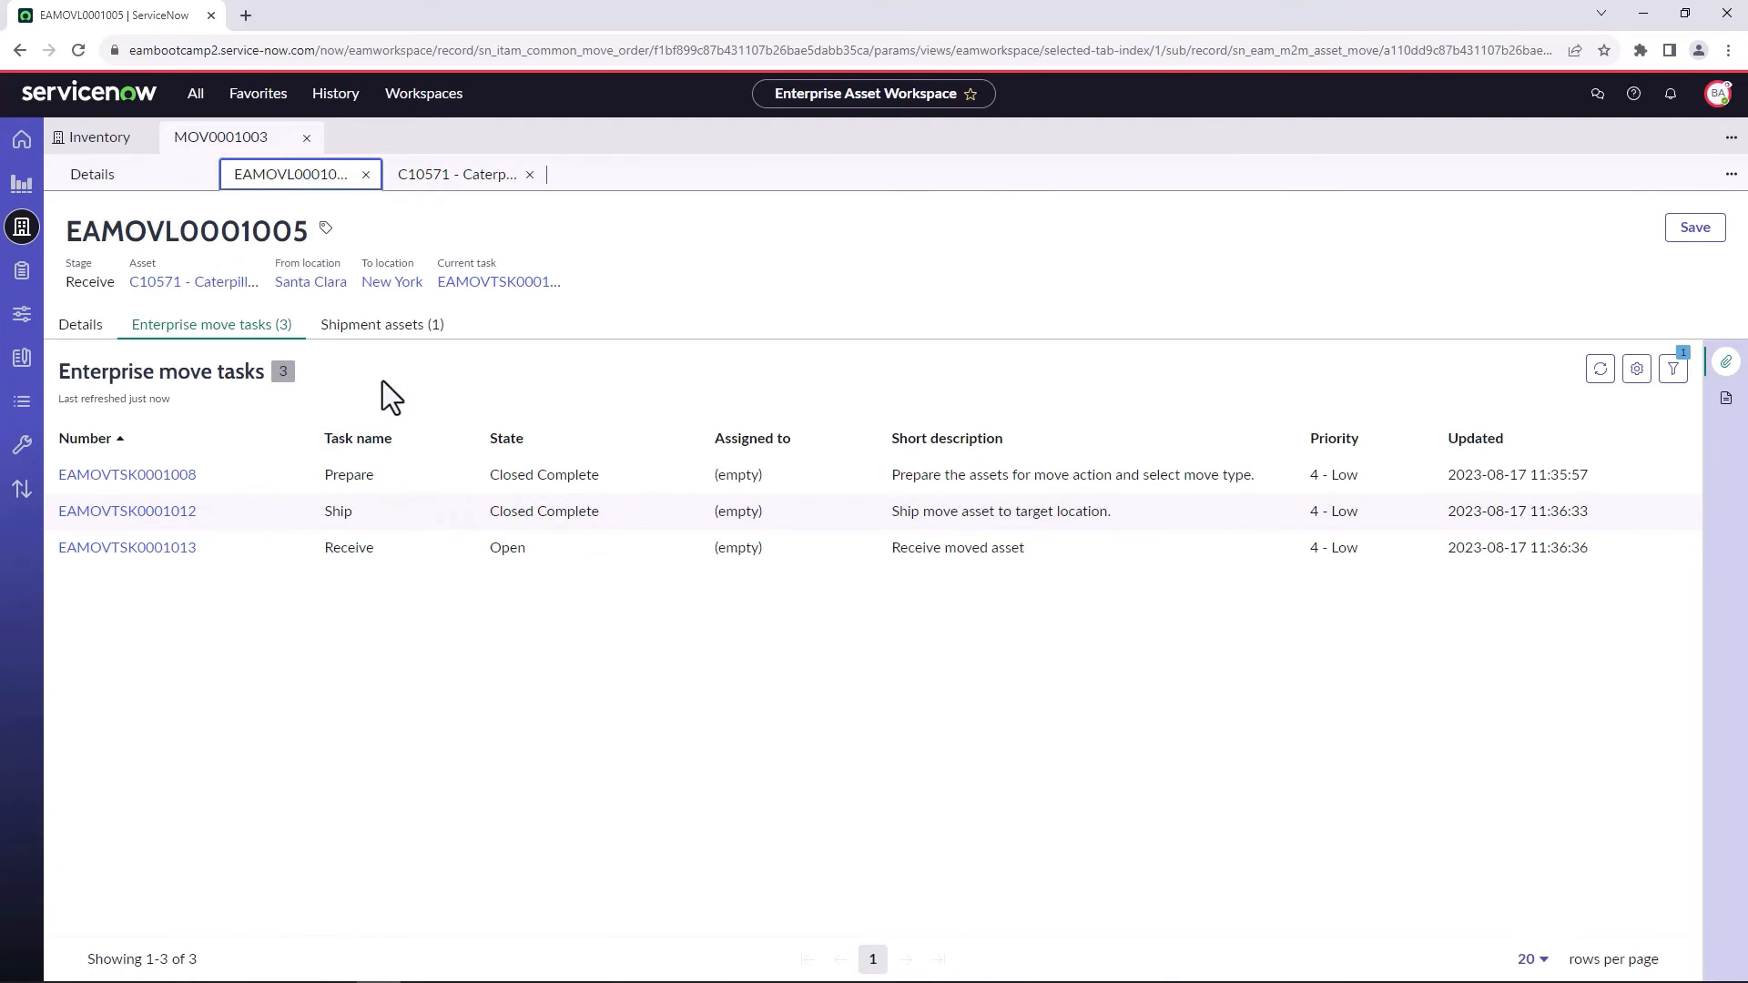
{"action": "left_click", "coordinate": [433, 178]}
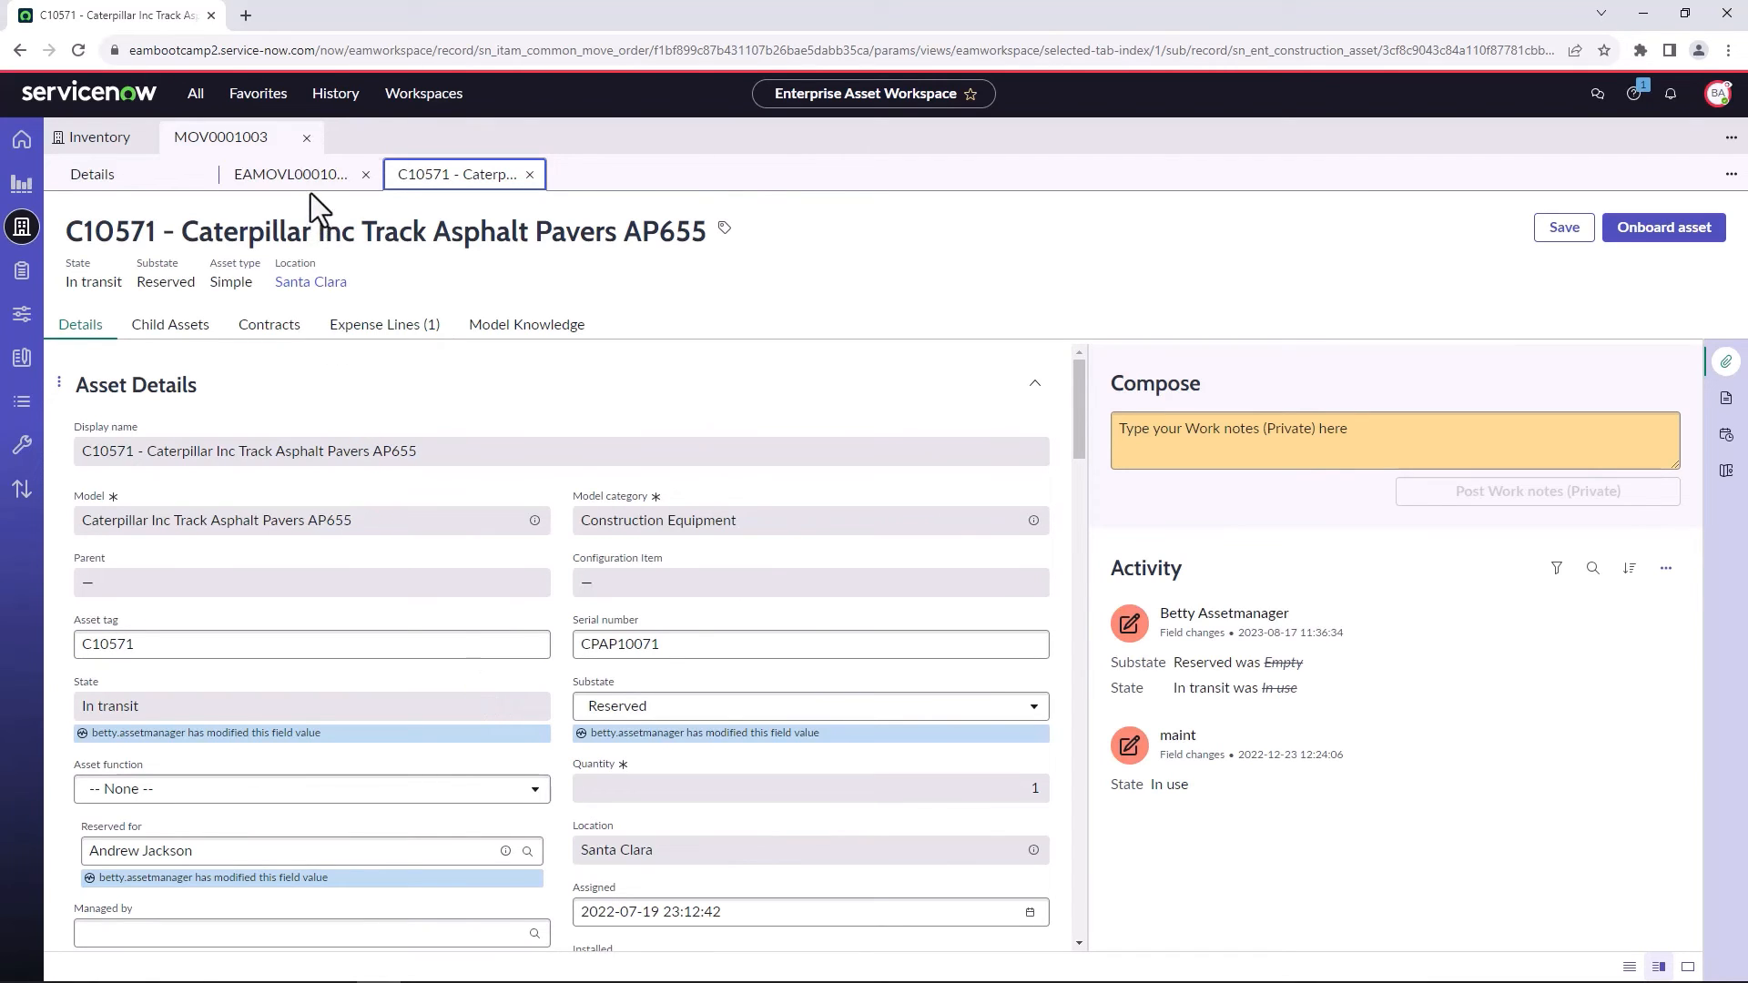
{"action": "mouse_move", "coordinate": [309, 185]}
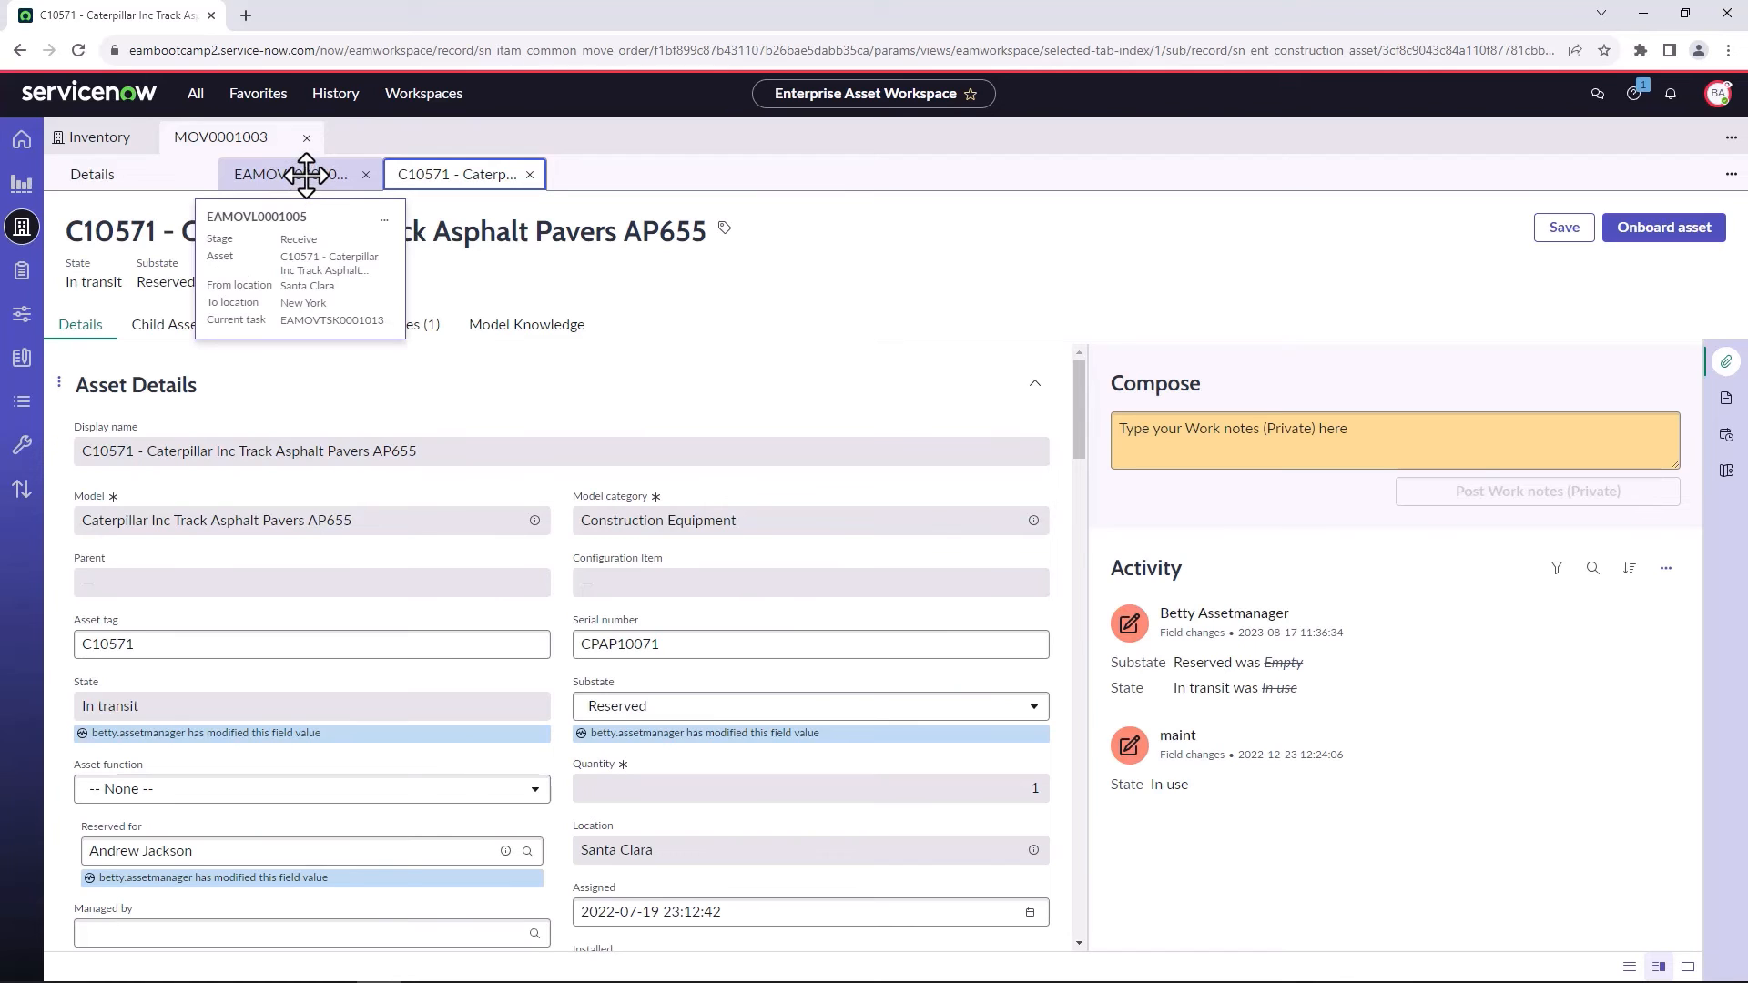
{"action": "left_click", "coordinate": [306, 176]}
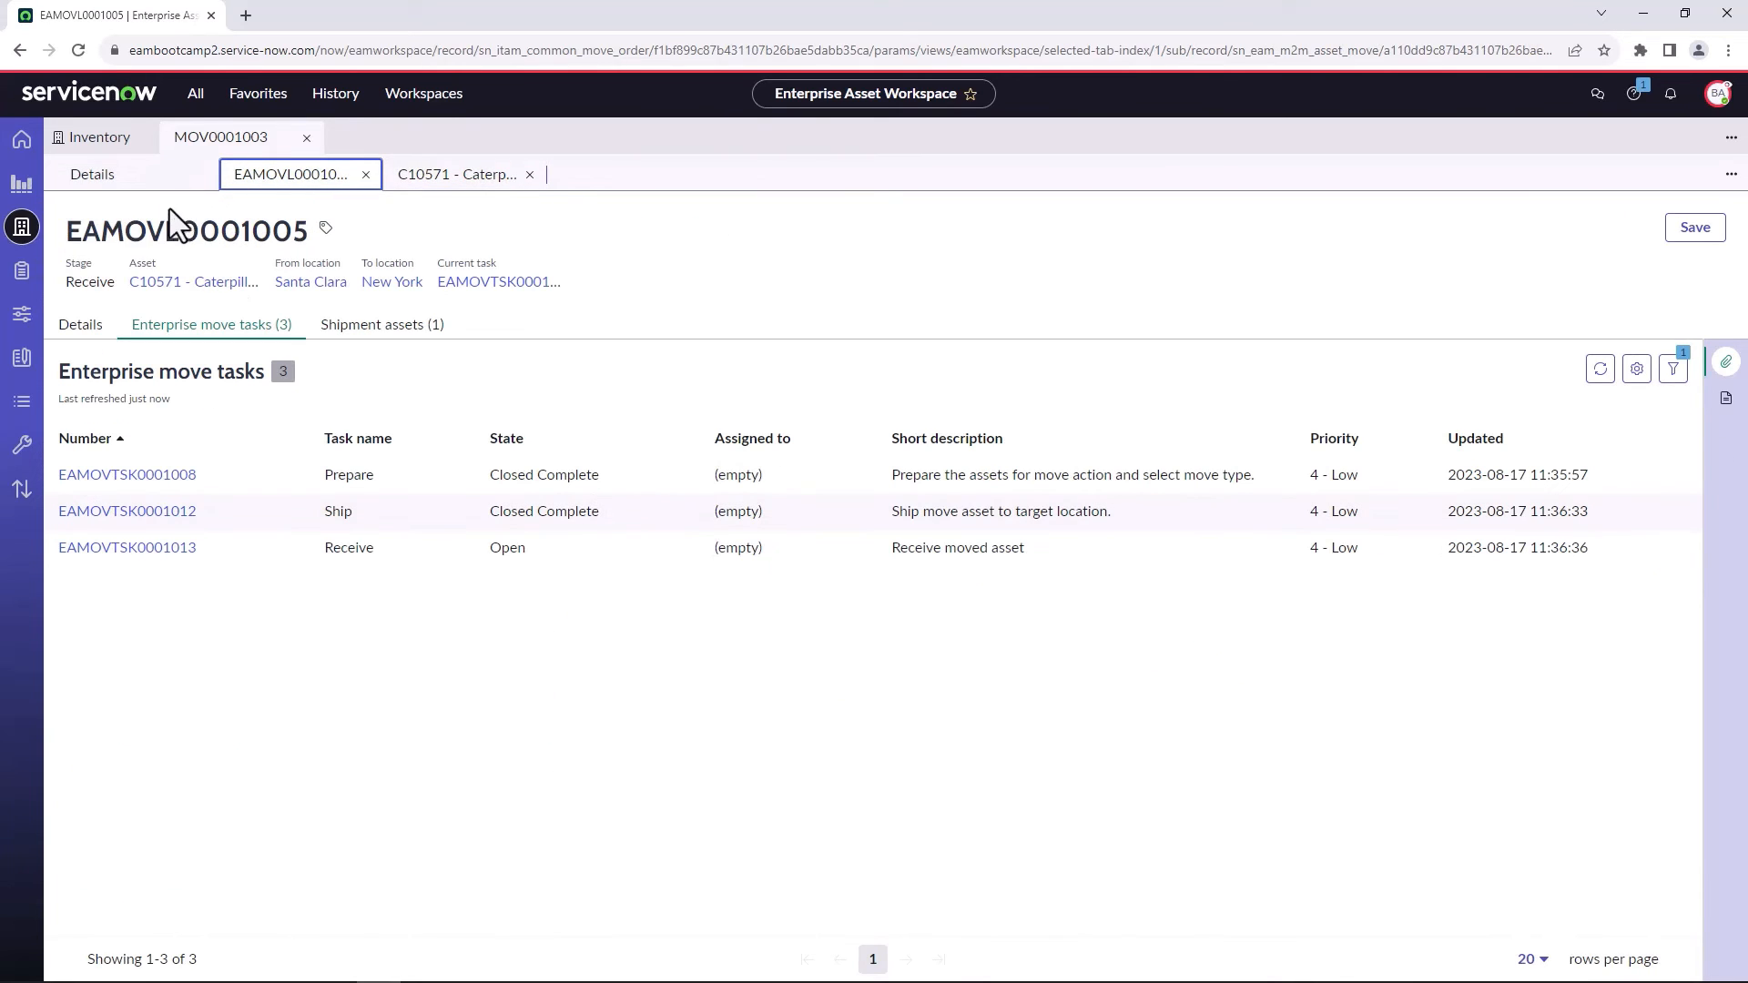
{"action": "left_click", "coordinate": [28, 409]}
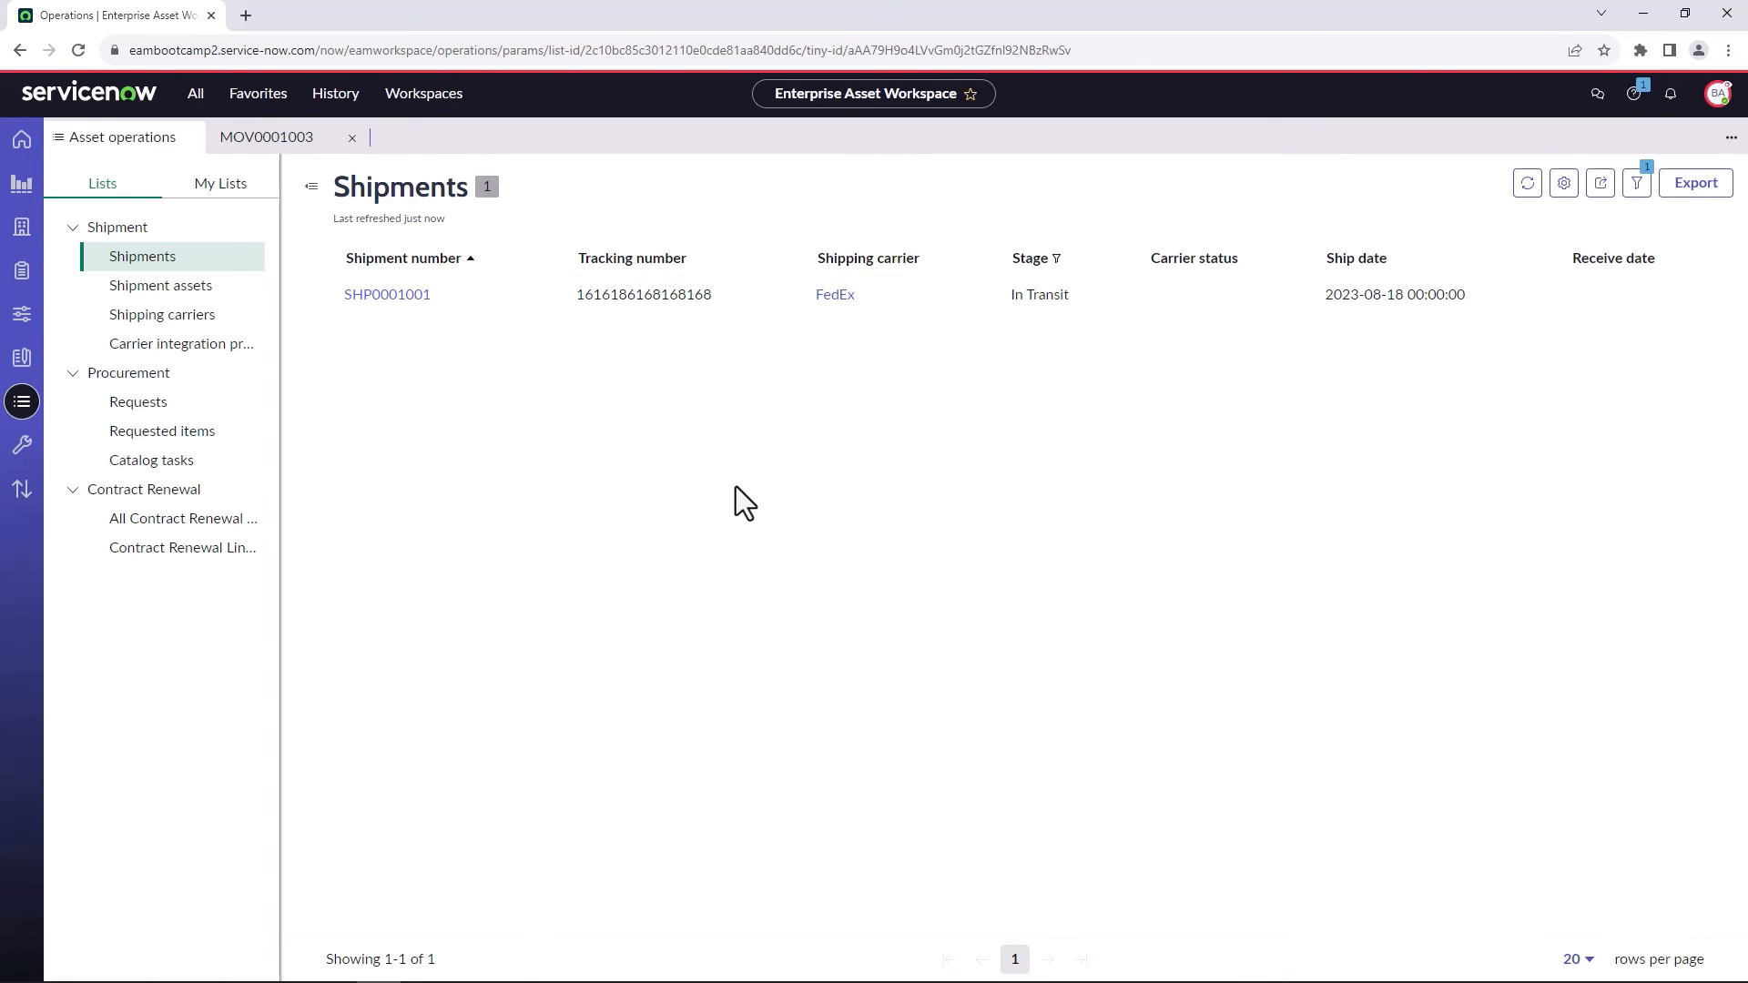
Return to the move order and close the Receive task of the C10571 move line.
{"action": "left_click", "coordinate": [335, 136]}
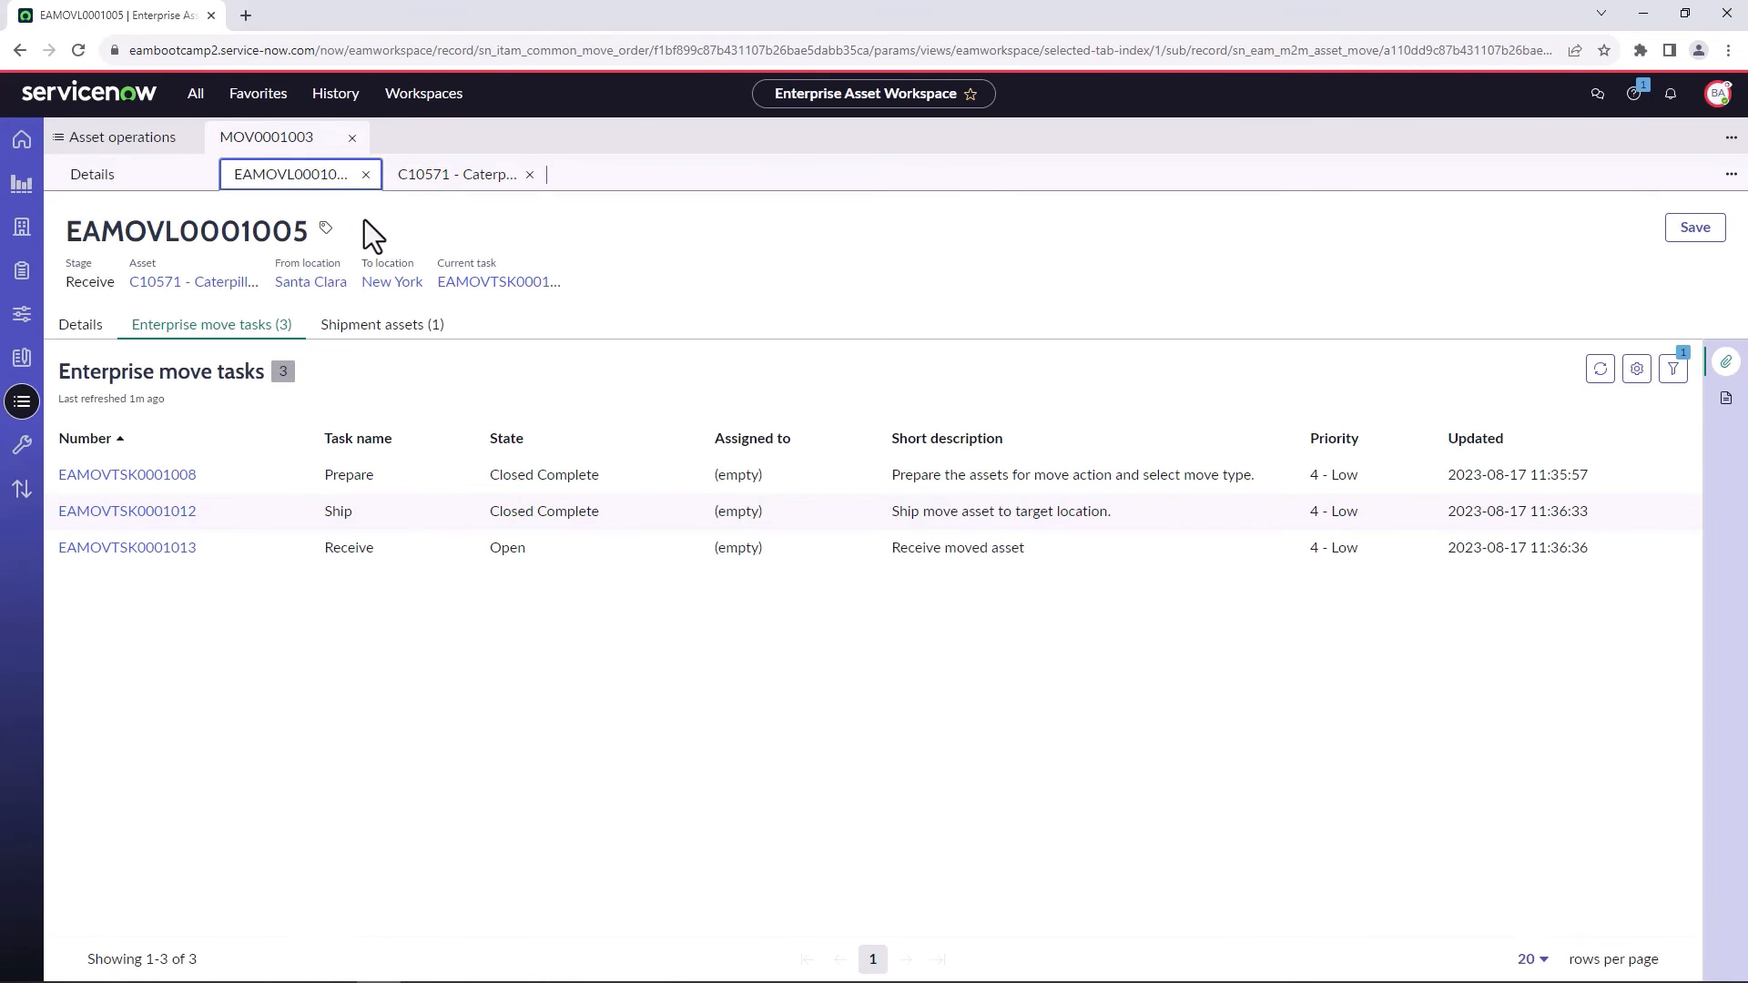
{"action": "left_click", "coordinate": [167, 548]}
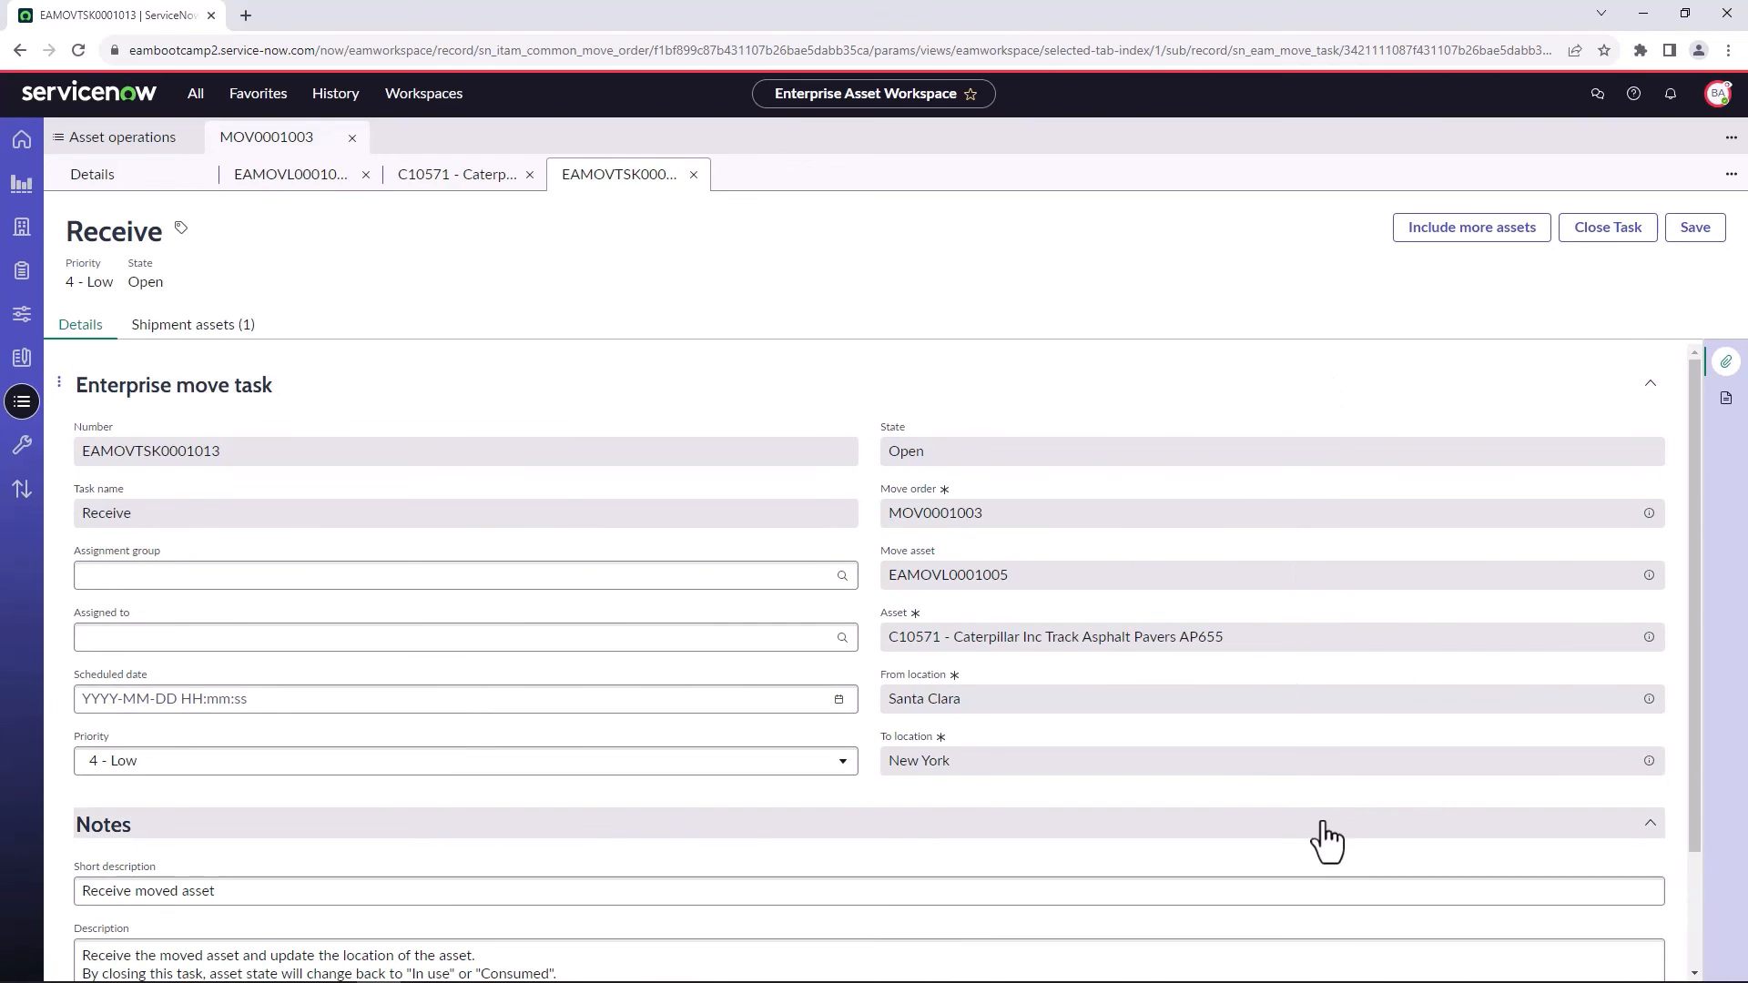
{"action": "left_click", "coordinate": [1600, 233]}
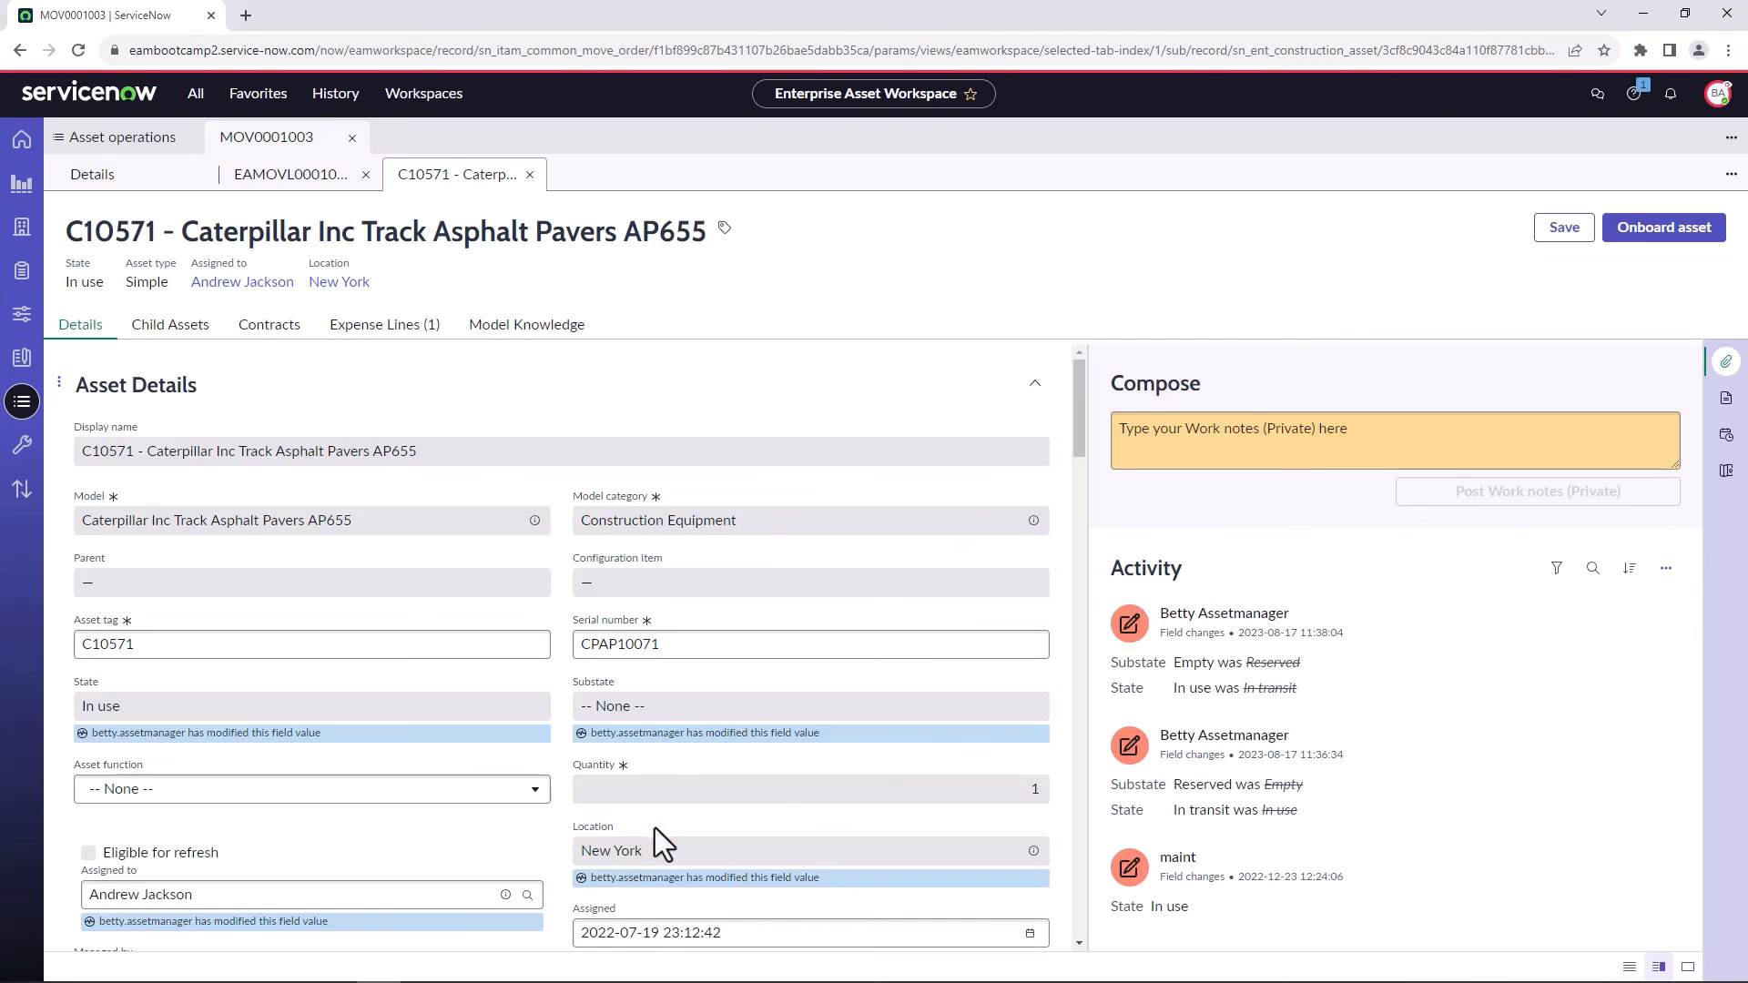
Review the move order's enterprise move lines and its details.
{"action": "left_click", "coordinate": [264, 174]}
{"action": "left_click", "coordinate": [90, 176]}
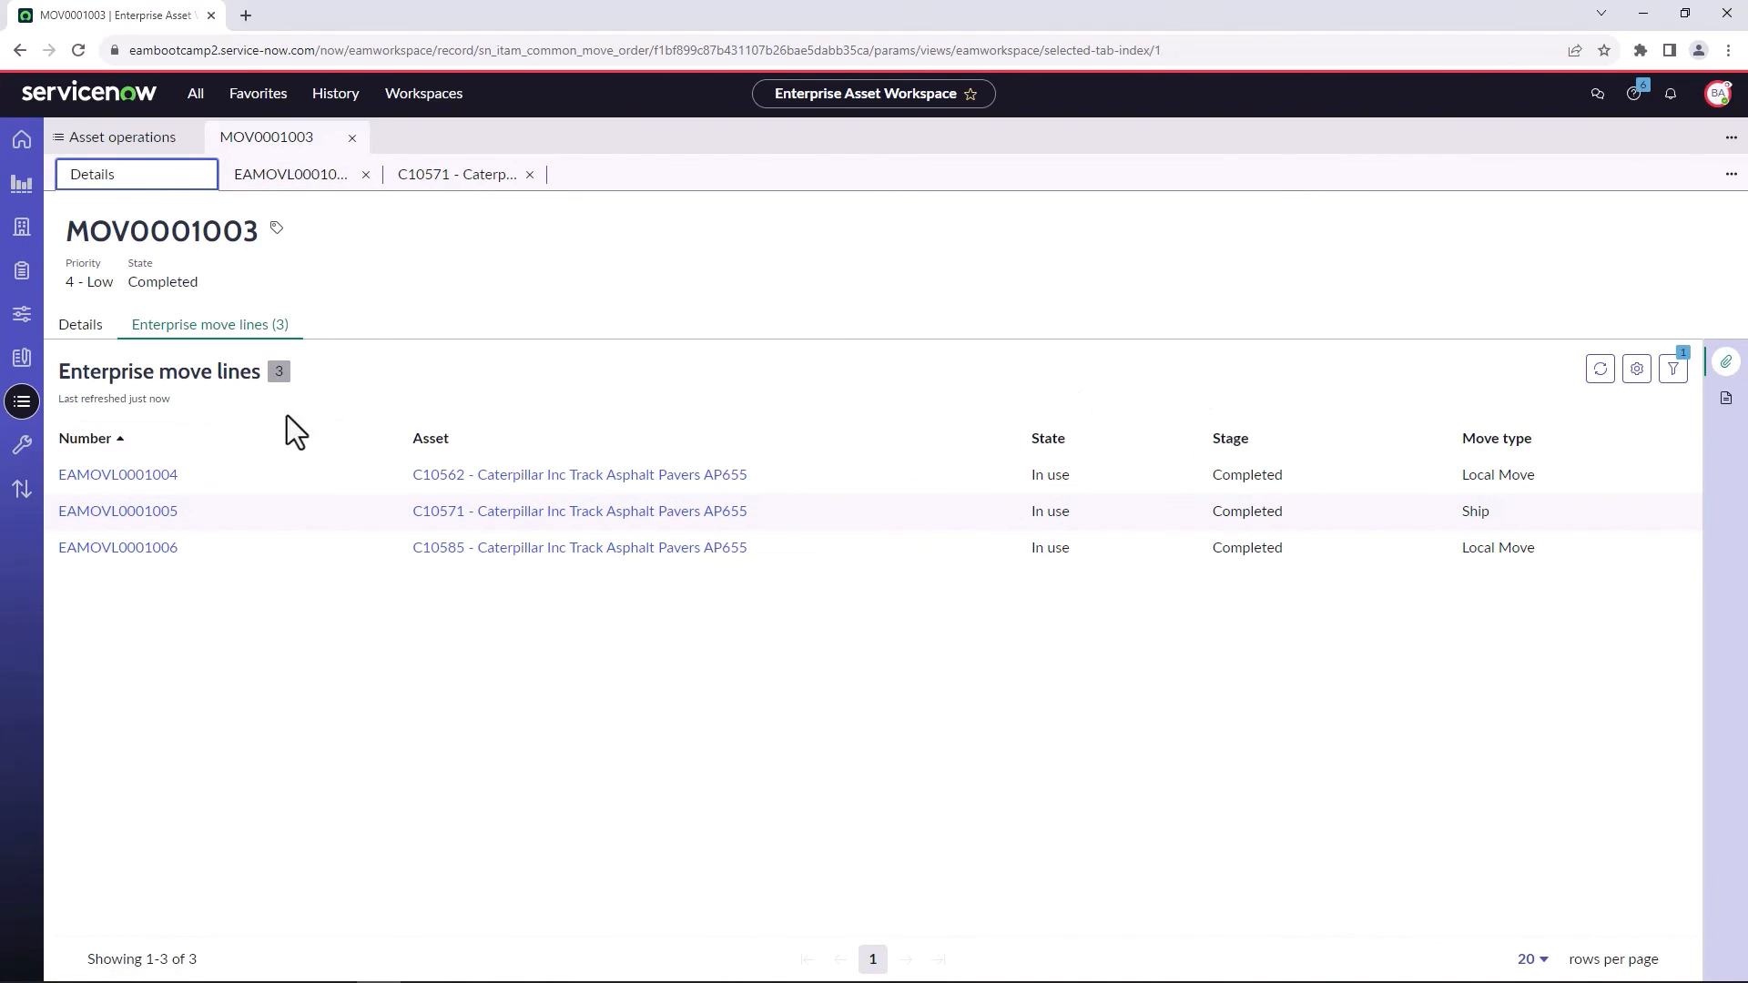
{"action": "left_click", "coordinate": [80, 326]}
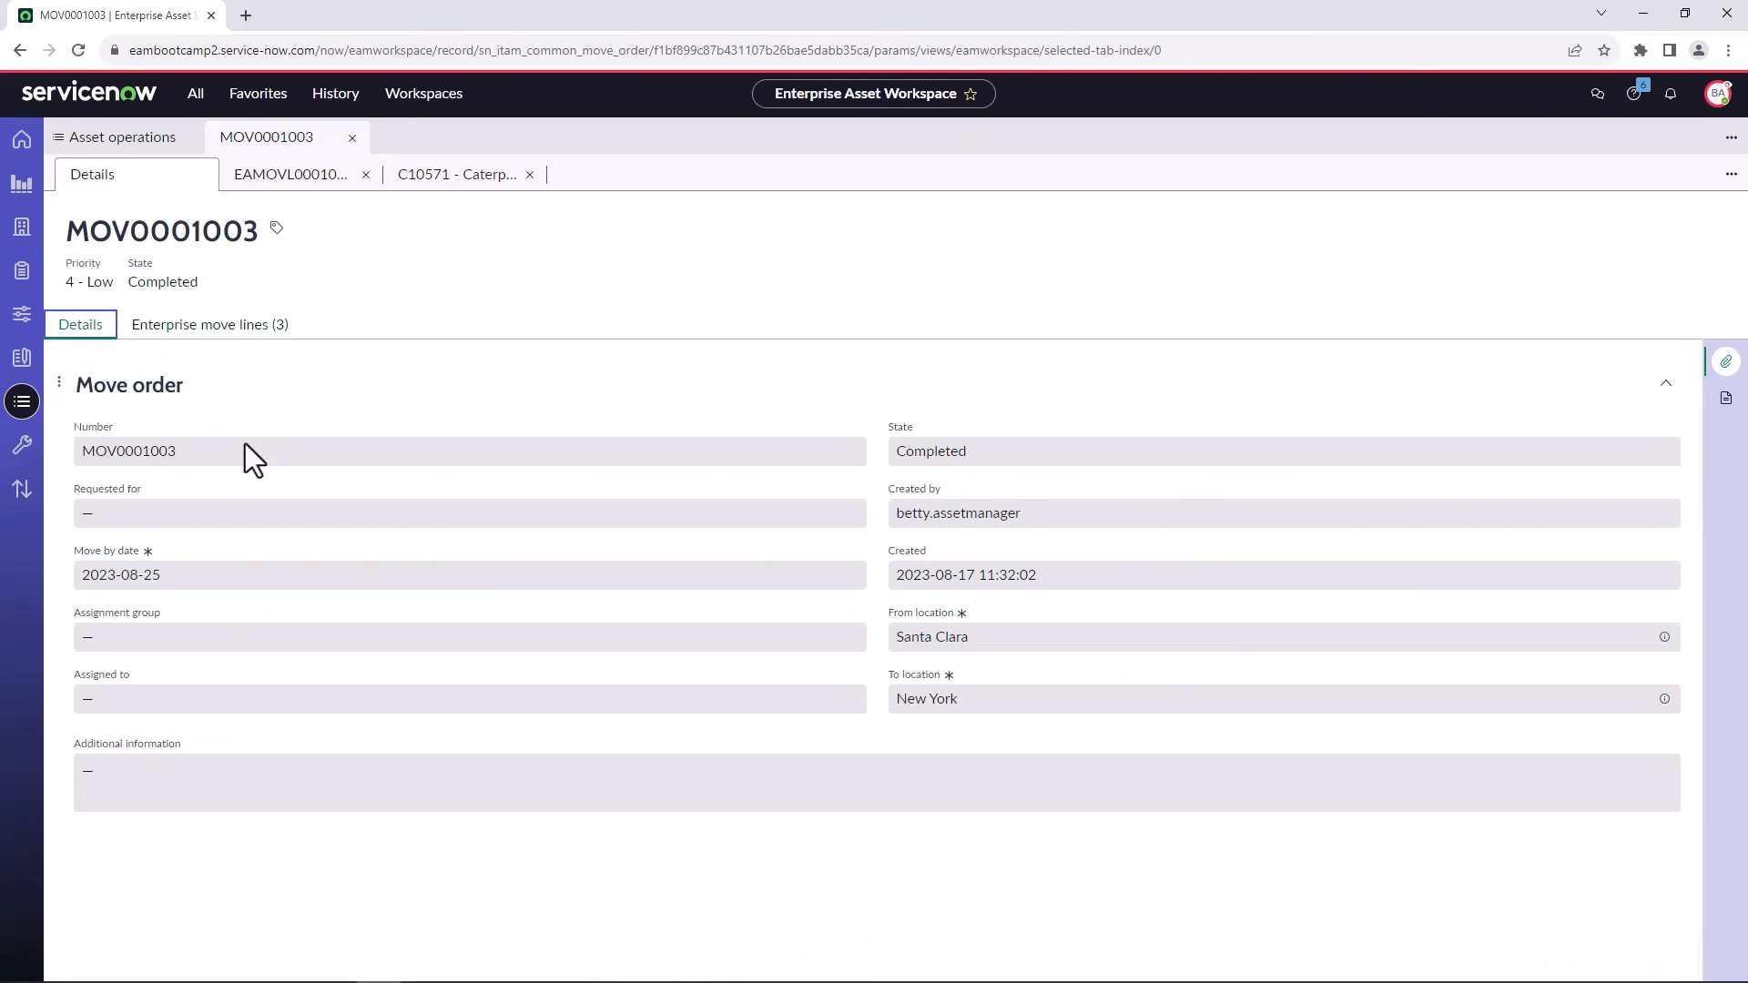